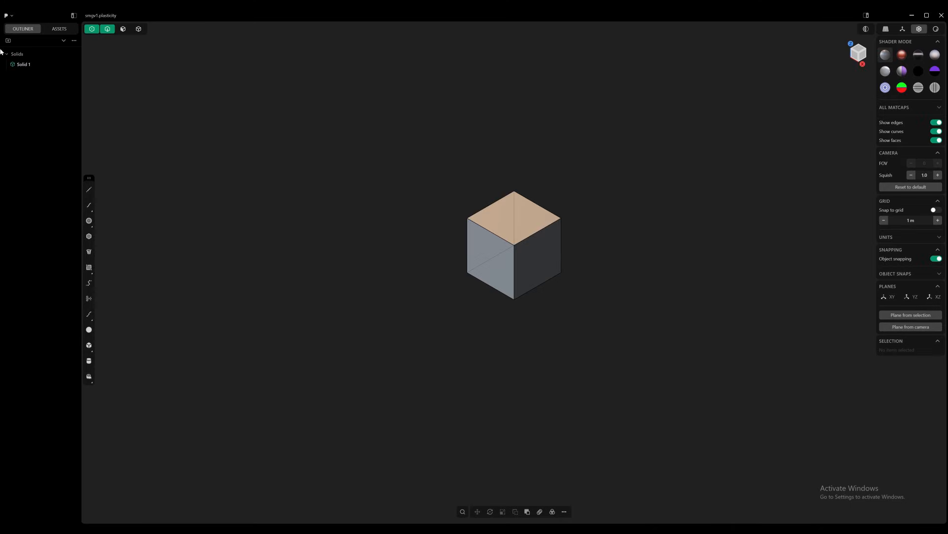
# Import ourgun.png as a reference image plane via File > Import.
pyautogui.click(4, 15)
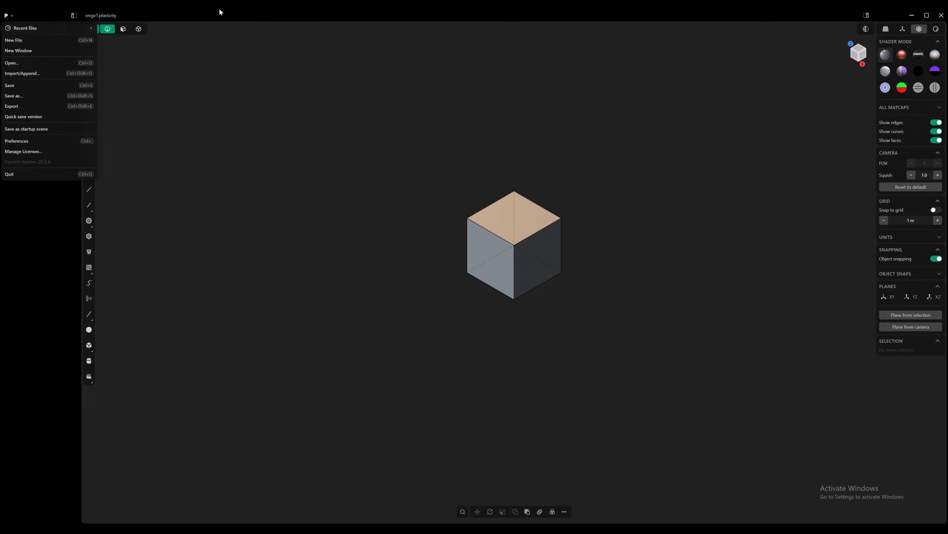
pyautogui.click(22, 73)
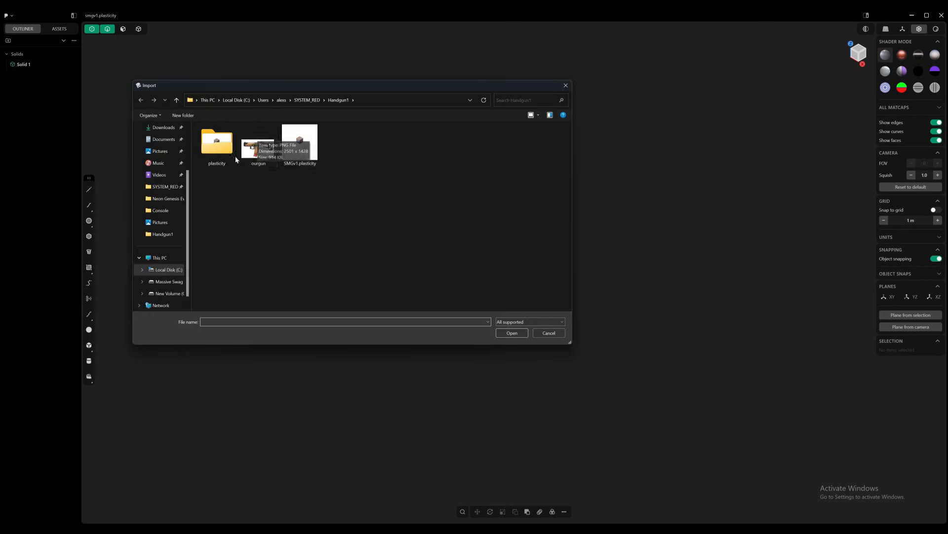
pyautogui.doubleClick(259, 149)
pyautogui.moveTo(521, 201); pyautogui.dragTo(296, 223, button='middle')
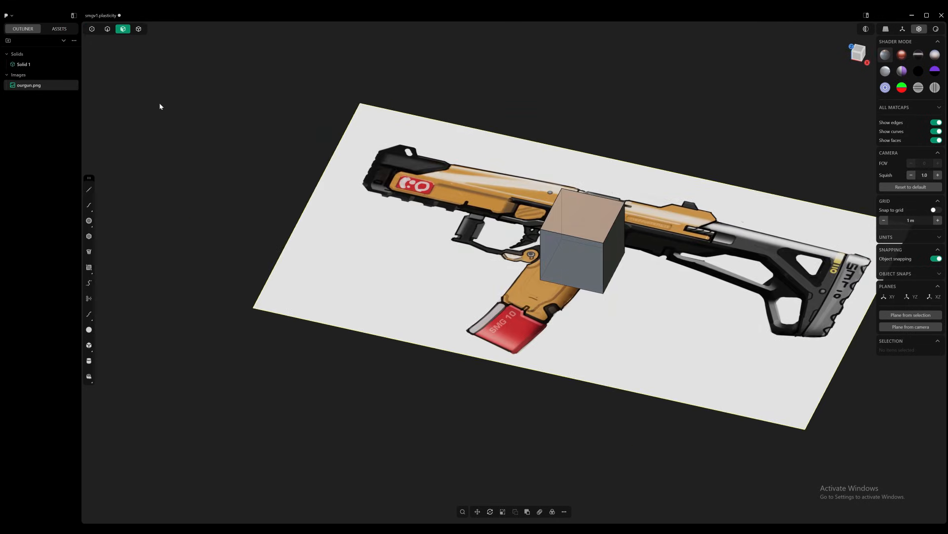
pyautogui.moveTo(666, 260)
pyautogui.keyDown('shift'); pyautogui.mouseDown(button='middle')
pyautogui.moveTo(526, 260)
pyautogui.moveTo(518, 245)
pyautogui.mouseUp(button='middle'); pyautogui.keyUp('shift')
# Rotate the image plane 270° about X so it stands upright and move it away from the cube.
pyautogui.press('r')
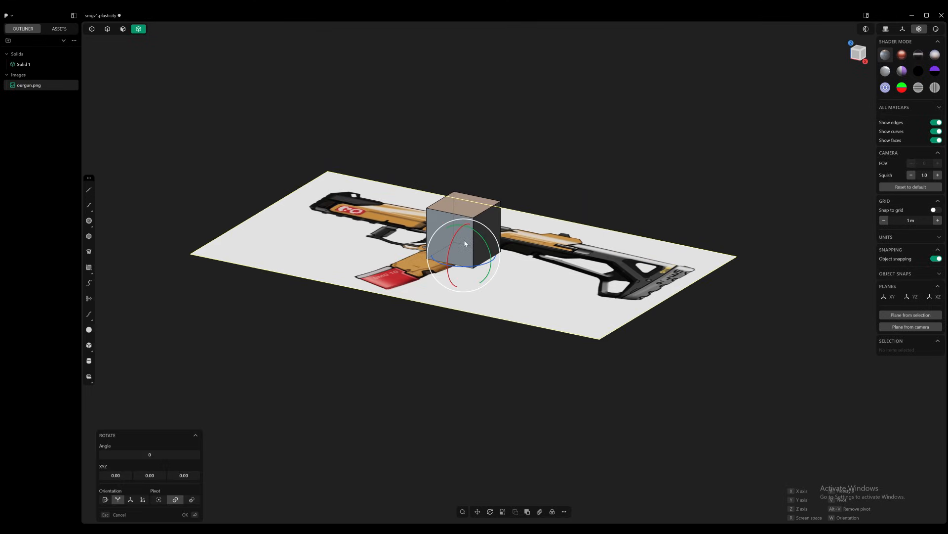
pyautogui.moveTo(458, 243); pyautogui.dragTo(448, 259)
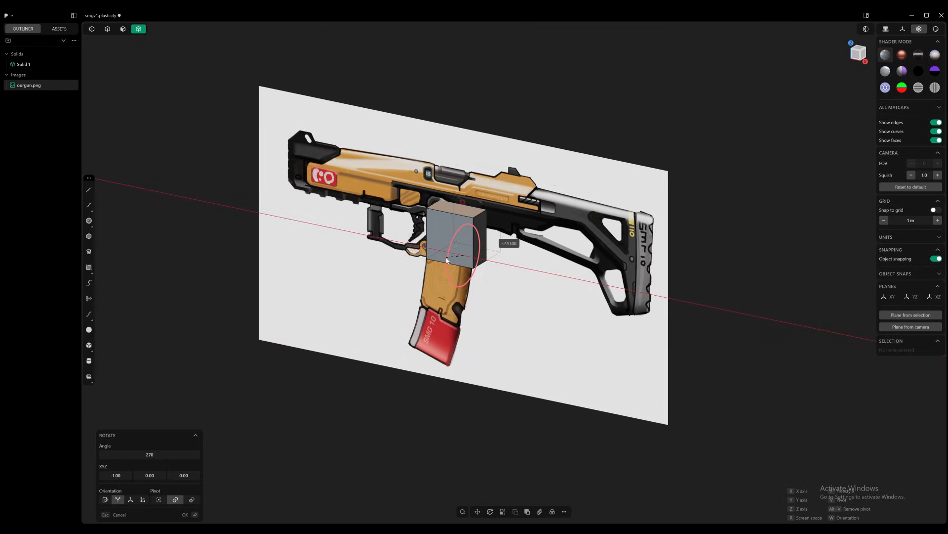
pyautogui.moveTo(445, 253)
pyautogui.mouseDown(button='middle')
pyautogui.moveTo(361, 230)
pyautogui.moveTo(389, 231)
pyautogui.moveTo(427, 261)
pyautogui.mouseUp(button='middle')
pyautogui.press('Return')
pyautogui.press('g')
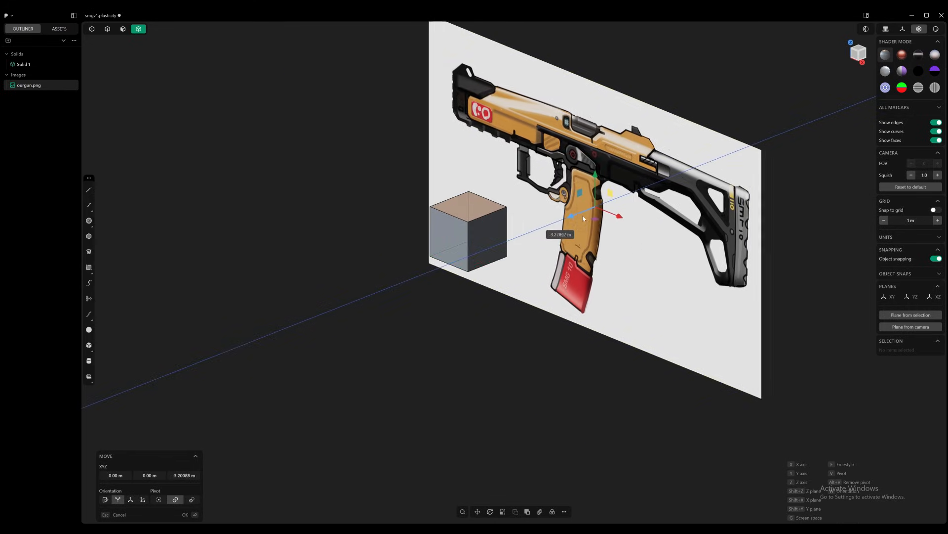
pyautogui.click(684, 181)
pyautogui.moveTo(683, 181)
pyautogui.mouseDown(button='middle')
pyautogui.moveTo(545, 216)
pyautogui.moveTo(593, 244)
pyautogui.moveTo(645, 296)
pyautogui.moveTo(408, 186)
pyautogui.mouseUp(button='middle')
# Delete the default cube from the scene.
pyautogui.click(662, 319)
pyautogui.press('Delete')
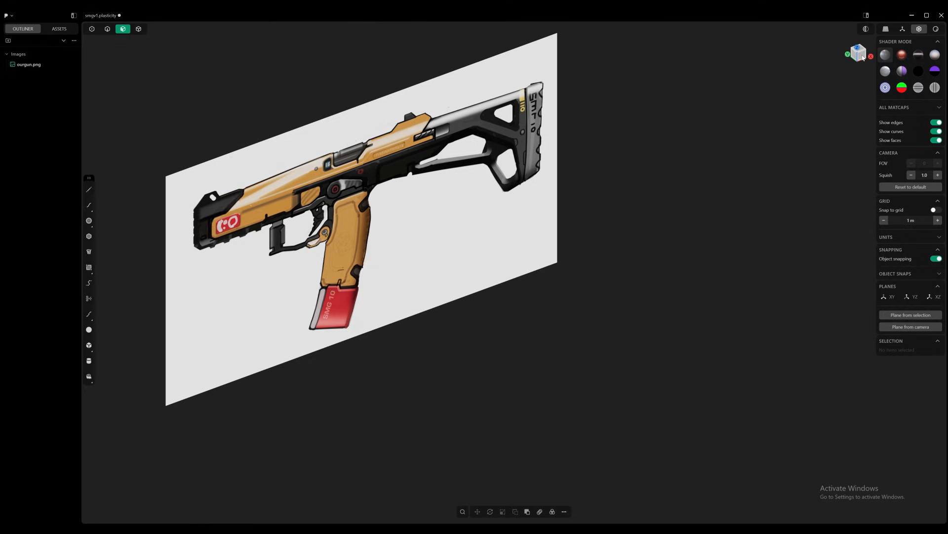
# Frame the gun reference in the Front view and enable all selection modes with 5.
pyautogui.click(862, 57)
pyautogui.moveTo(436, 185); pyautogui.dragTo(430, 210, button='middle')
pyautogui.scroll(2, 352, 203)
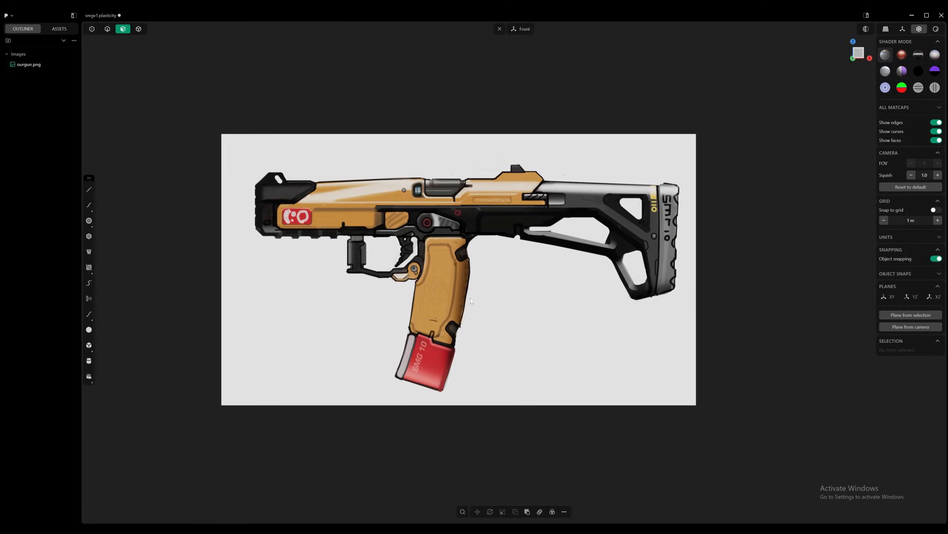
pyautogui.press('5')
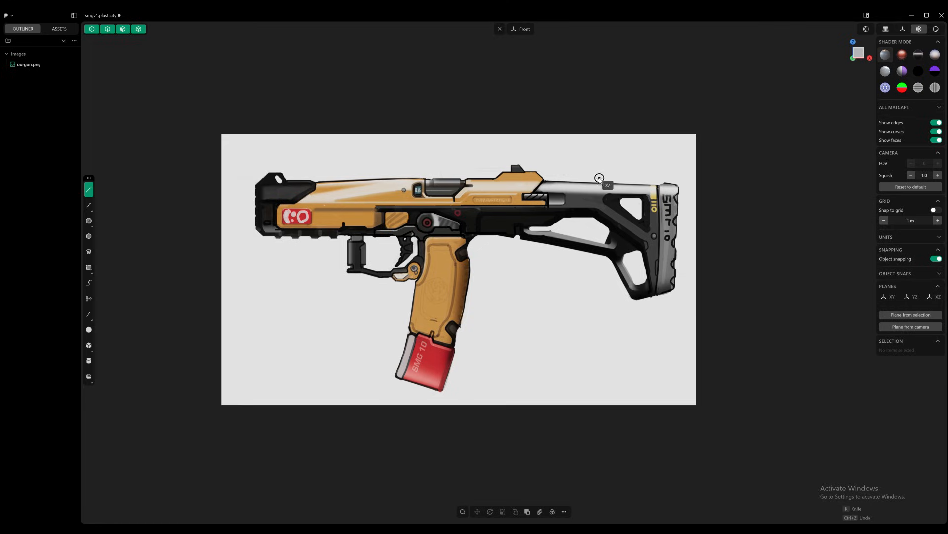
pyautogui.scroll(3, 373, 194)
pyautogui.scroll(2, 373, 194)
pyautogui.scroll(-4, 460, 243)
# Create a tall box solid on the ground beside the reference image.
pyautogui.moveTo(459, 242); pyautogui.dragTo(470, 238, button='middle')
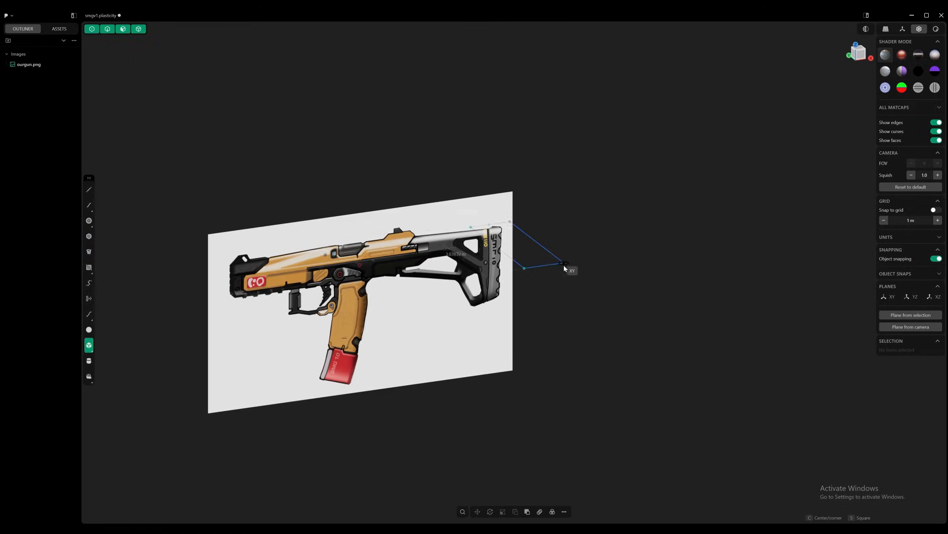
pyautogui.click(547, 355)
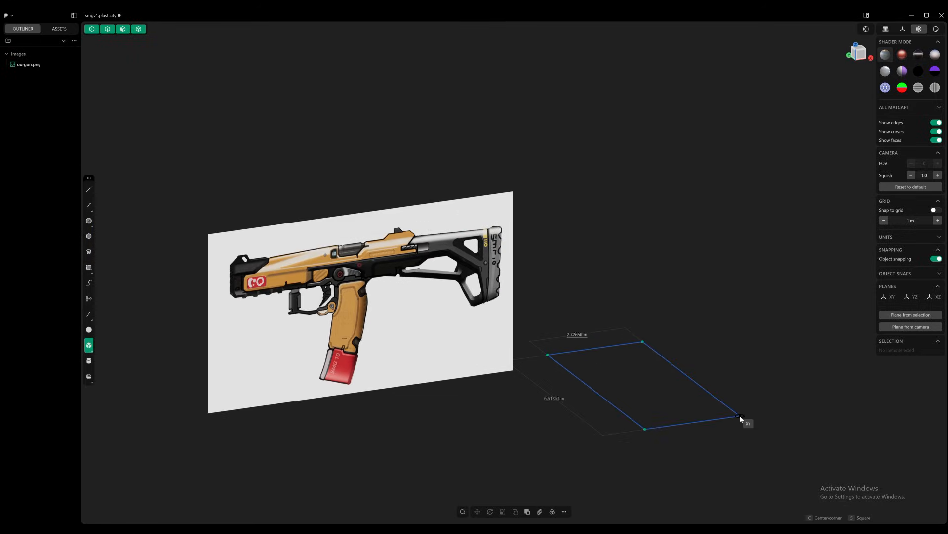
pyautogui.click(741, 419)
pyautogui.click(723, 197)
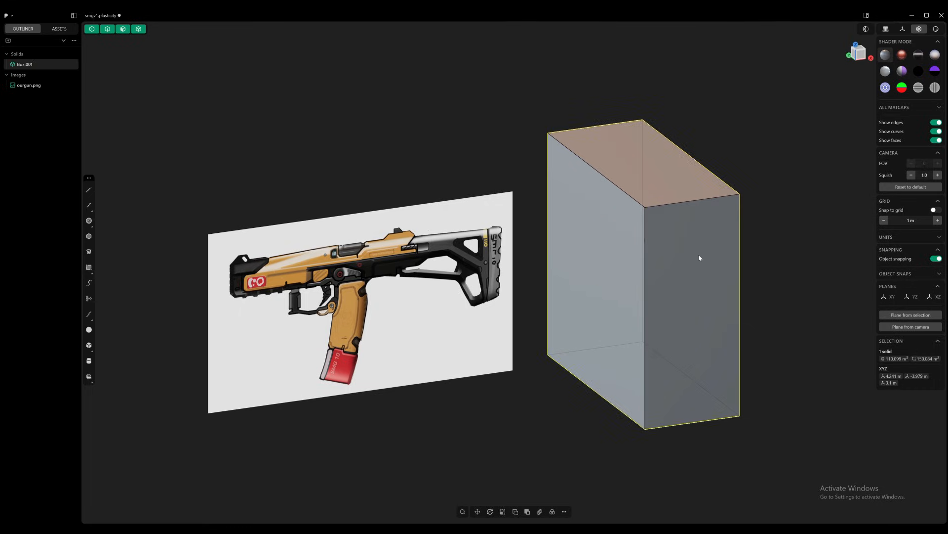
# Switch to render shading and align the view head-on with the box's side face.
pyautogui.press('3')
pyautogui.press('\\')
pyautogui.click(694, 313)
pyautogui.click(886, 73)
pyautogui.press('space')
pyautogui.scroll(2, 489, 243)
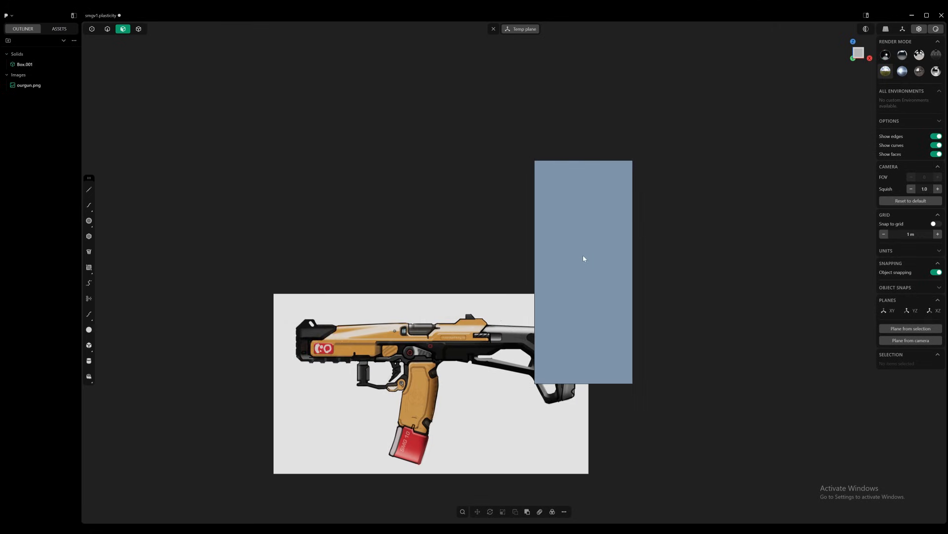
pyautogui.moveTo(583, 255); pyautogui.dragTo(394, 179, button='middle')
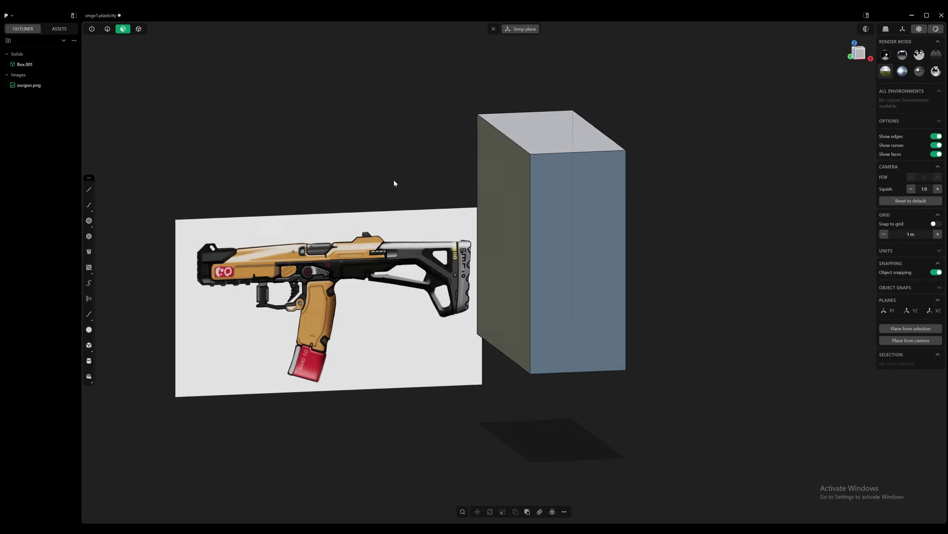
pyautogui.click(462, 512)
pyautogui.scroll(-5, 498, 440)
pyautogui.scroll(-4, 499, 440)
pyautogui.scroll(-4, 498, 440)
pyautogui.scroll(-4, 498, 441)
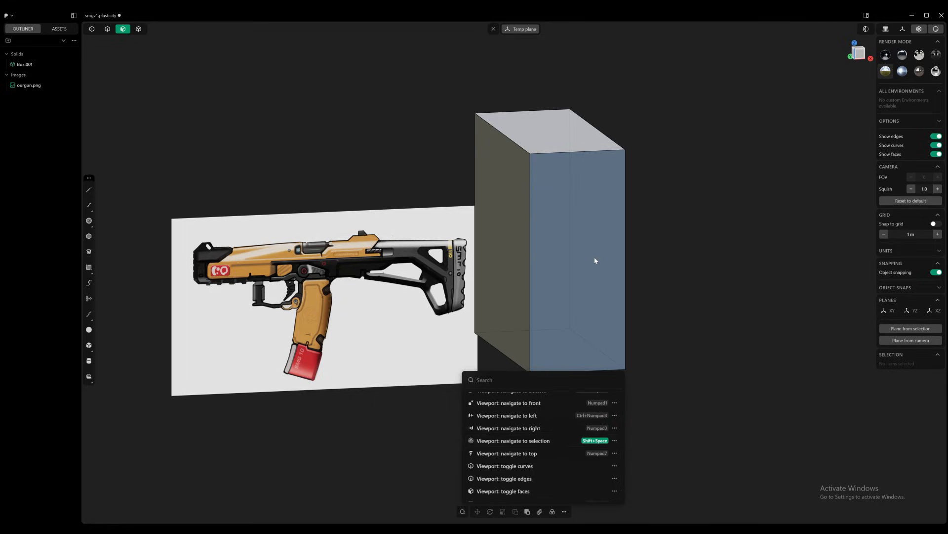
pyautogui.hotkey('shift', 'space')
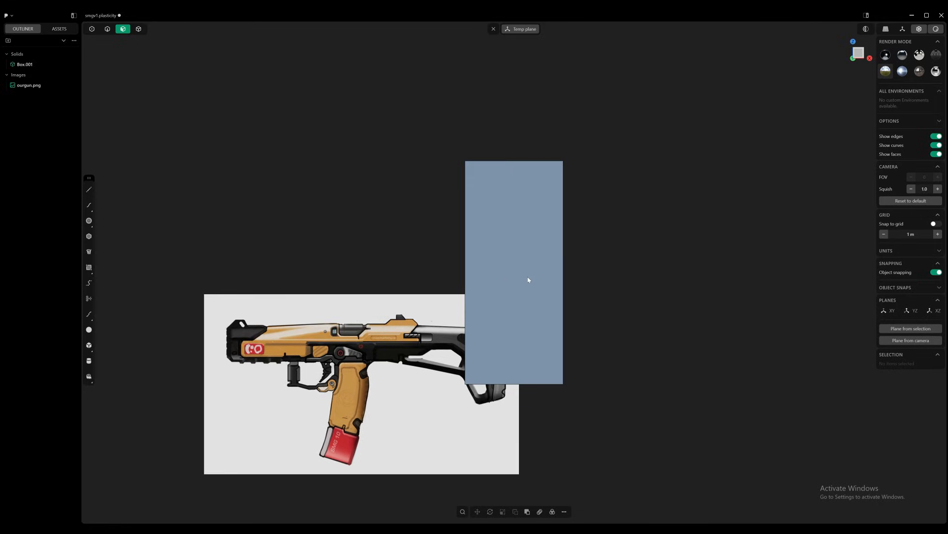
pyautogui.click(512, 270)
# Draw a closed four-sided polyline on the box face and clear the temporary construction plane.
pyautogui.press('l')
pyautogui.click(502, 218)
pyautogui.click(388, 222)
pyautogui.click(383, 323)
pyautogui.click(513, 323)
pyautogui.click(502, 220)
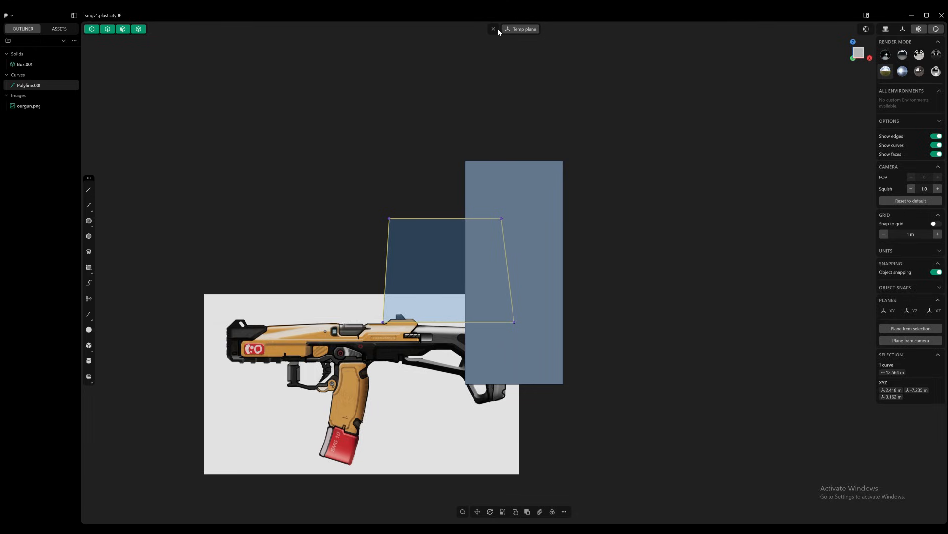
pyautogui.moveTo(41, 84)
pyautogui.click(493, 29)
pyautogui.moveTo(356, 200)
pyautogui.mouseDown(button='middle')
pyautogui.moveTo(431, 183)
pyautogui.moveTo(356, 203)
pyautogui.moveTo(405, 226)
pyautogui.moveTo(414, 244)
pyautogui.mouseUp(button='middle')
# Move the box along the green axis and delete the Polyline.001 curve.
pyautogui.click(570, 222)
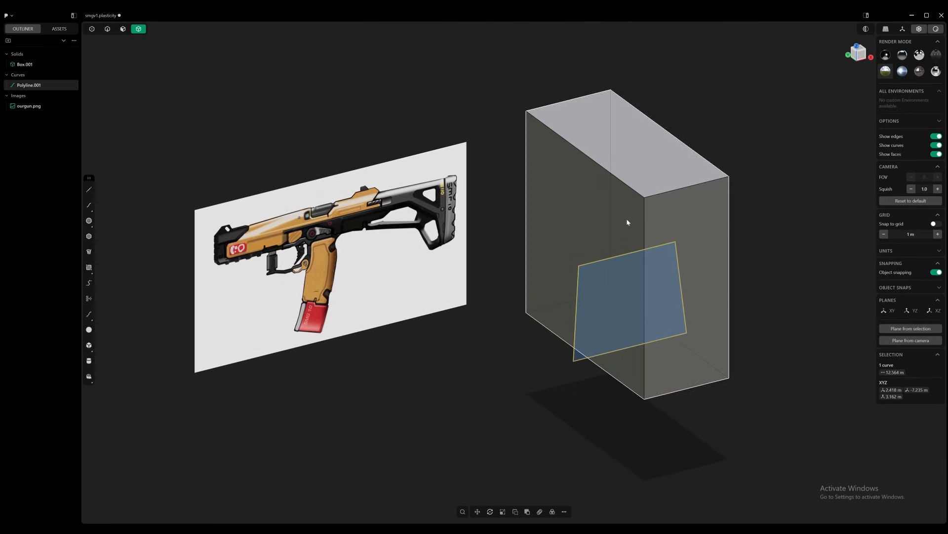
pyautogui.press('g')
pyautogui.moveTo(613, 235); pyautogui.dragTo(579, 211)
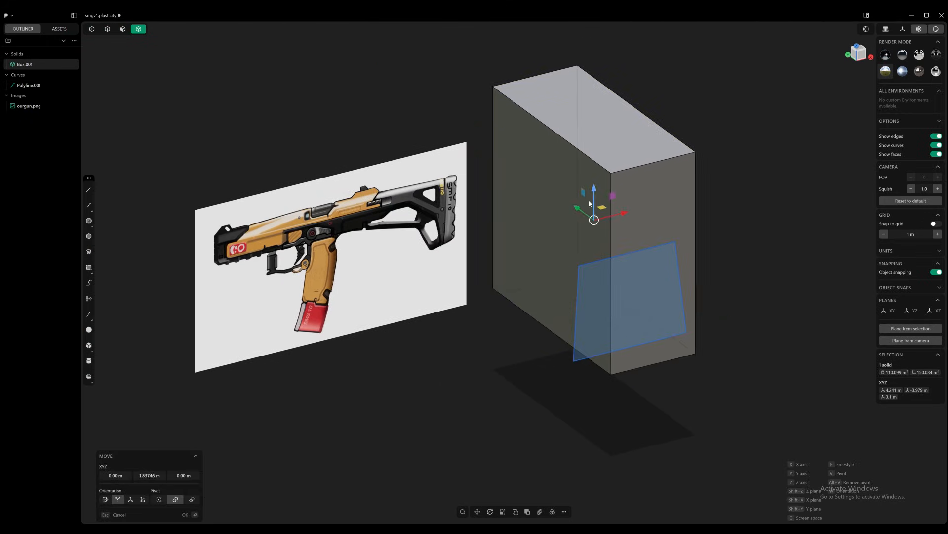
pyautogui.press('Return')
pyautogui.click(28, 85)
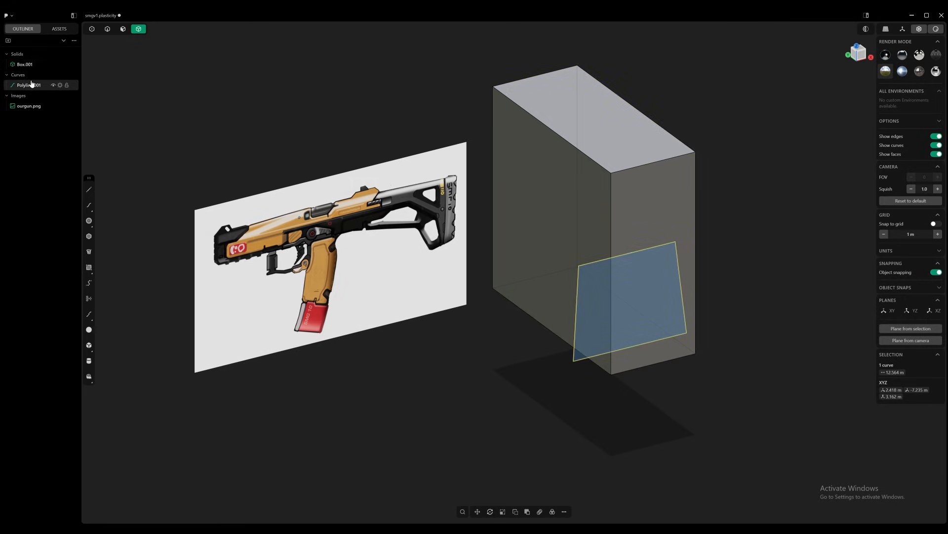
pyautogui.press('Delete')
pyautogui.click(551, 249)
# Push the box's right face inward so it becomes a thin slab.
pyautogui.click(629, 247)
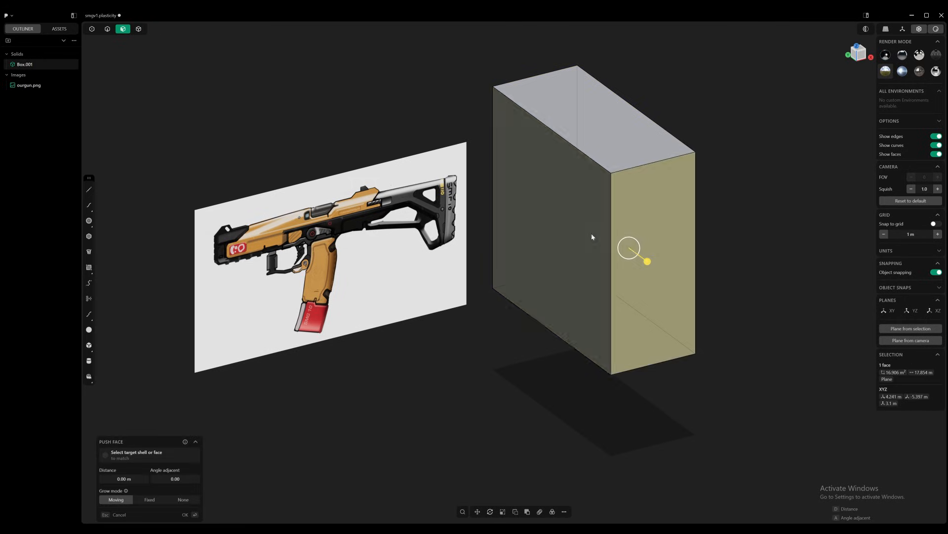
pyautogui.moveTo(638, 235); pyautogui.dragTo(591, 243)
pyautogui.click(591, 242)
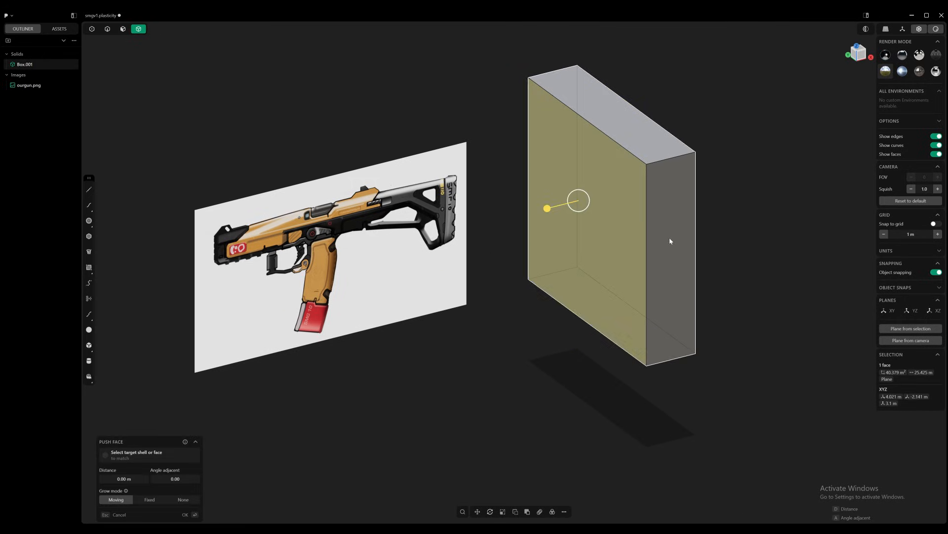
pyautogui.click(673, 259)
# From the side view, move the slab further right of the gun and return to grey matcap shading.
pyautogui.press('KP_3')
pyautogui.scroll(-2, 672, 260)
pyautogui.moveTo(411, 259); pyautogui.dragTo(475, 252, button='middle')
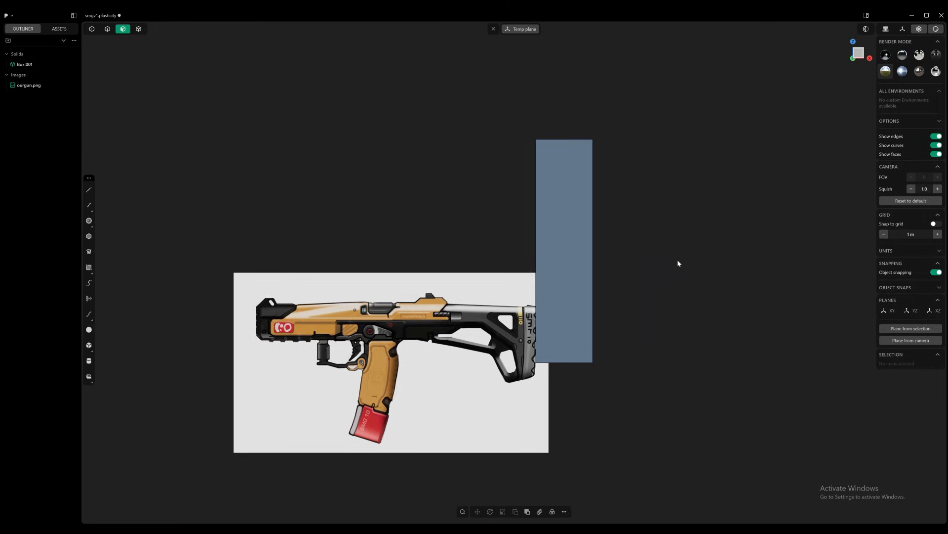
pyautogui.click(550, 267)
pyautogui.press('g')
pyautogui.moveTo(575, 245); pyautogui.dragTo(676, 255)
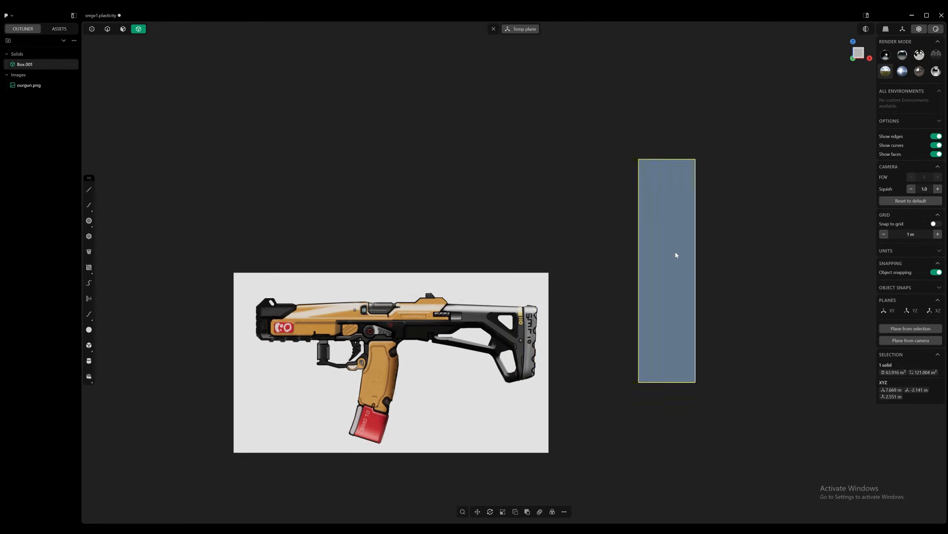
pyautogui.press('Escape')
pyautogui.moveTo(638, 319); pyautogui.dragTo(584, 308, button='middle')
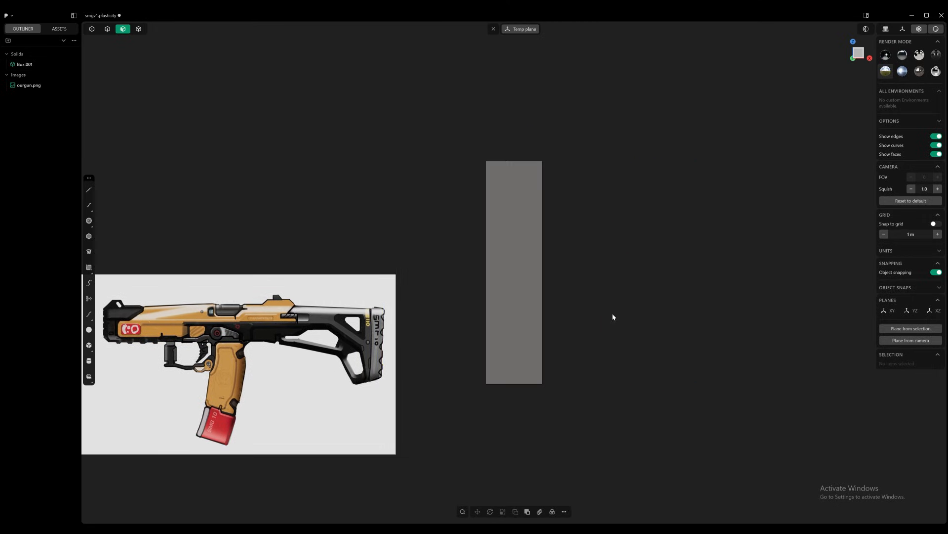
pyautogui.scroll(4, 410, 314)
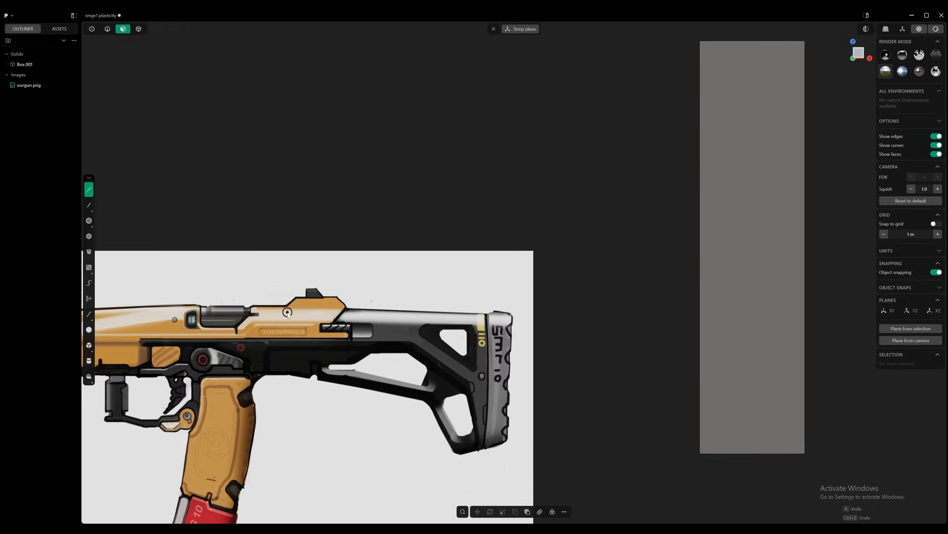
pyautogui.scroll(-3, 288, 312)
pyautogui.scroll(3, 349, 291)
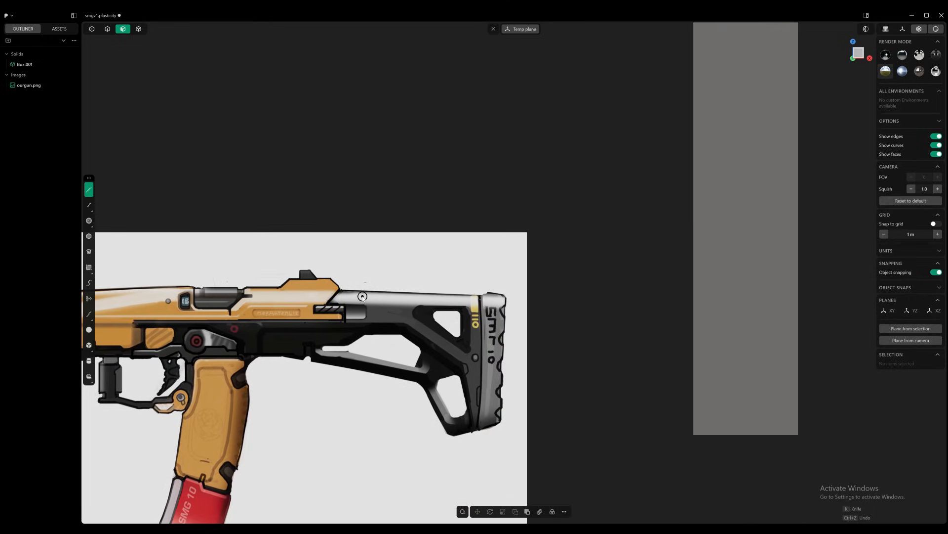
# Trace polyline points around the stock corners, receiver underside and grip edges.
pyautogui.click(342, 290)
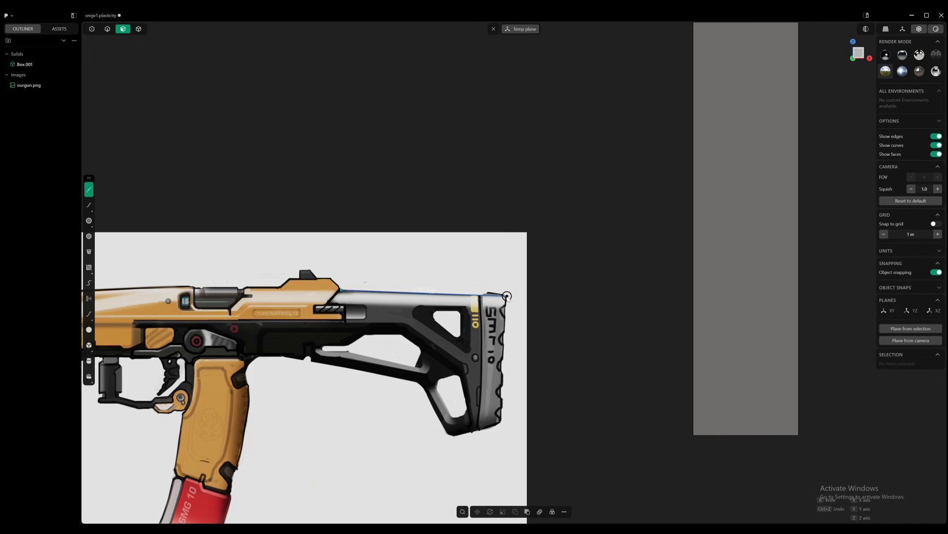
pyautogui.click(508, 297)
pyautogui.click(448, 436)
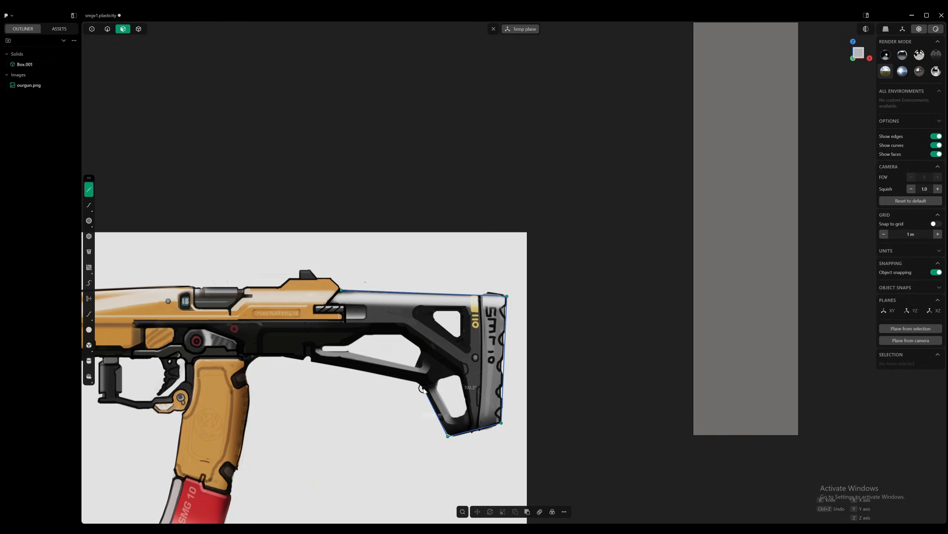
pyautogui.click(421, 385)
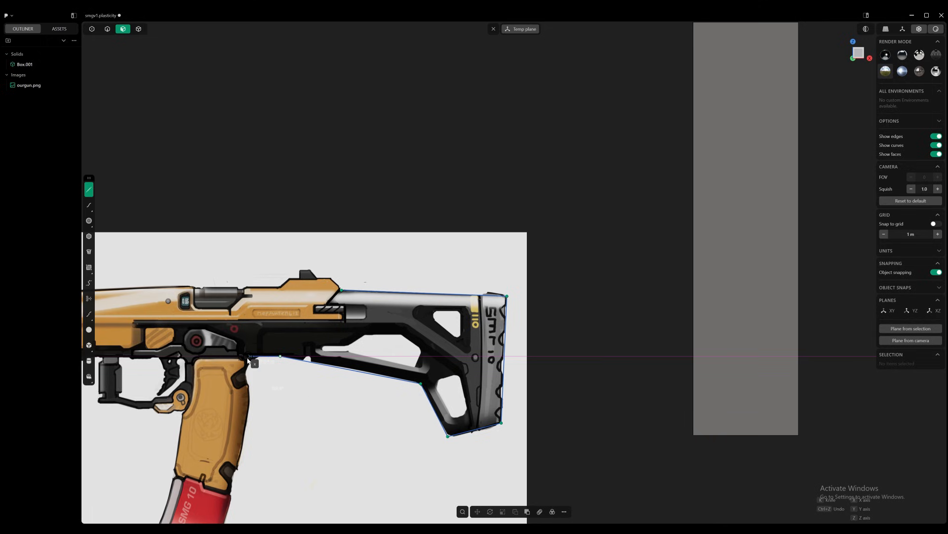
pyautogui.scroll(2, 254, 362)
pyautogui.scroll(2, 312, 353)
pyautogui.scroll(2, 371, 340)
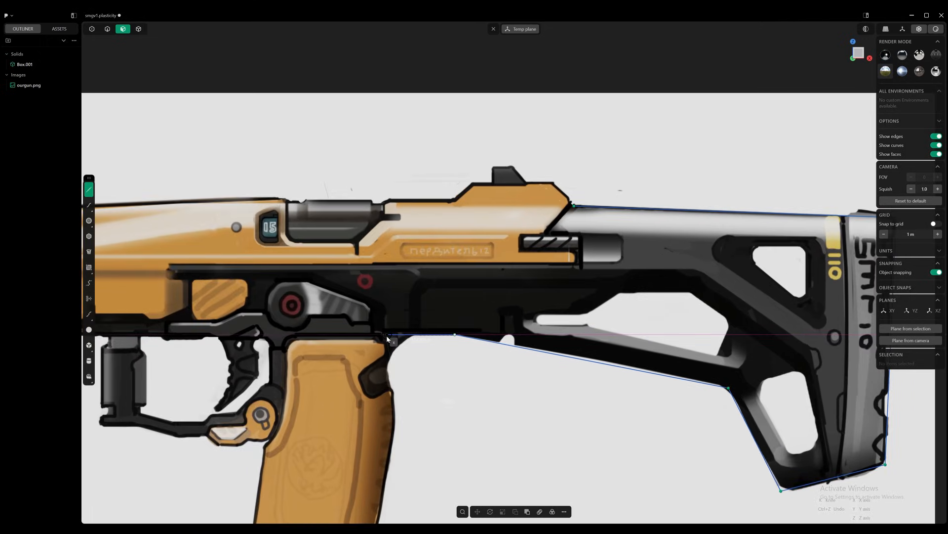
pyautogui.click(388, 340)
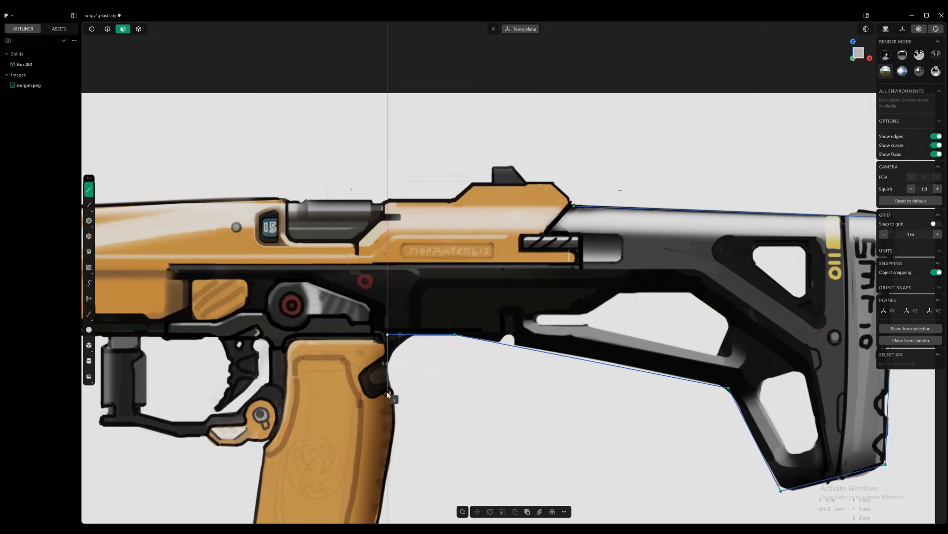
pyautogui.scroll(-3, 388, 398)
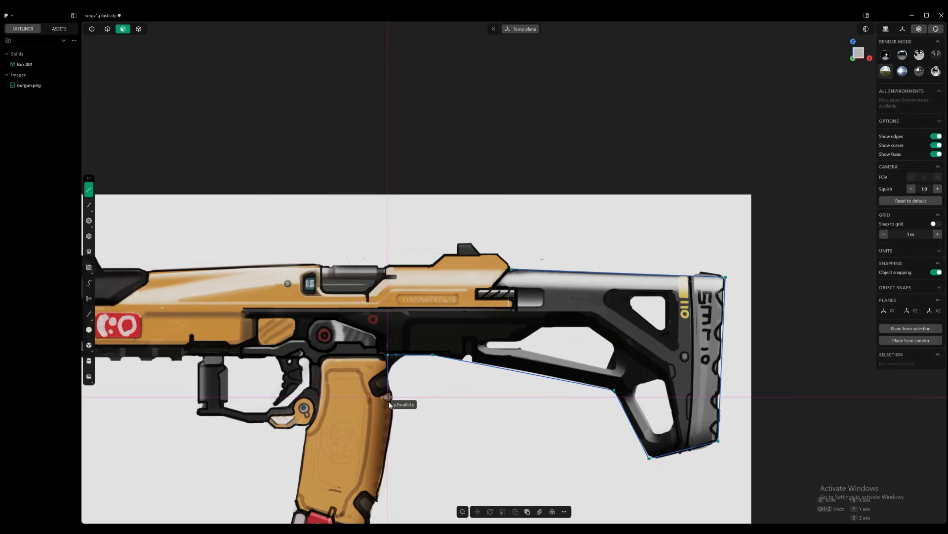
pyautogui.scroll(2, 388, 398)
pyautogui.scroll(2, 393, 319)
pyautogui.click(392, 305)
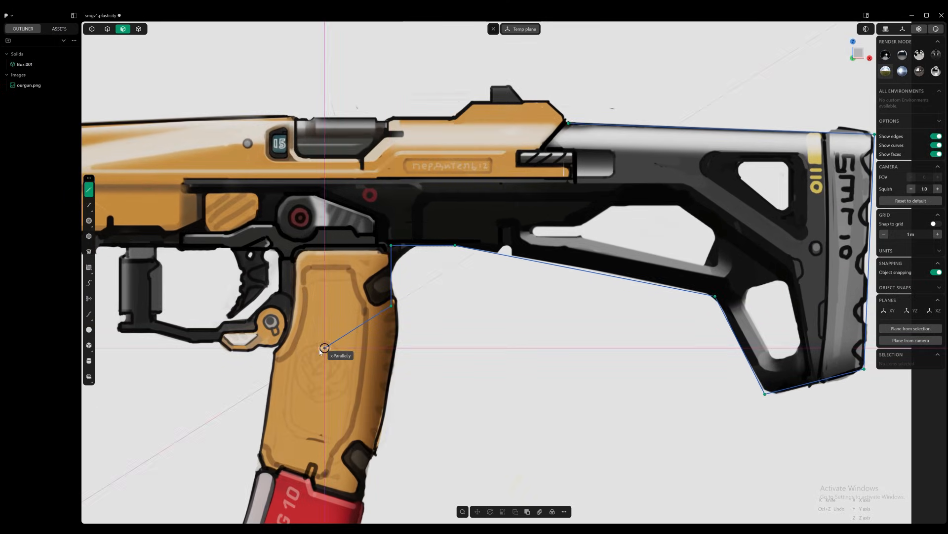
pyautogui.click(326, 348)
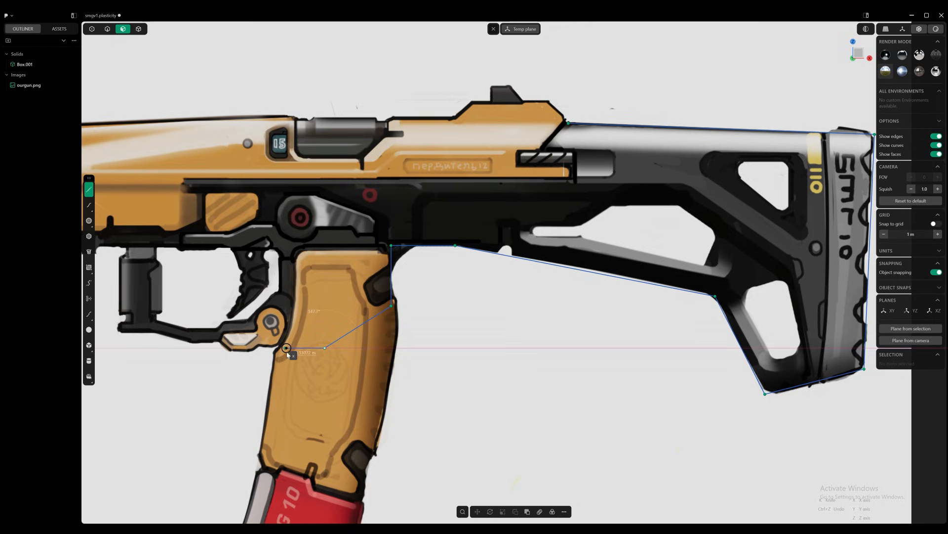
pyautogui.click(284, 348)
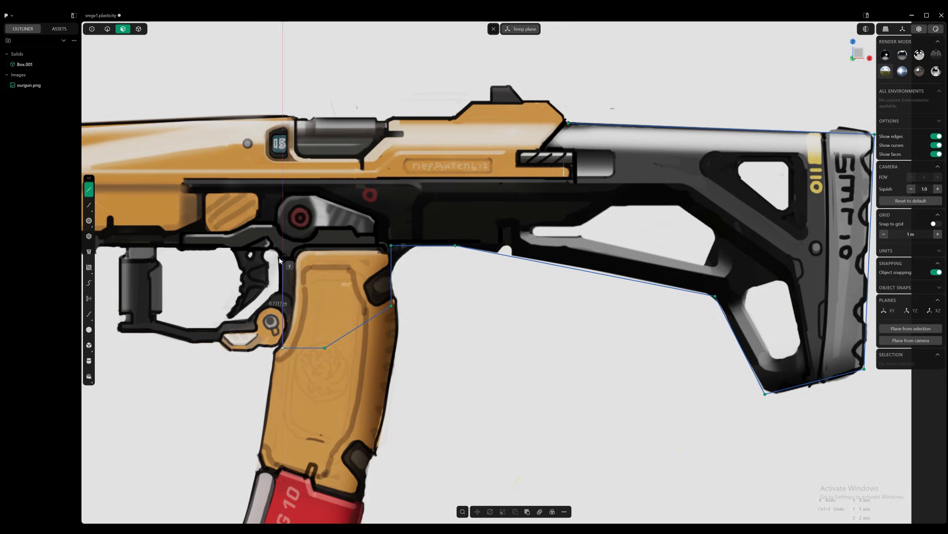
# Continue the outline past the trigger and receiver front and top, closing it at the start point.
pyautogui.keyDown('shift'); pyautogui.moveTo(280, 242); pyautogui.dragTo(593, 274, button='middle'); pyautogui.keyUp('shift')
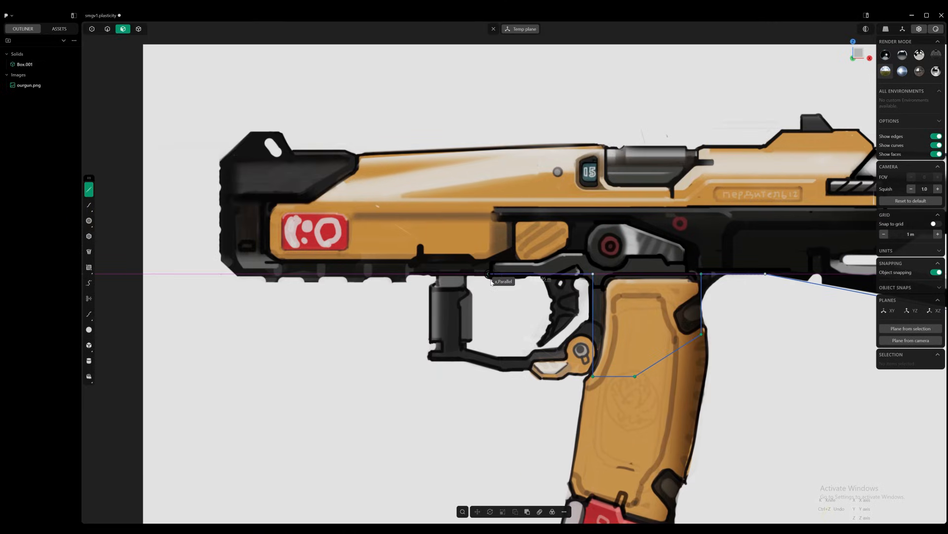
pyautogui.click(491, 279)
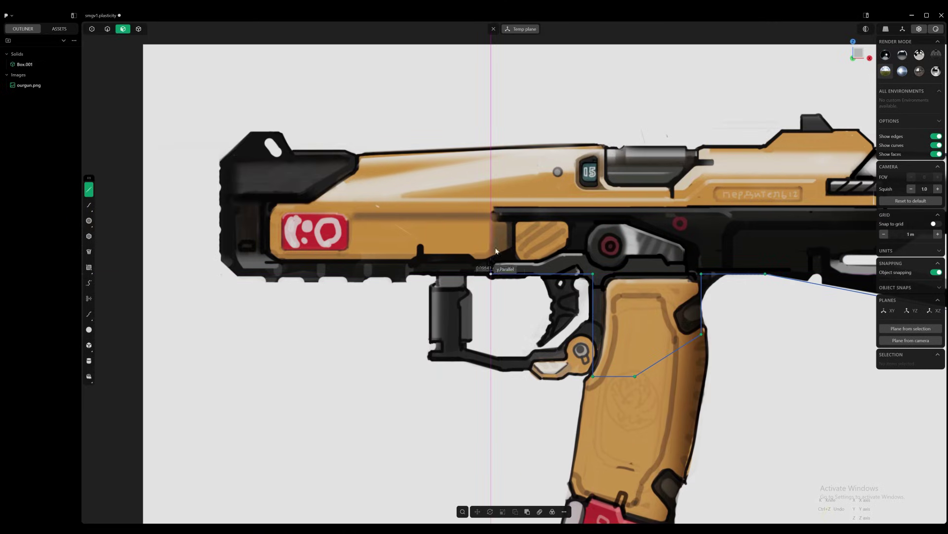
pyautogui.click(491, 209)
pyautogui.keyDown('shift'); pyautogui.moveTo(741, 222); pyautogui.dragTo(316, 240, button='middle'); pyautogui.keyUp('shift')
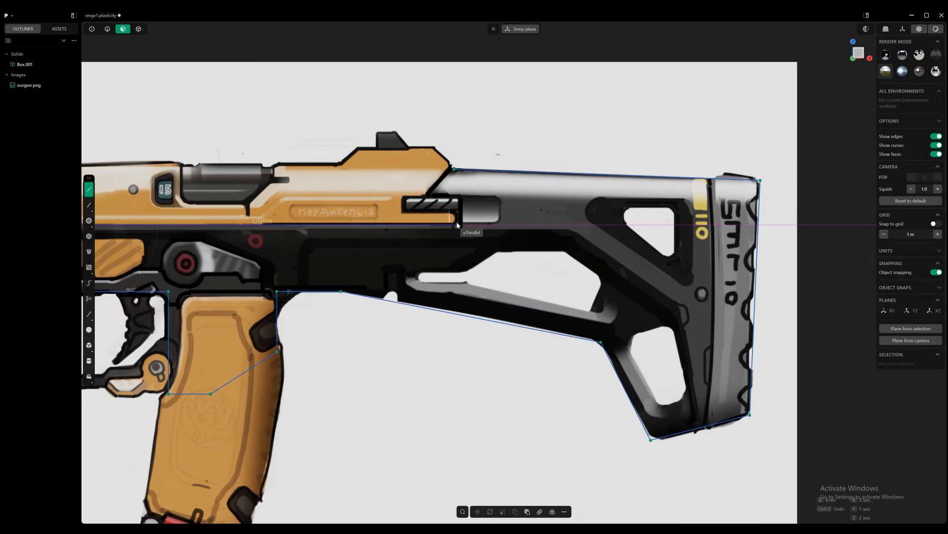
pyautogui.click(425, 225)
pyautogui.click(423, 195)
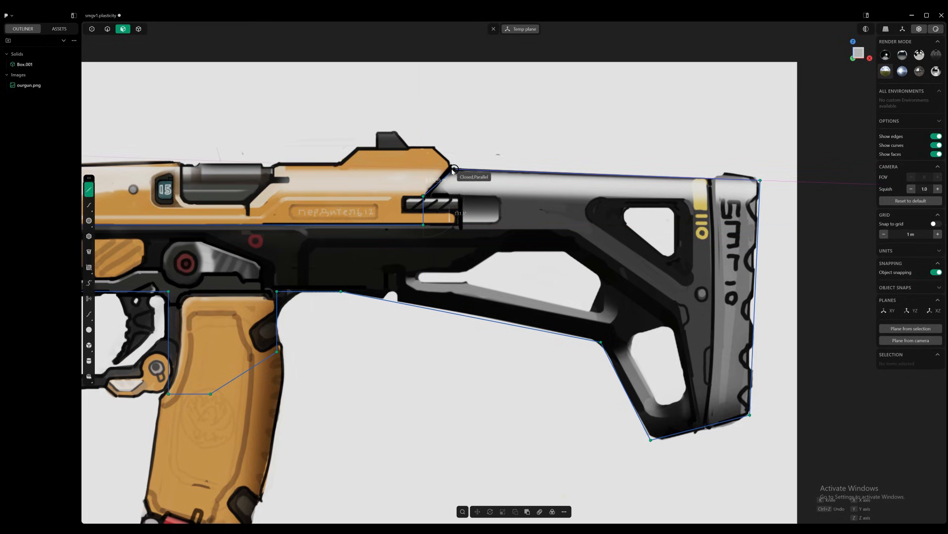
pyautogui.click(454, 169)
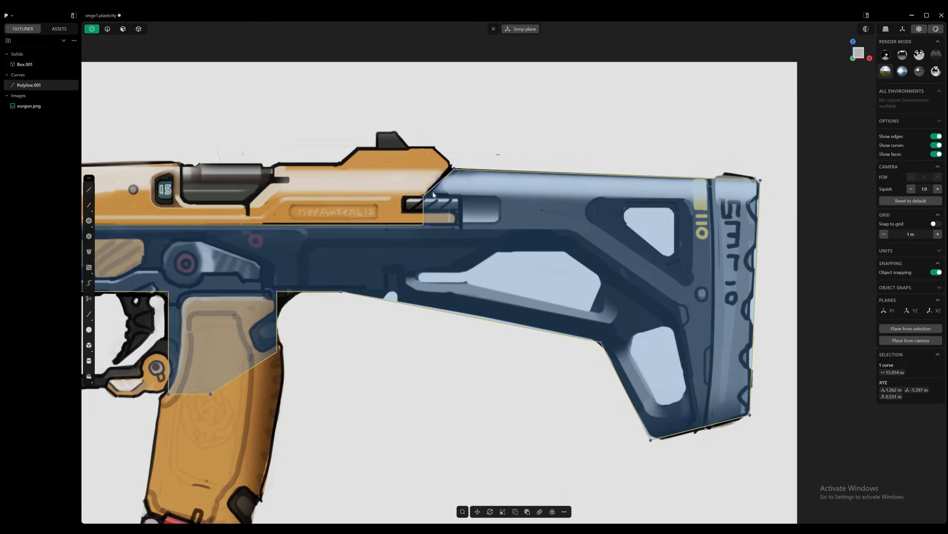
# Nudge the corner point above the stock lower and set control-point selection mode.
pyautogui.click(416, 207)
pyautogui.moveTo(422, 162); pyautogui.dragTo(423, 169)
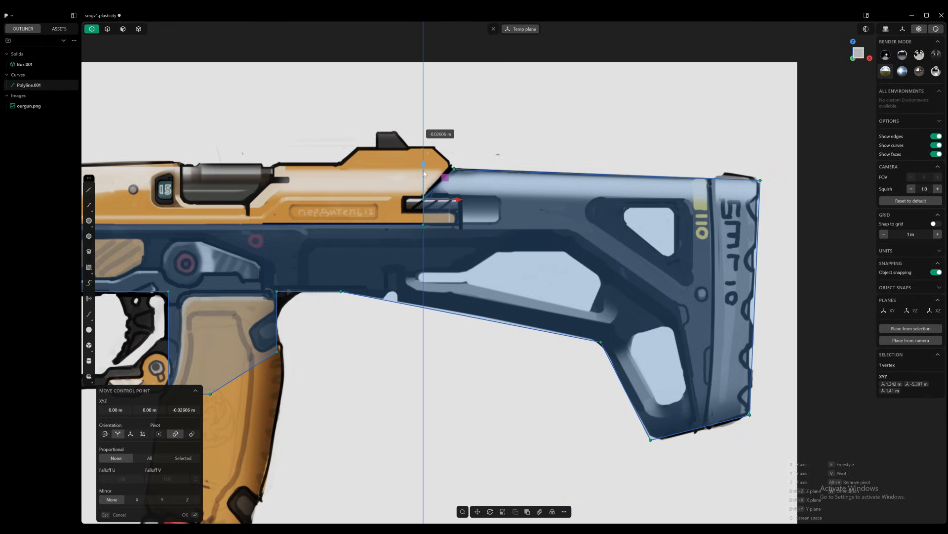
pyautogui.press('1')
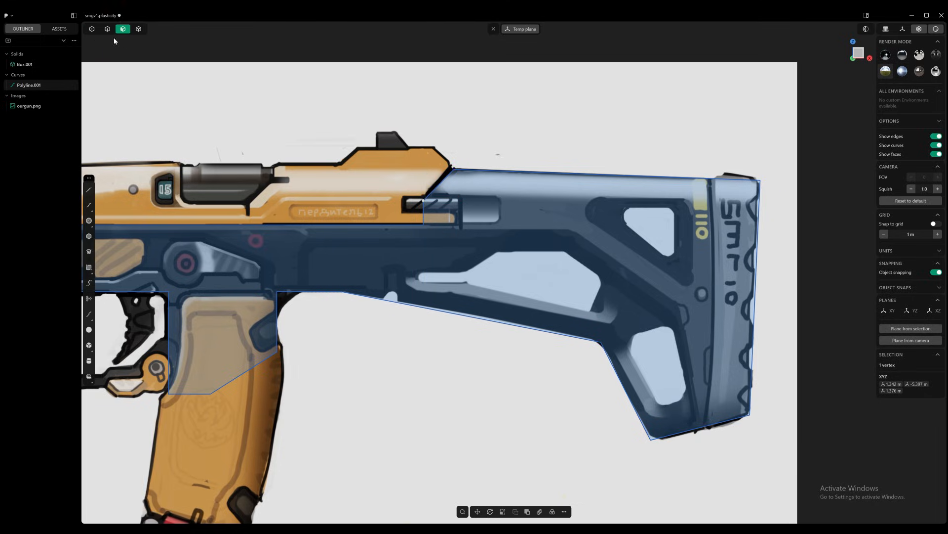
pyautogui.click(139, 29)
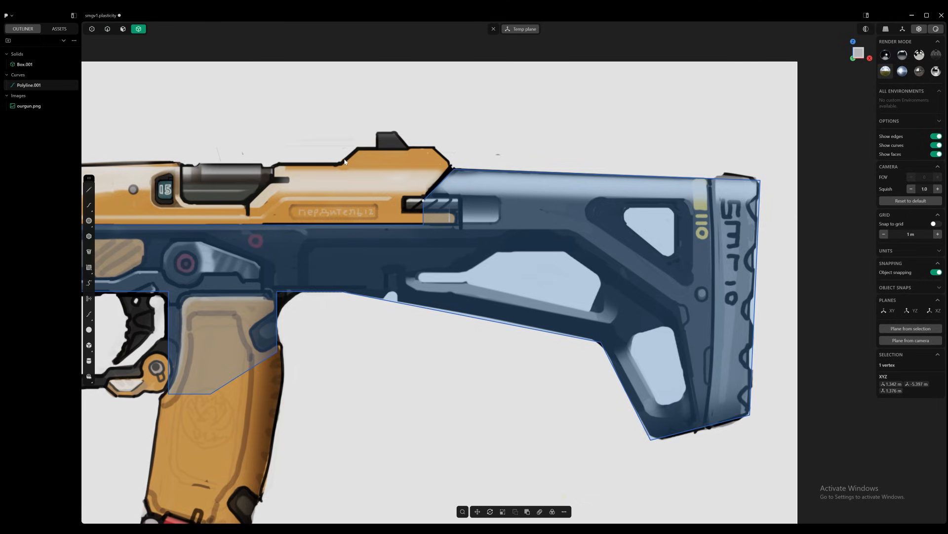
pyautogui.scroll(2, 495, 169)
pyautogui.press('1')
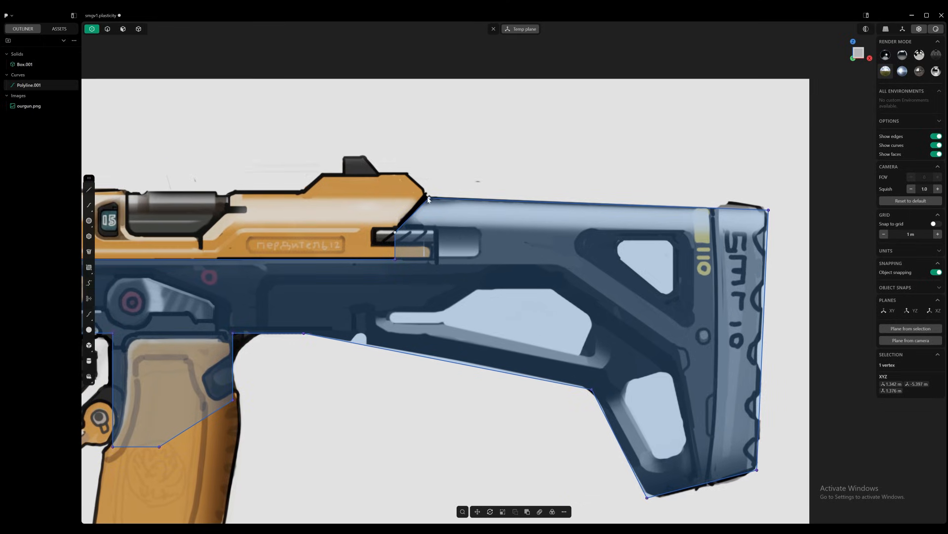
# Move the stock's top corner point along the X axis to match the reference.
pyautogui.click(429, 201)
pyautogui.press('g')
pyautogui.press('x')
pyautogui.click(454, 201)
pyautogui.scroll(-3, 510, 199)
pyautogui.scroll(-2, 510, 199)
pyautogui.moveTo(444, 223); pyautogui.dragTo(519, 237, button='middle')
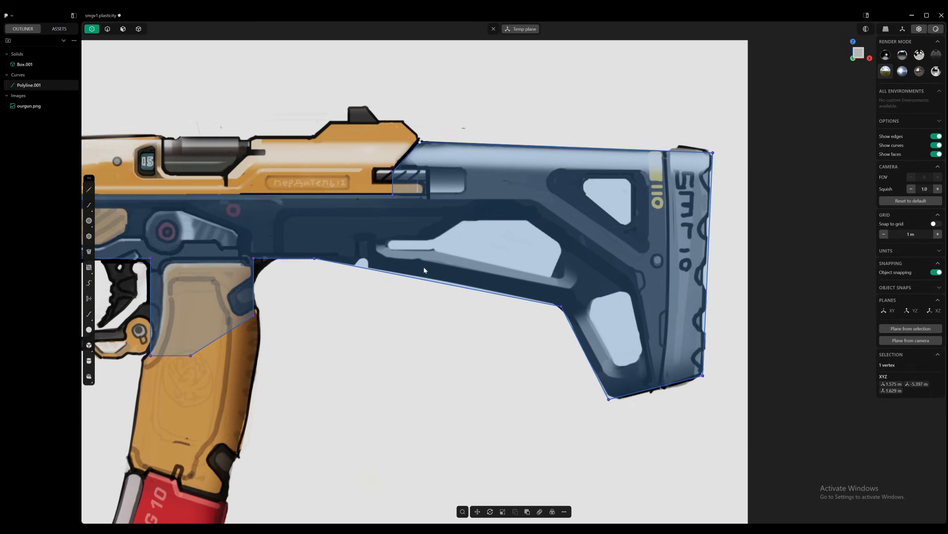
pyautogui.scroll(4, 550, 293)
# Extrude the traced stock-and-receiver region into a thick solid.
pyautogui.moveTo(559, 320); pyautogui.dragTo(460, 268, button='middle')
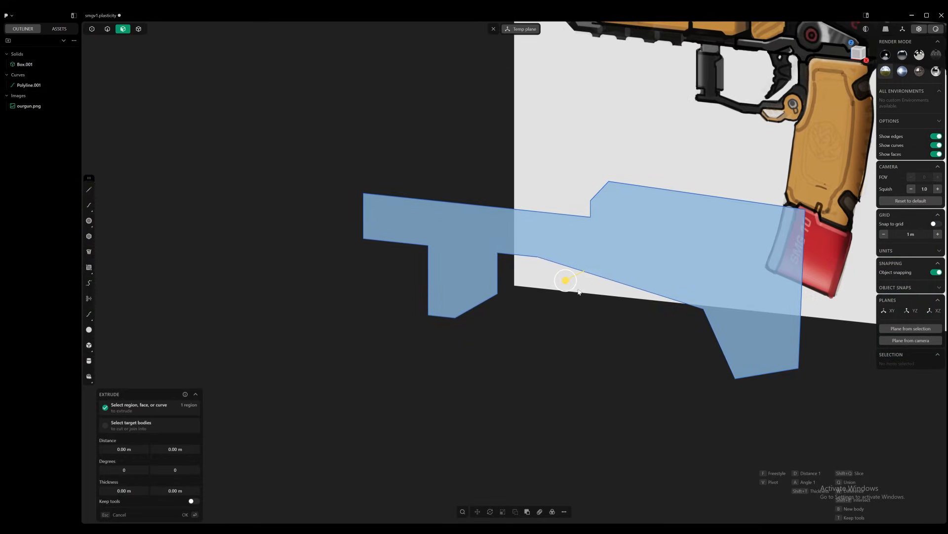
pyautogui.moveTo(565, 280); pyautogui.dragTo(580, 272)
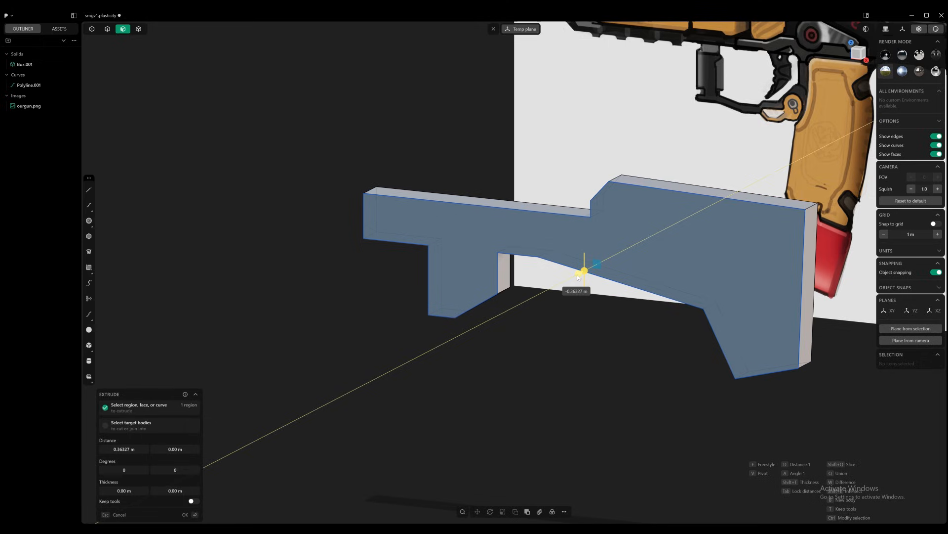
pyautogui.click(580, 272)
pyautogui.moveTo(578, 282); pyautogui.dragTo(599, 276, button='middle')
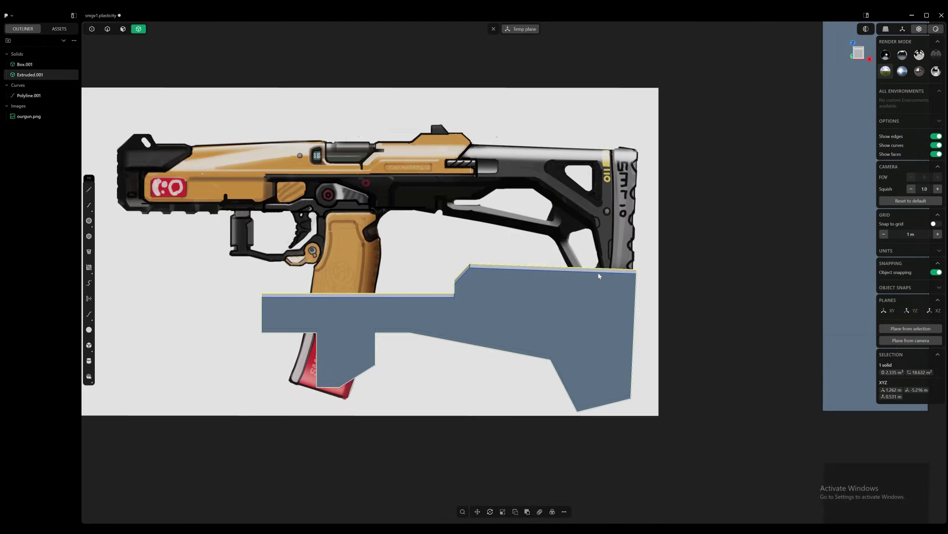
pyautogui.click(415, 158)
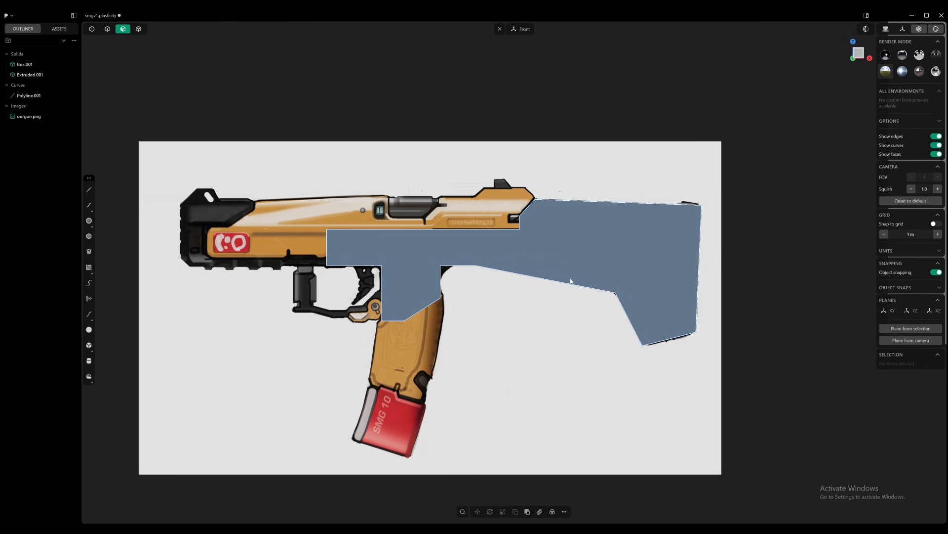
# Set the extruded solid's material opacity to 0.5.
pyautogui.click(575, 269)
pyautogui.press('m')
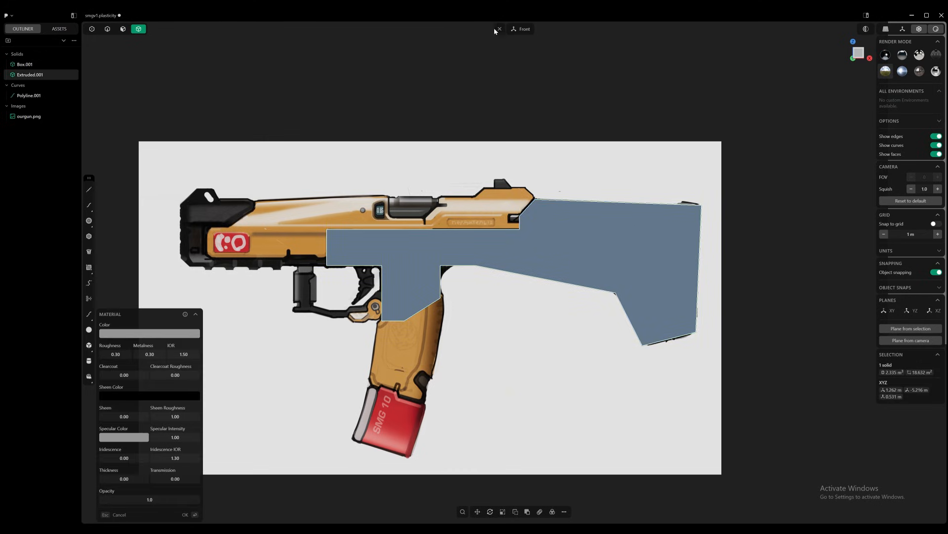
pyautogui.click(150, 498)
pyautogui.write('0.5')
pyautogui.press('Return')
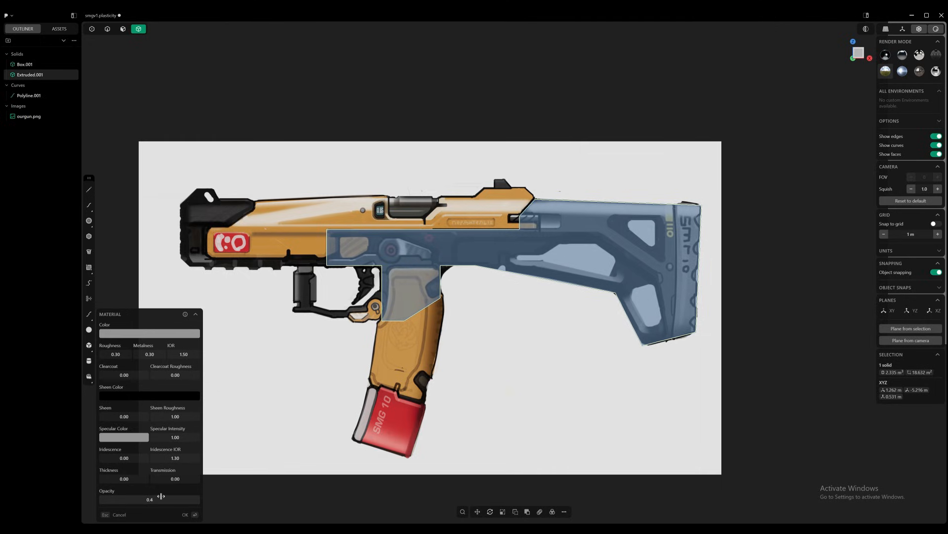
pyautogui.press('Return')
pyautogui.scroll(2, 544, 211)
pyautogui.scroll(2, 498, 281)
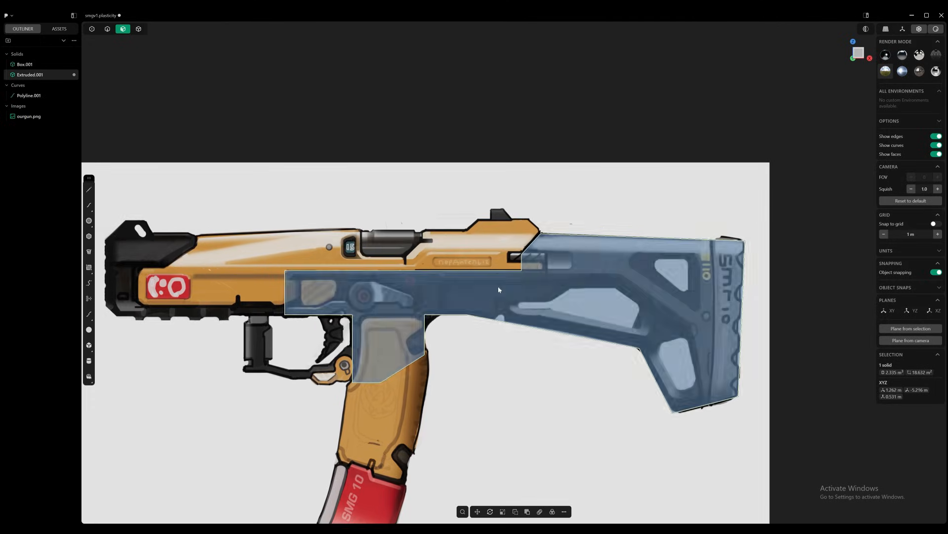
# Start a polyline along the receiver top and trace the front edge, lower steps and front block.
pyautogui.press('l')
pyautogui.scroll(3, 521, 281)
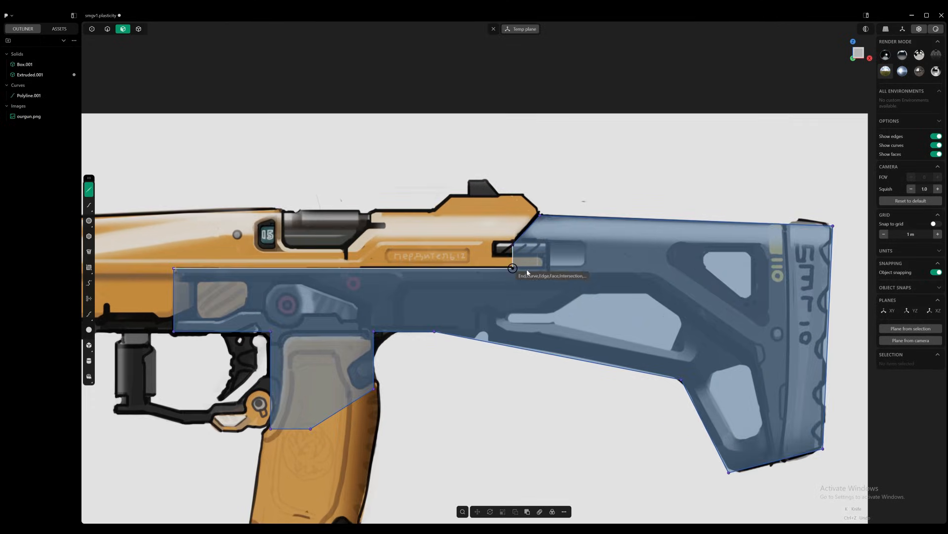
pyautogui.scroll(1, 551, 269)
pyautogui.click(543, 255)
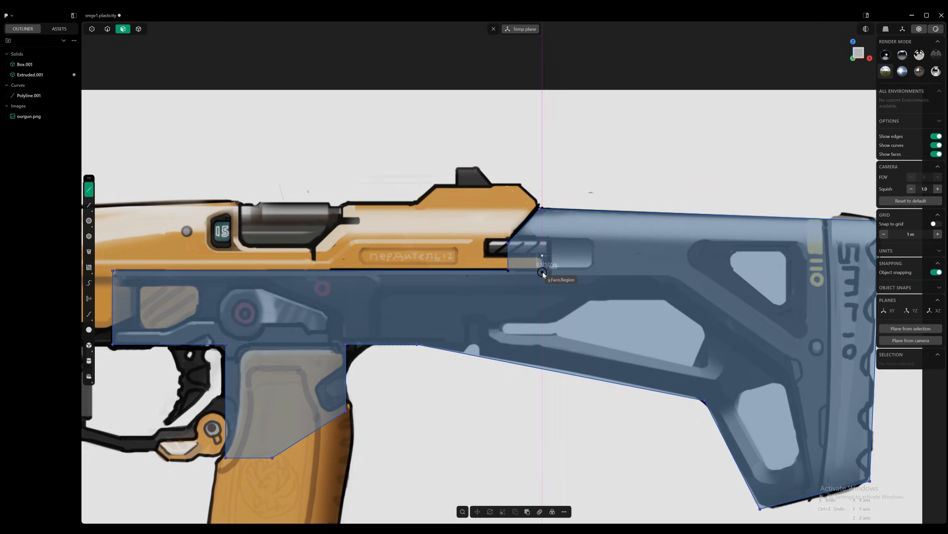
pyautogui.moveTo(543, 273); pyautogui.dragTo(596, 269, button='right')
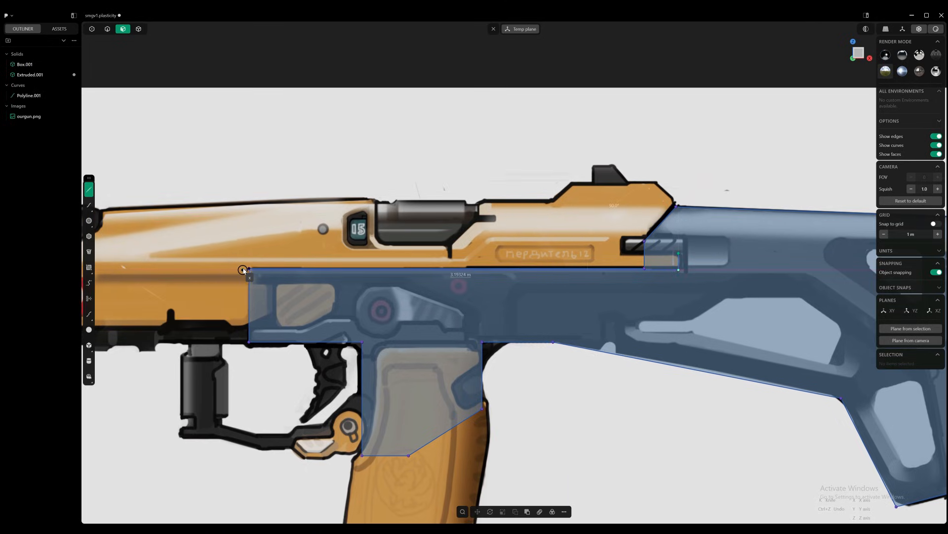
pyautogui.click(243, 270)
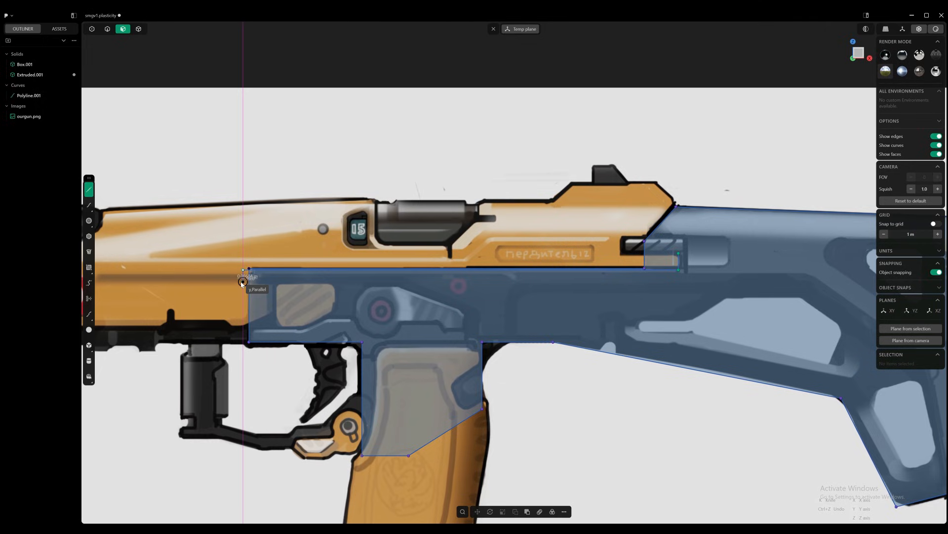
pyautogui.click(244, 282)
pyautogui.click(269, 282)
pyautogui.click(270, 315)
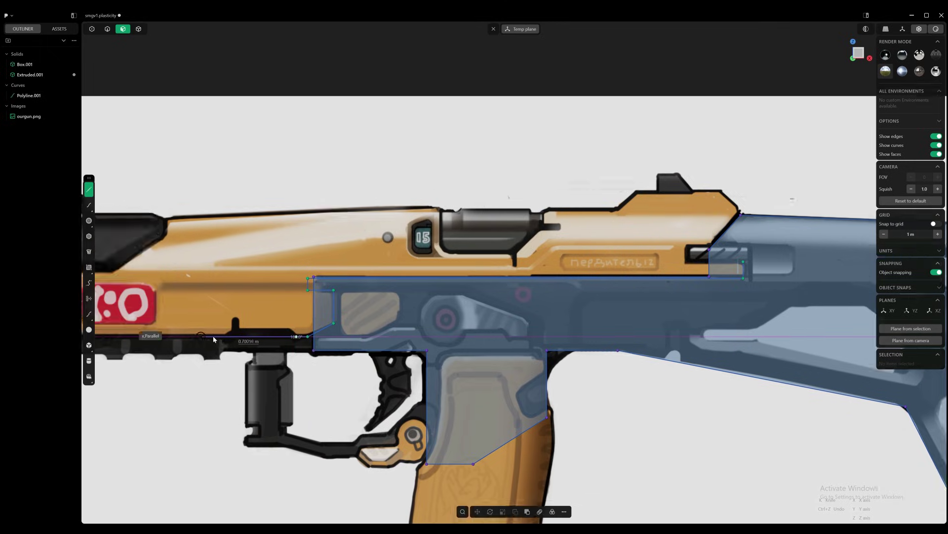
pyautogui.keyDown('shift'); pyautogui.moveTo(148, 327); pyautogui.dragTo(519, 342, button='middle'); pyautogui.keyUp('shift')
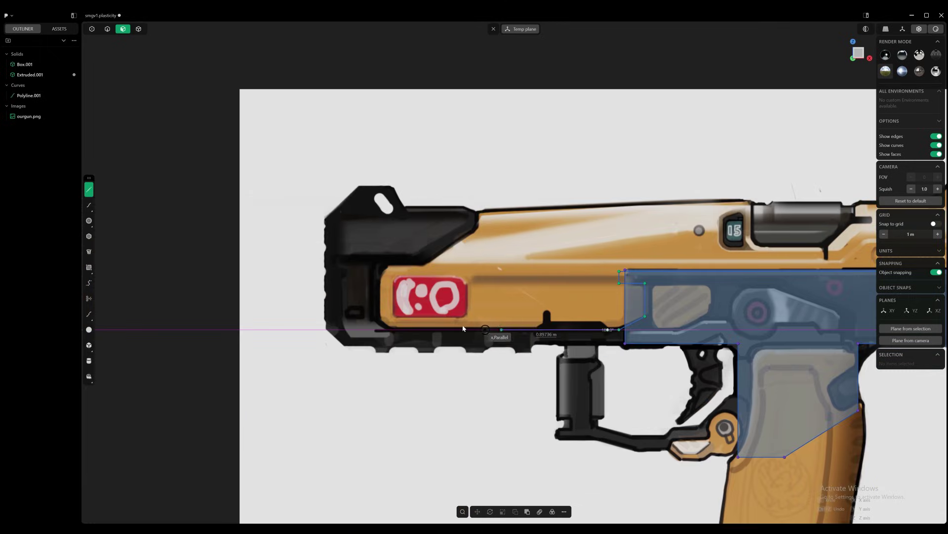
pyautogui.click(380, 329)
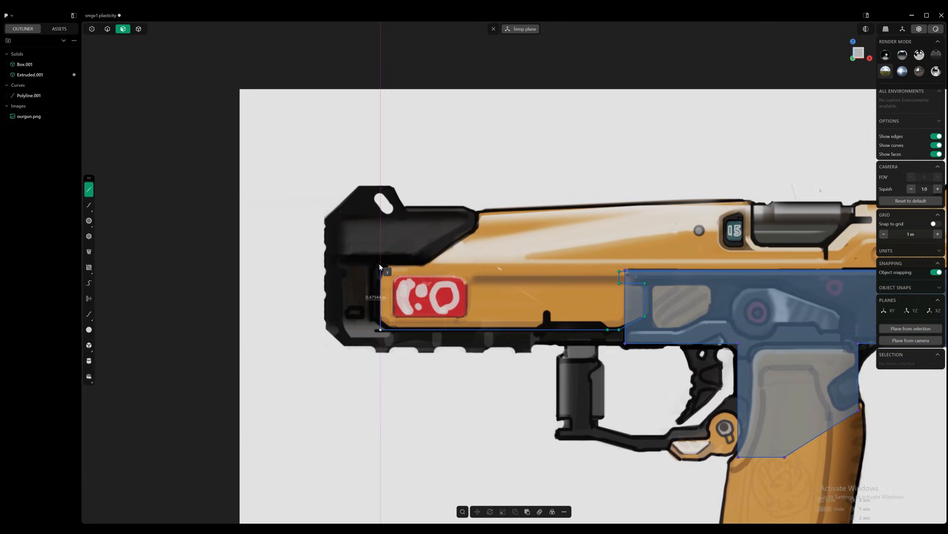
pyautogui.click(380, 265)
pyautogui.click(426, 265)
pyautogui.click(479, 228)
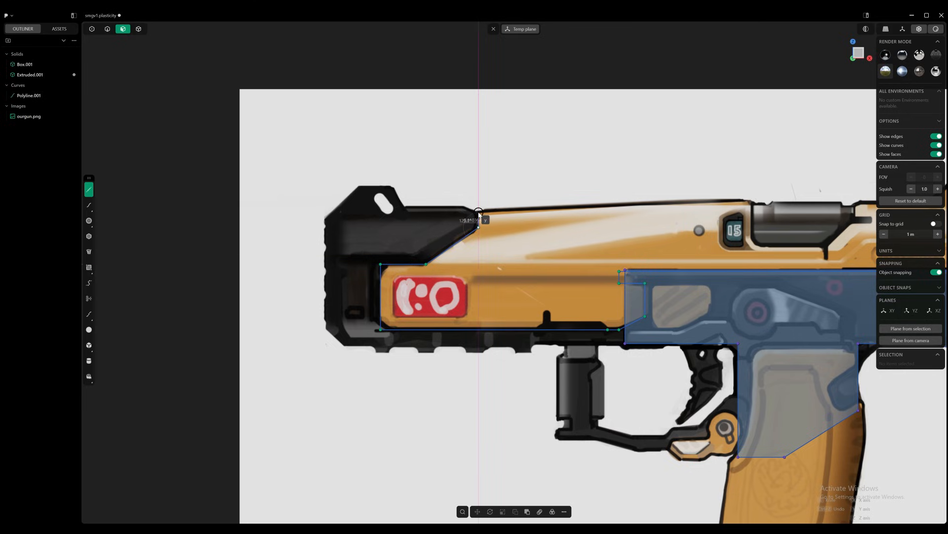
pyautogui.click(480, 214)
# Trace the chamber and ejection port edges of the upper receiver.
pyautogui.moveTo(667, 222); pyautogui.dragTo(405, 261, button='middle')
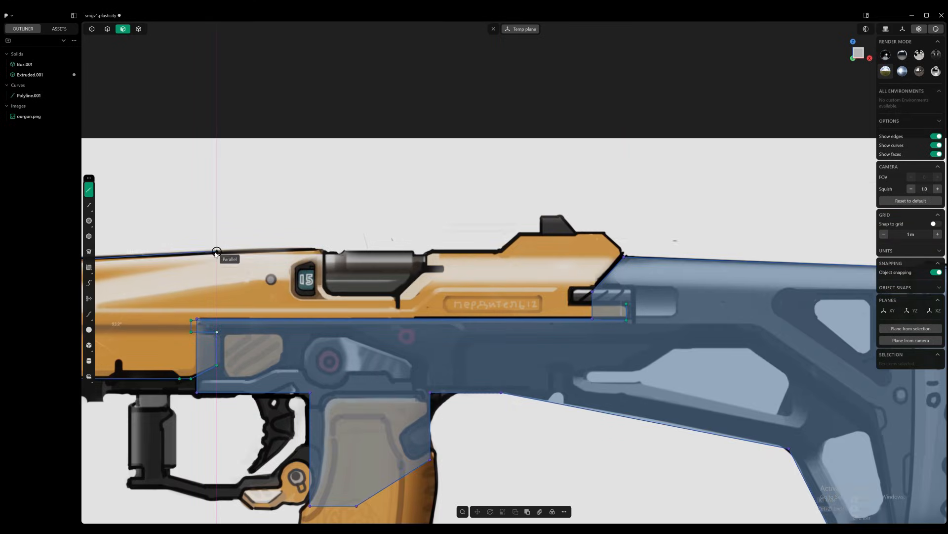
pyautogui.click(323, 252)
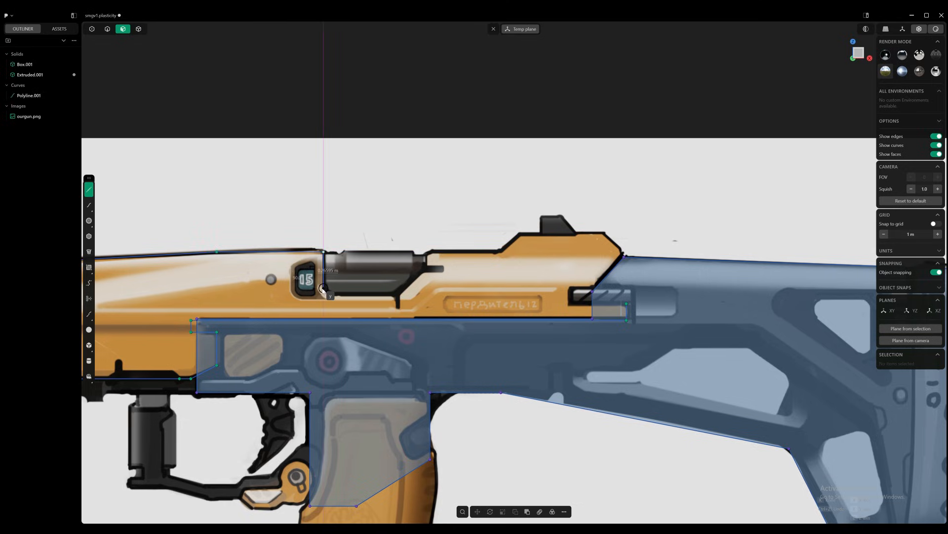
pyautogui.scroll(2, 324, 288)
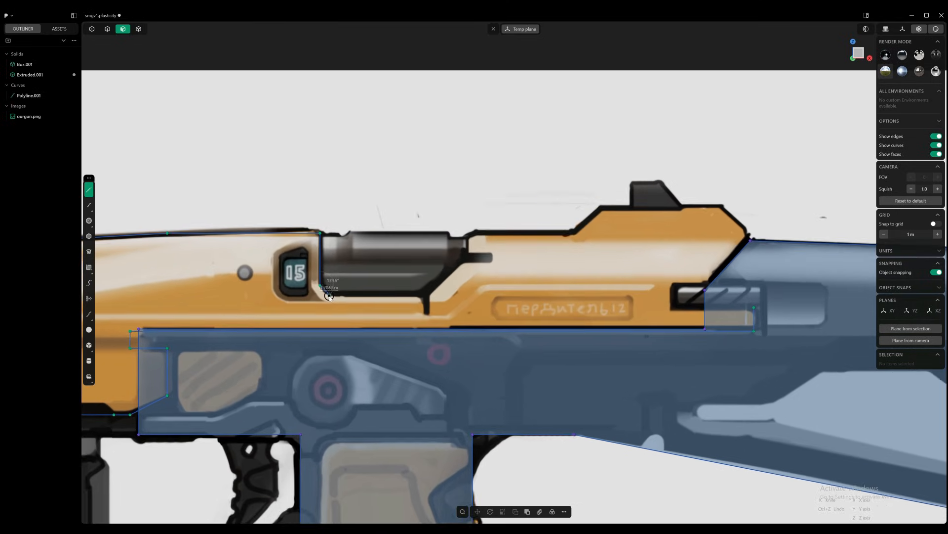
pyautogui.scroll(1, 328, 294)
pyautogui.click(329, 292)
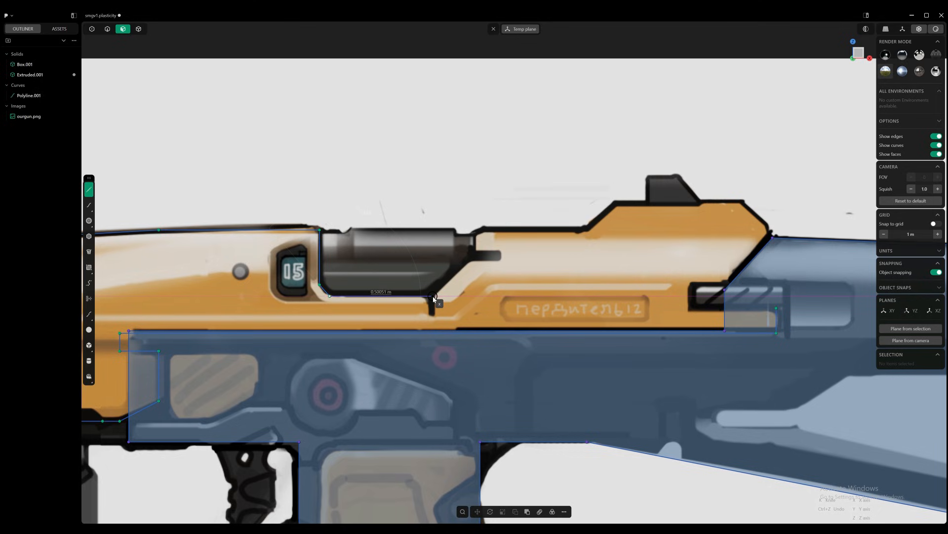
pyautogui.click(435, 297)
pyautogui.scroll(1, 475, 259)
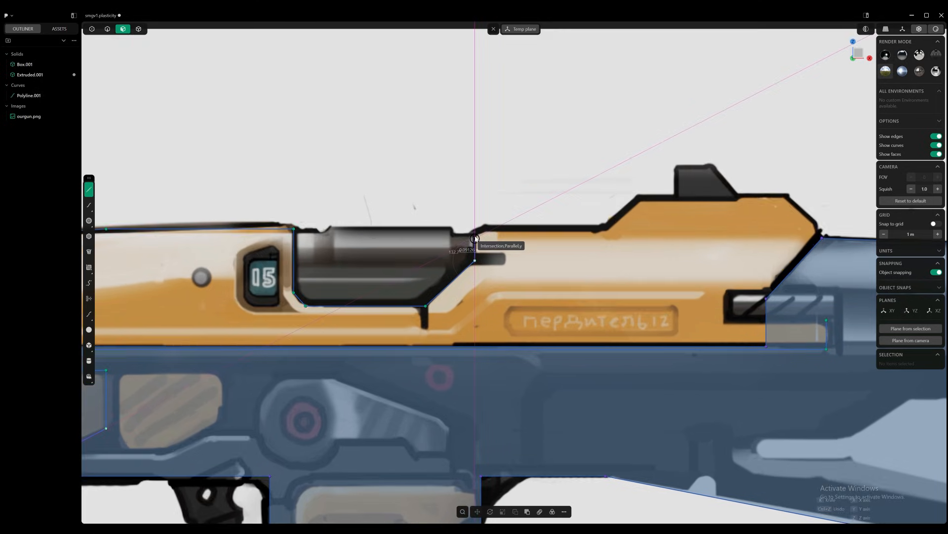
pyautogui.scroll(1, 475, 245)
pyautogui.scroll(1, 475, 239)
pyautogui.click(475, 235)
pyautogui.click(490, 220)
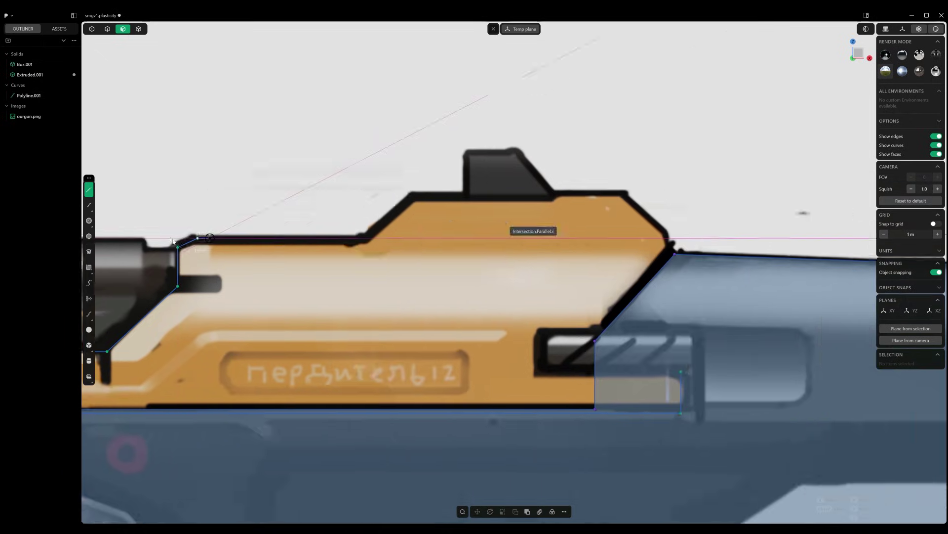
# Trace the raised rear step, rear corner and slanted lower edge down to the lowest corner.
pyautogui.moveTo(667, 244); pyautogui.dragTo(282, 244, button='right')
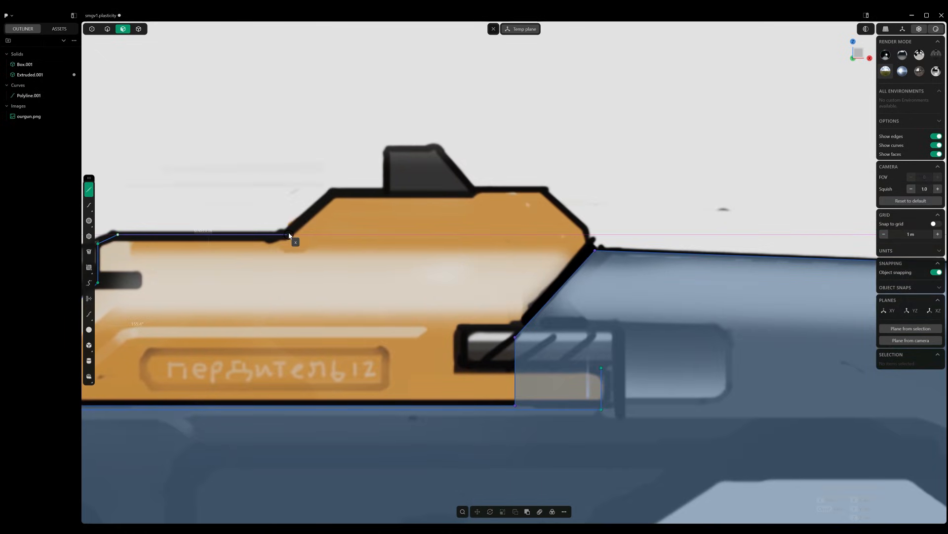
pyautogui.click(282, 235)
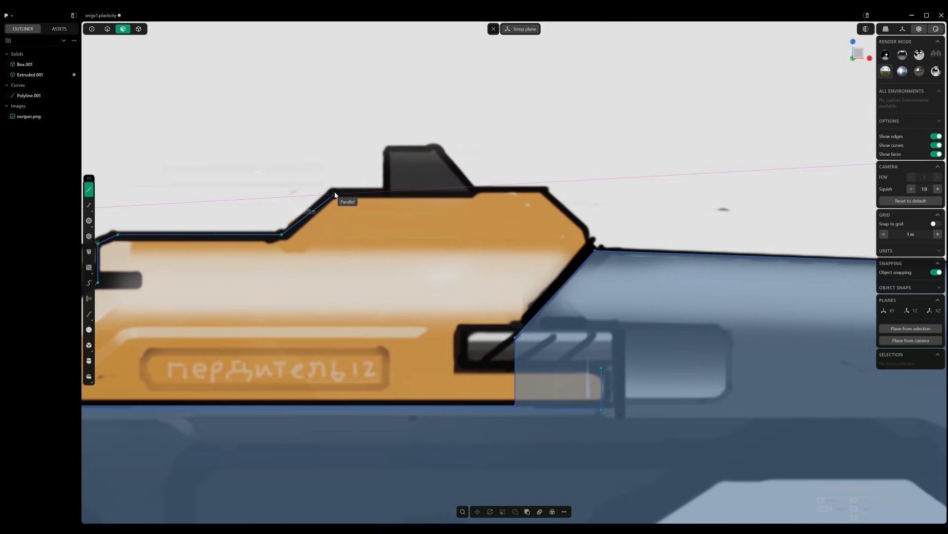
pyautogui.click(332, 192)
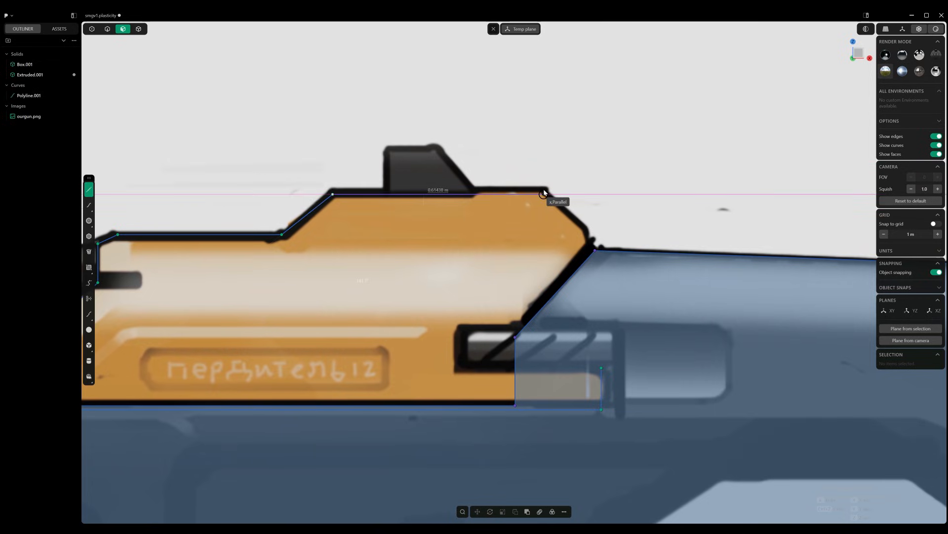
pyautogui.click(549, 193)
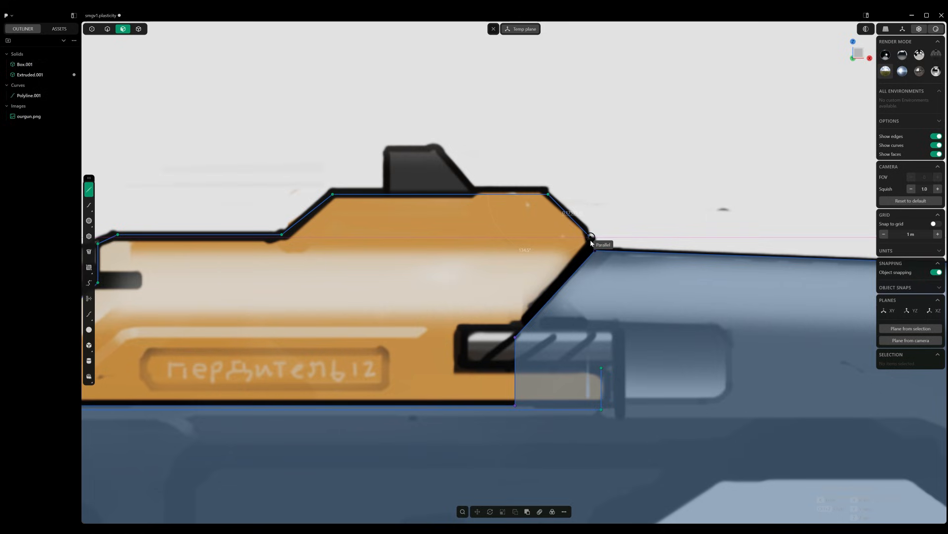
pyautogui.click(591, 239)
pyautogui.click(514, 326)
pyautogui.click(453, 325)
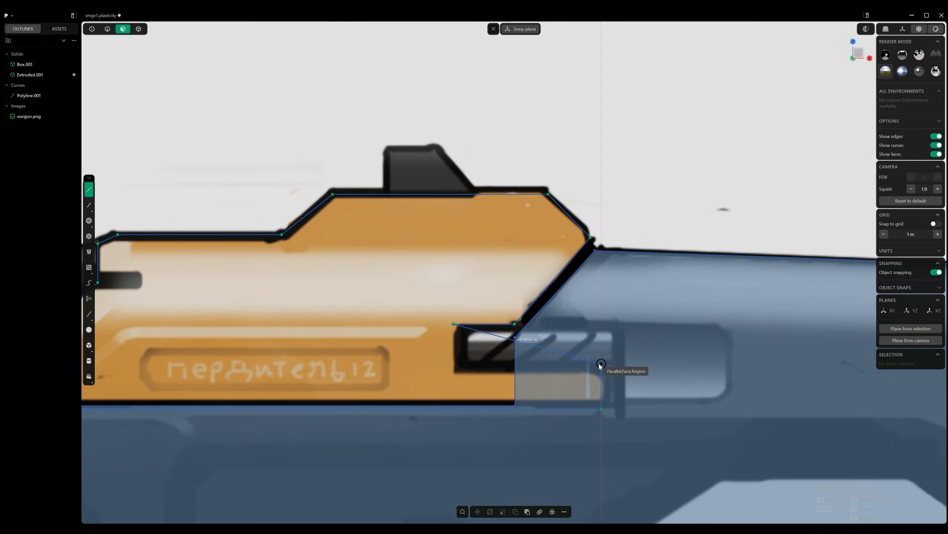
pyautogui.click(453, 368)
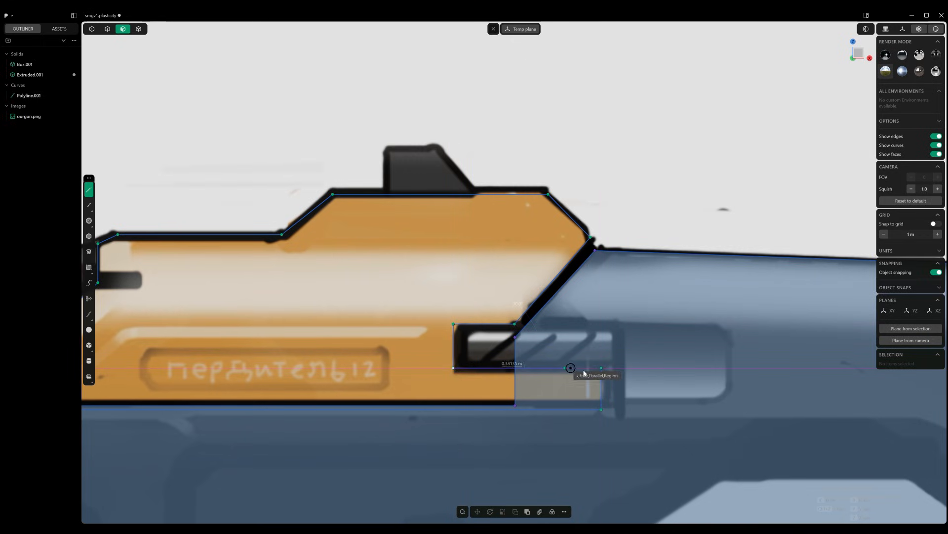
# Close Polyline.002 and extrude its region into the upper receiver solid Extruded.002.
pyautogui.click(601, 369)
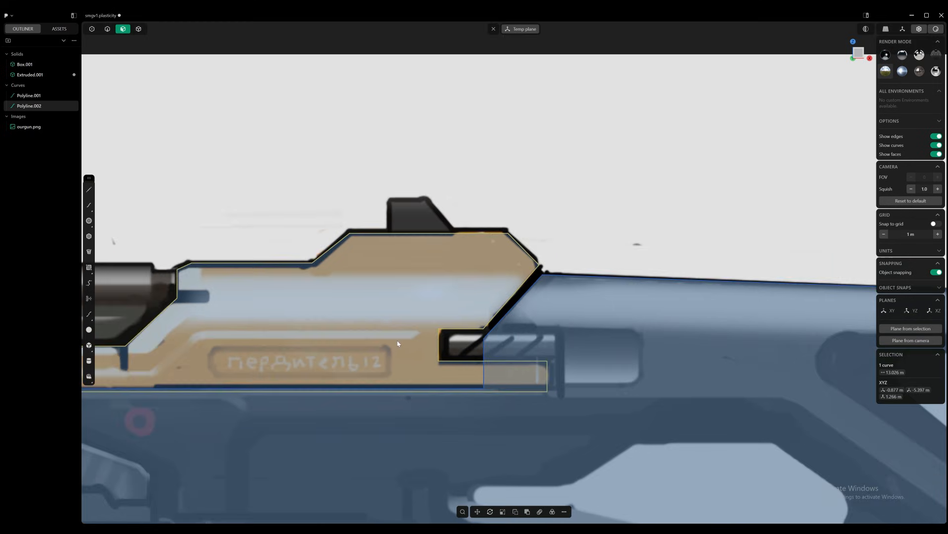
pyautogui.scroll(-5, 638, 383)
pyautogui.moveTo(465, 295); pyautogui.dragTo(460, 311, button='middle')
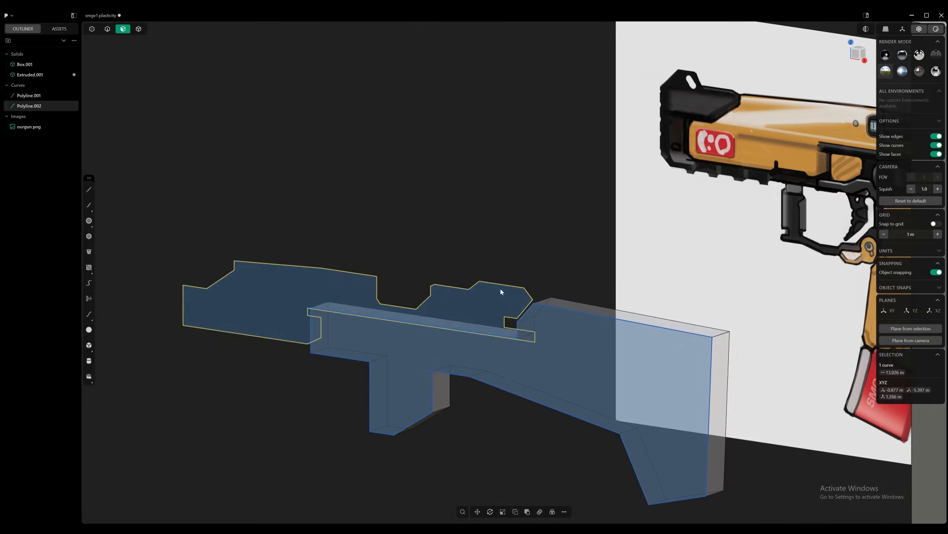
pyautogui.click(451, 329)
pyautogui.press('e')
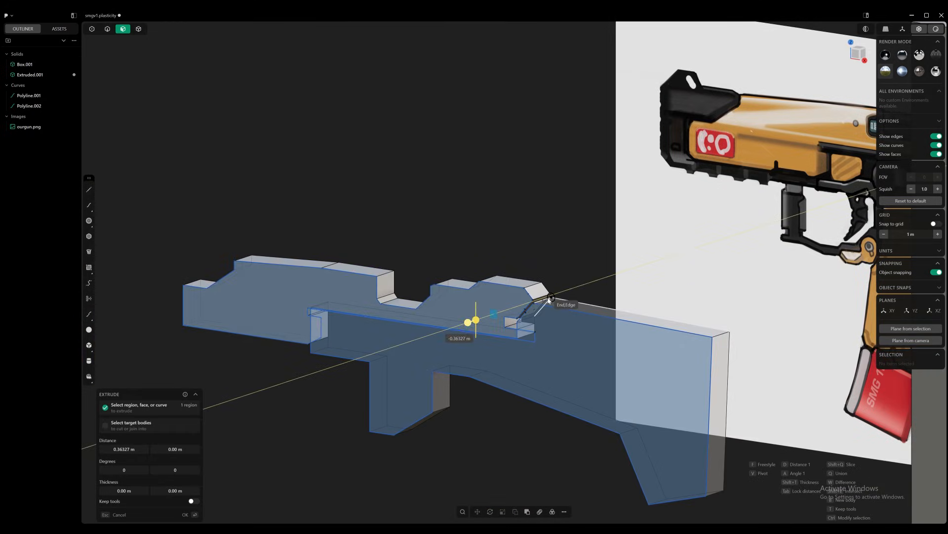
pyautogui.click(479, 322)
pyautogui.moveTo(479, 322)
pyautogui.mouseDown(button='middle')
pyautogui.moveTo(519, 371)
pyautogui.moveTo(524, 413)
pyautogui.mouseUp(button='middle')
pyautogui.moveTo(470, 358); pyautogui.dragTo(504, 370, button='middle')
pyautogui.press('space')
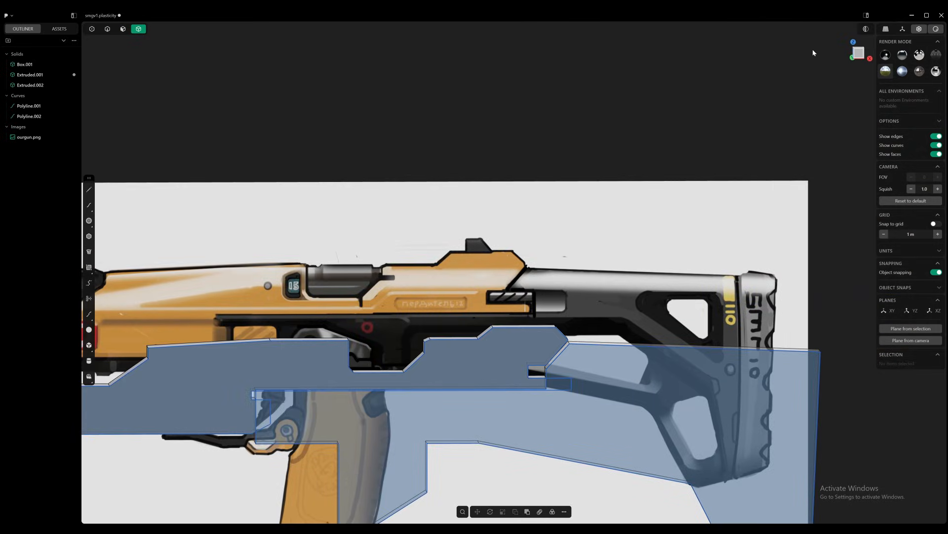
# Set Extruded.002's material opacity to 0.5 from the front view.
pyautogui.click(856, 52)
pyautogui.moveTo(474, 370); pyautogui.dragTo(482, 382, button='middle')
pyautogui.scroll(2, 475, 334)
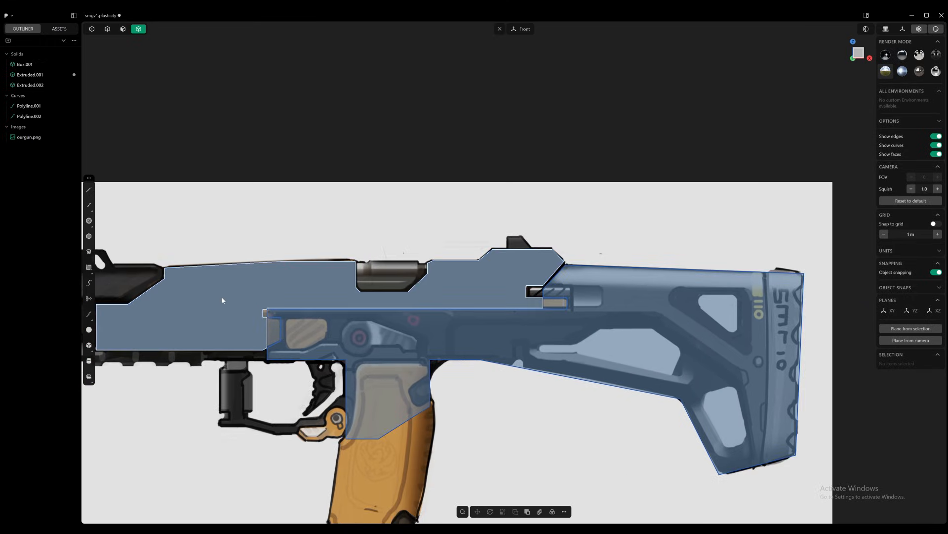
pyautogui.click(220, 296)
pyautogui.hotkey('ctrl', 'm')
pyautogui.click(149, 499)
pyautogui.write('0.5')
pyautogui.press('Return')
pyautogui.press('Return')
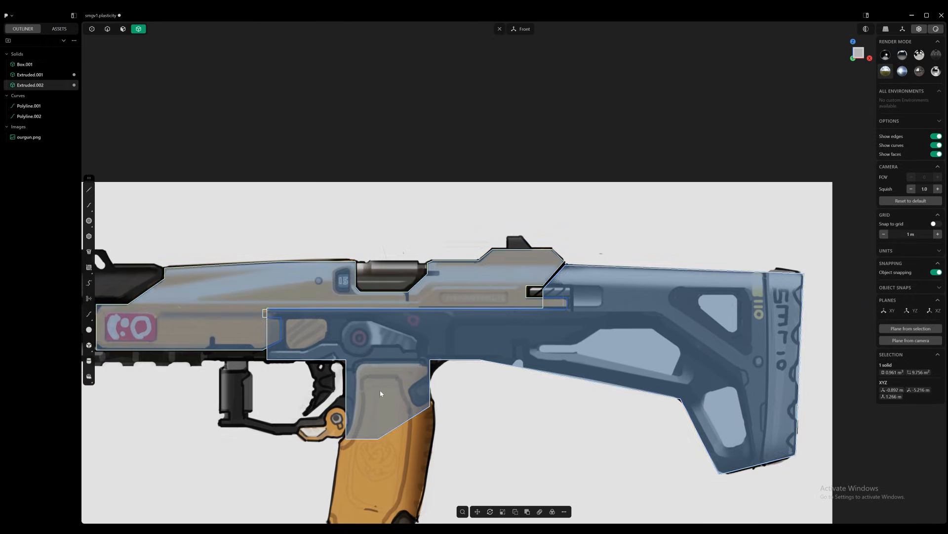
# Delete the traced polyline curves from the scene.
pyautogui.click(30, 116)
pyautogui.press('Delete')
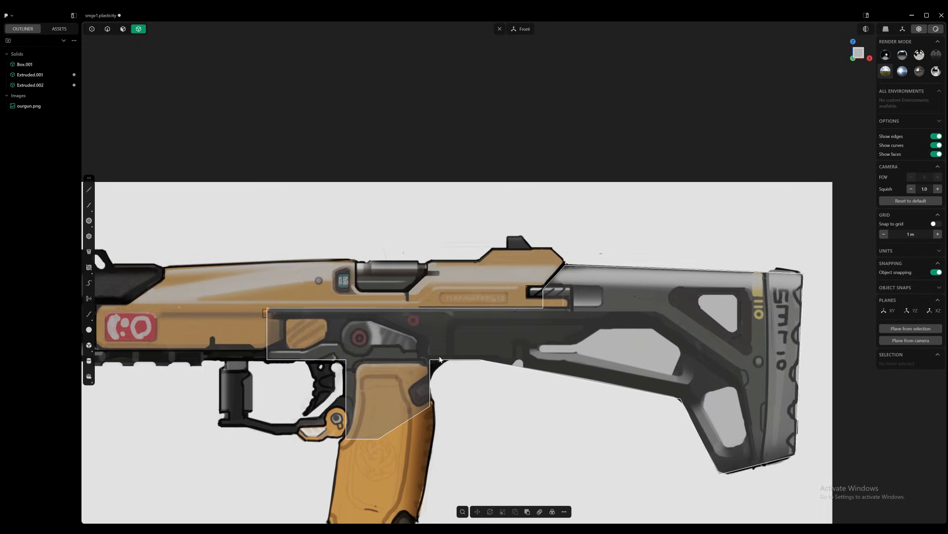
# Frame the gun's left end in the viewport with shaded display and select the extruded body.
pyautogui.moveTo(439, 360); pyautogui.dragTo(474, 356, button='middle')
pyautogui.scroll(3, 316, 385)
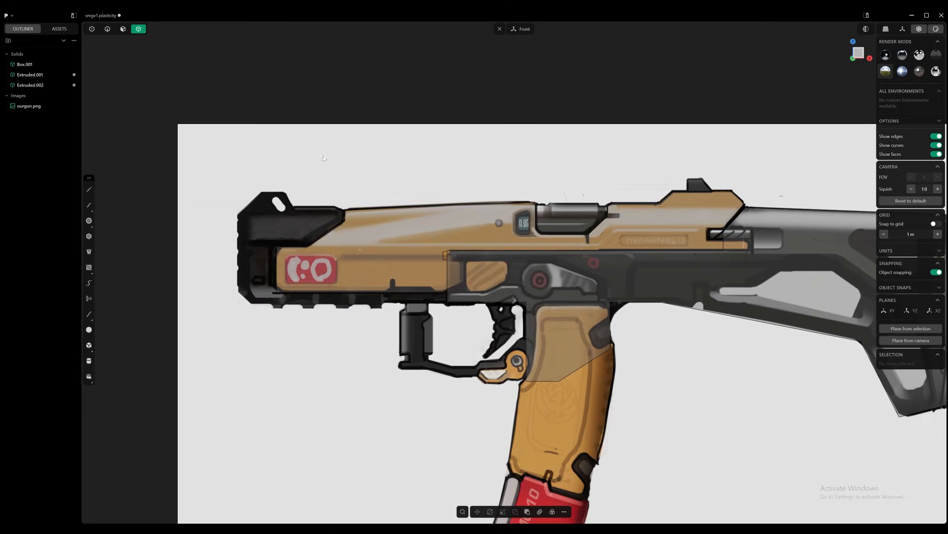
pyautogui.moveTo(320, 165); pyautogui.dragTo(342, 169, button='middle')
pyautogui.moveTo(349, 252); pyautogui.dragTo(343, 262, button='middle')
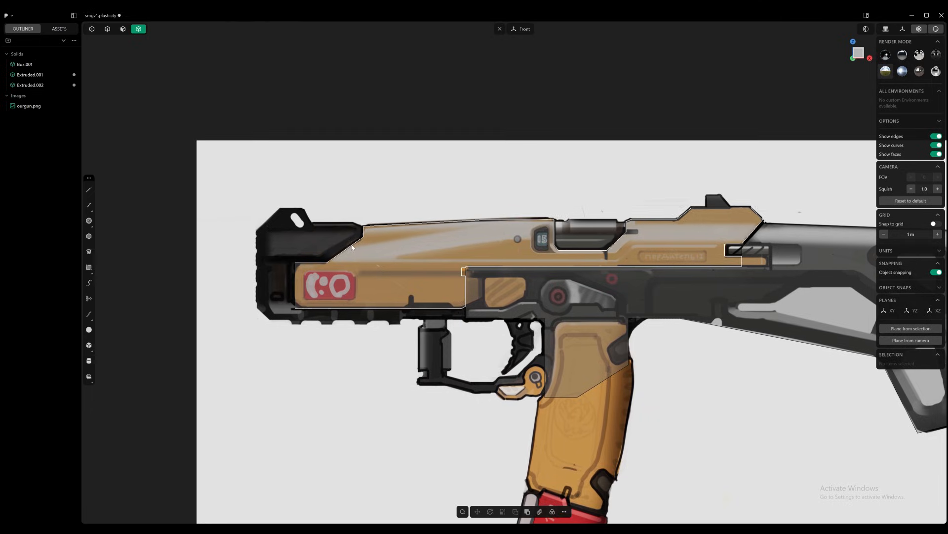
pyautogui.press('3')
pyautogui.click(358, 296)
pyautogui.moveTo(375, 283); pyautogui.dragTo(360, 296, button='middle')
pyautogui.scroll(2, 404, 234)
# Start Polyline.001 along the end block's top, down the slanted front edge to the front lower corner.
pyautogui.press('l')
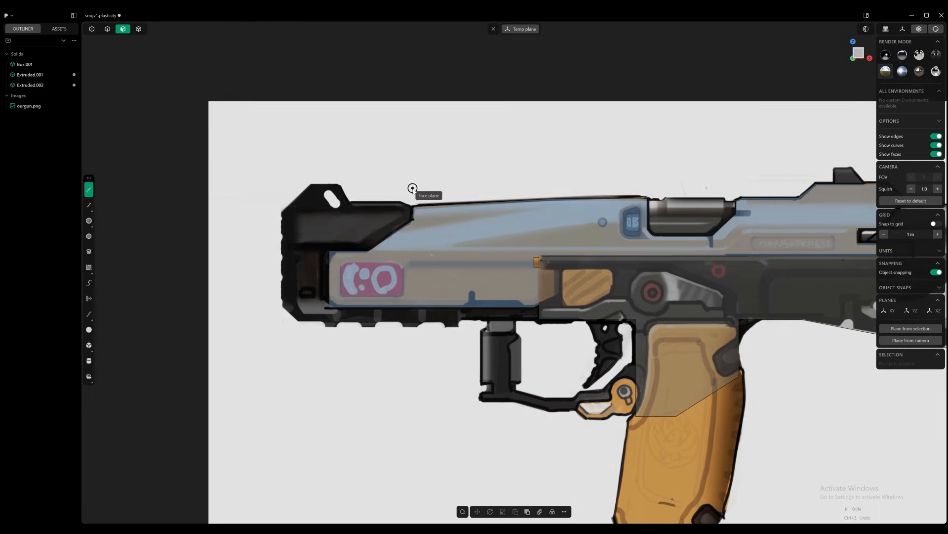
pyautogui.scroll(2, 408, 215)
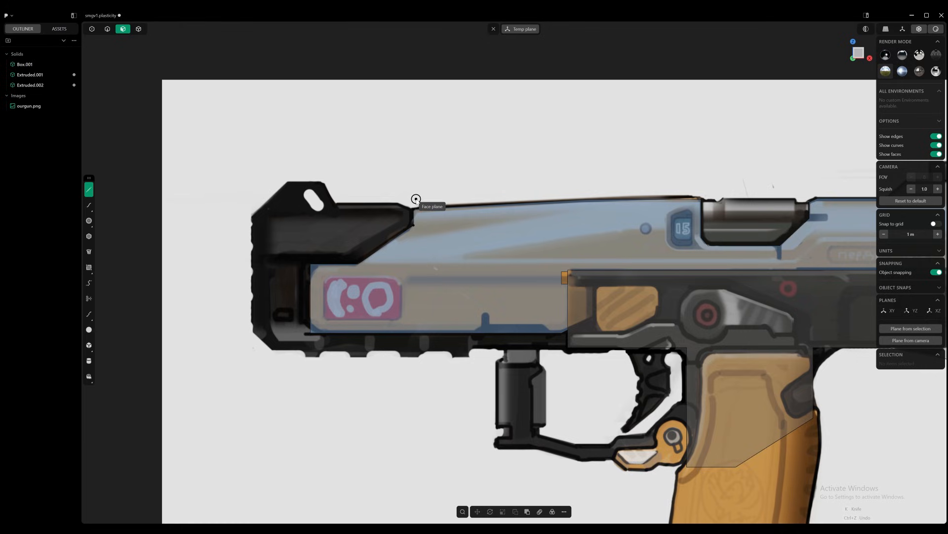
pyautogui.click(416, 199)
pyautogui.click(416, 229)
pyautogui.click(401, 245)
pyautogui.scroll(1, 374, 266)
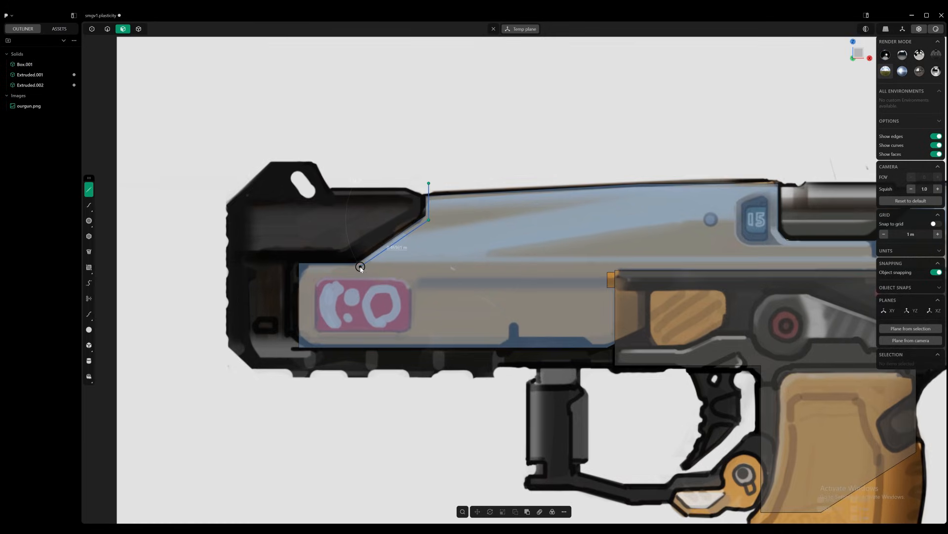
pyautogui.click(358, 267)
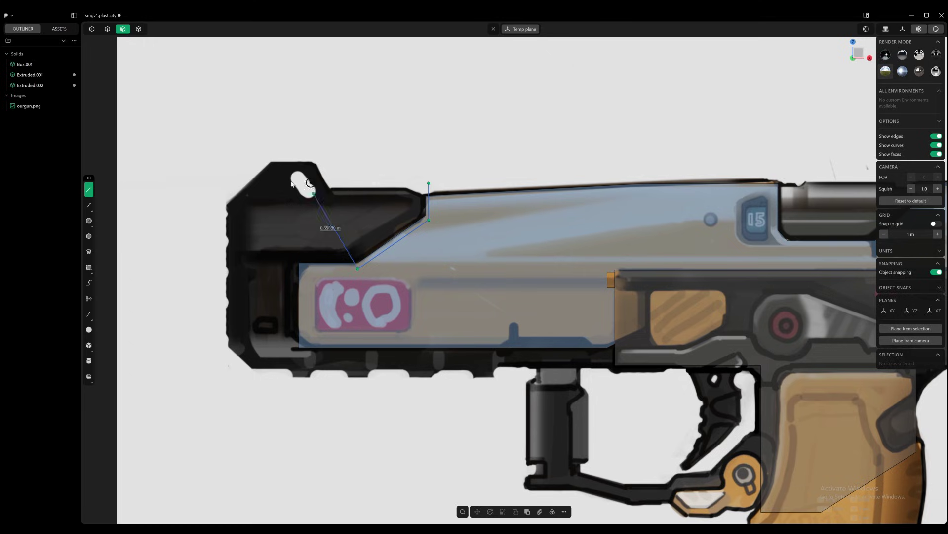
pyautogui.click(305, 270)
pyautogui.click(307, 343)
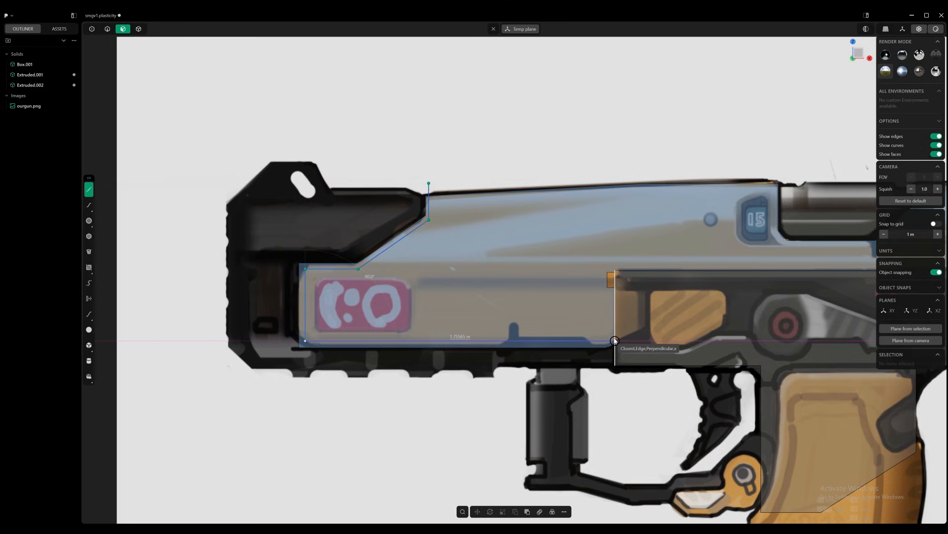
pyautogui.scroll(1, 614, 342)
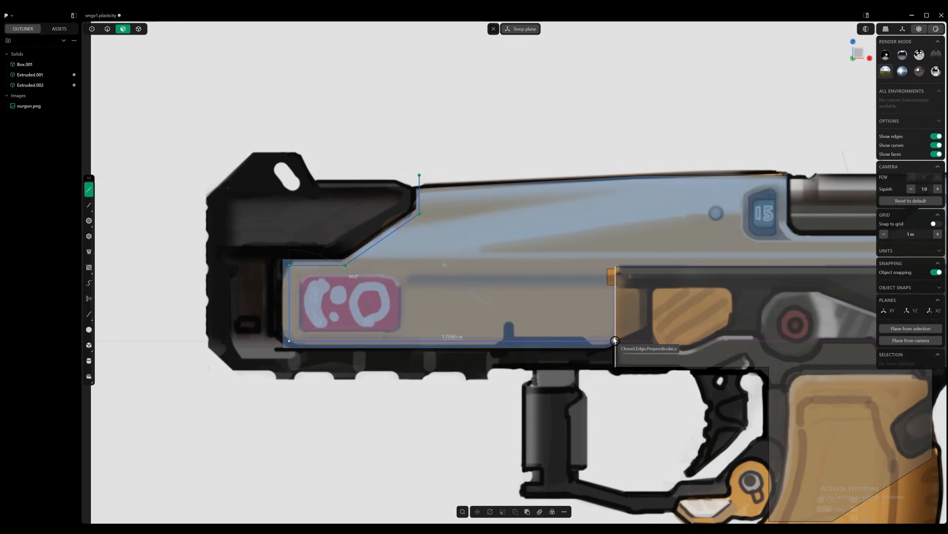
# Continue the outline along the bottom rail line, angled rear corners and vertical rear edge back to the top.
pyautogui.click(608, 341)
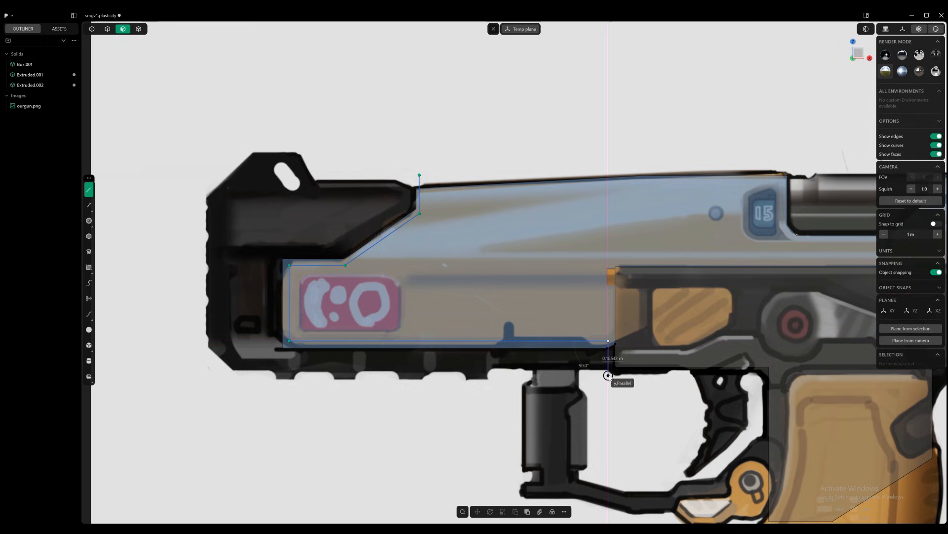
pyautogui.click(608, 368)
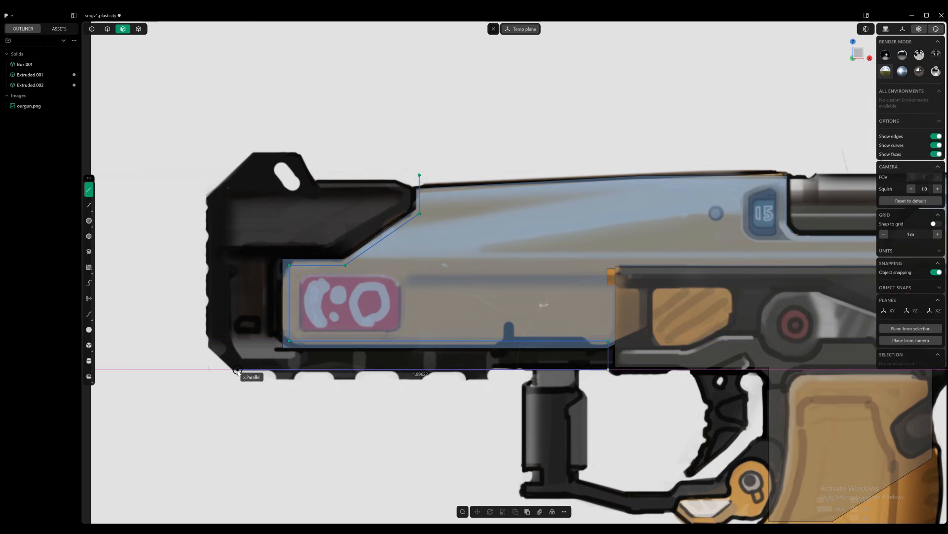
pyautogui.click(236, 369)
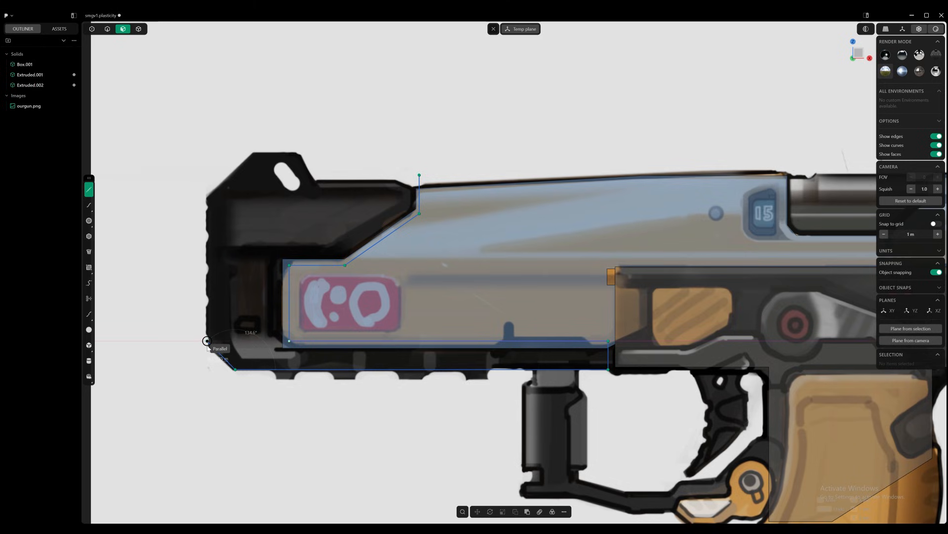
pyautogui.click(204, 341)
pyautogui.click(203, 199)
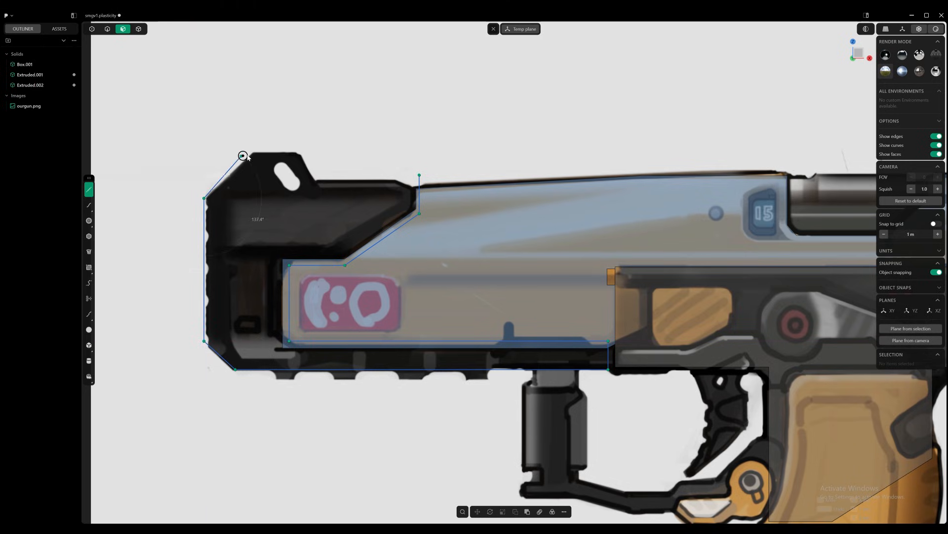
pyautogui.click(252, 151)
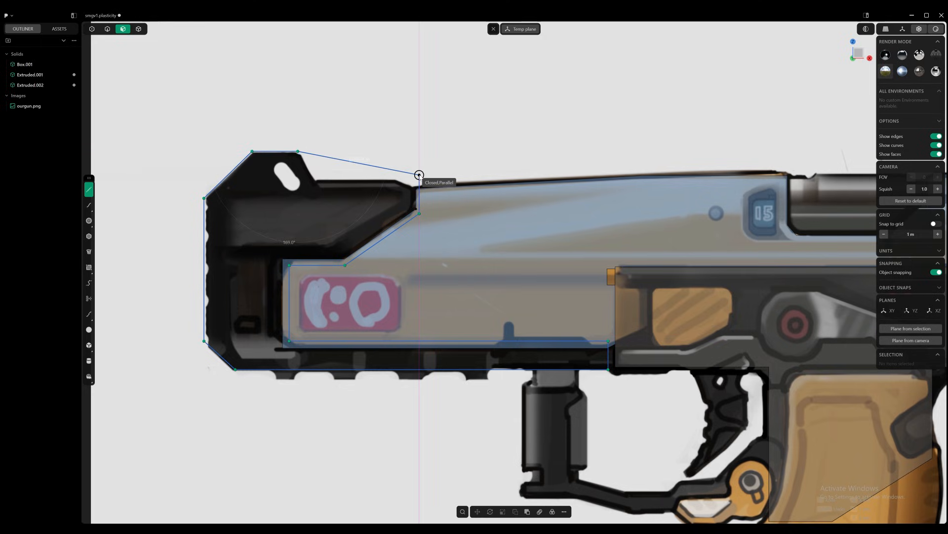
pyautogui.click(316, 184)
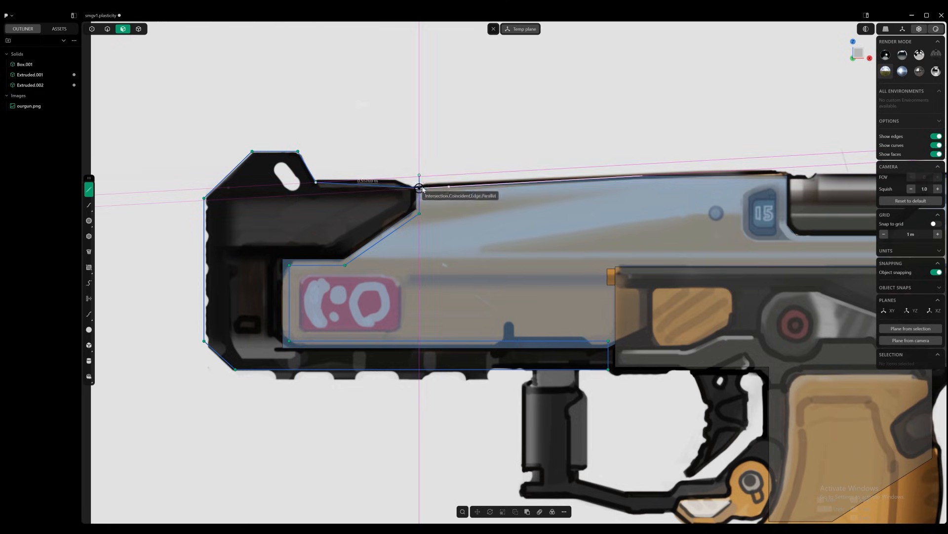
pyautogui.scroll(3, 445, 186)
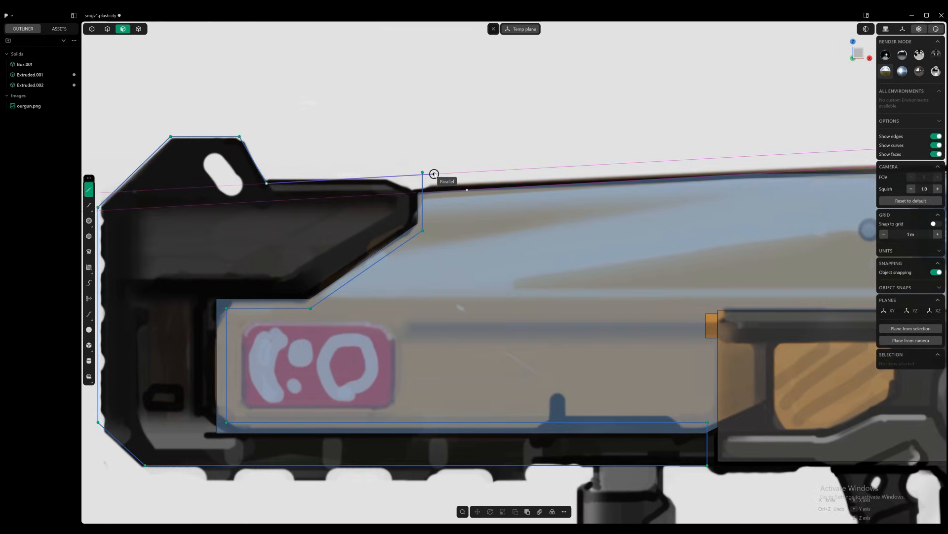
# Close the end-block outline and extrude its region into the solid Extruded.003.
pyautogui.click(422, 173)
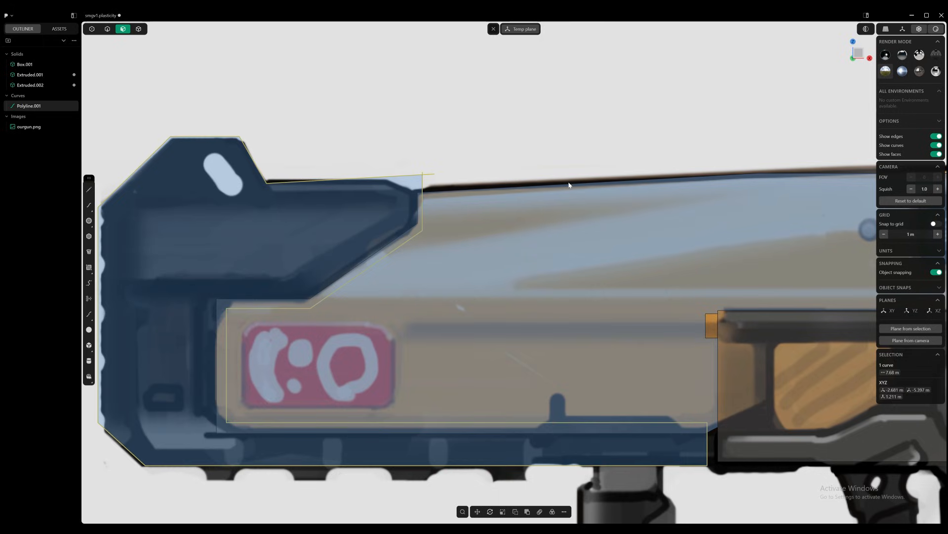
pyautogui.press('t')
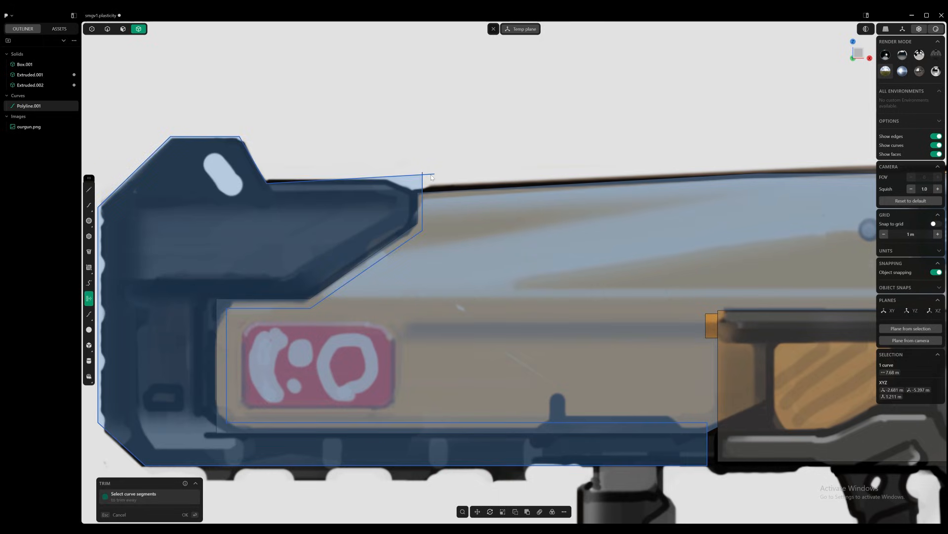
pyautogui.scroll(3, 429, 172)
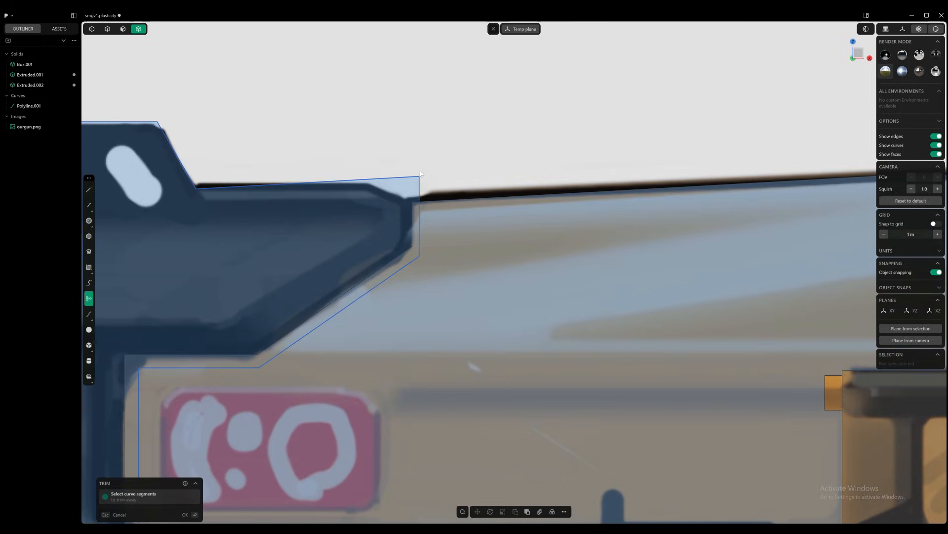
pyautogui.scroll(-5, 420, 170)
pyautogui.scroll(-3, 296, 215)
pyautogui.press('Escape')
pyautogui.moveTo(214, 220)
pyautogui.mouseDown(button='middle')
pyautogui.moveTo(326, 309)
pyautogui.moveTo(204, 304)
pyautogui.mouseUp(button='middle')
pyautogui.click(204, 305)
pyautogui.press('e')
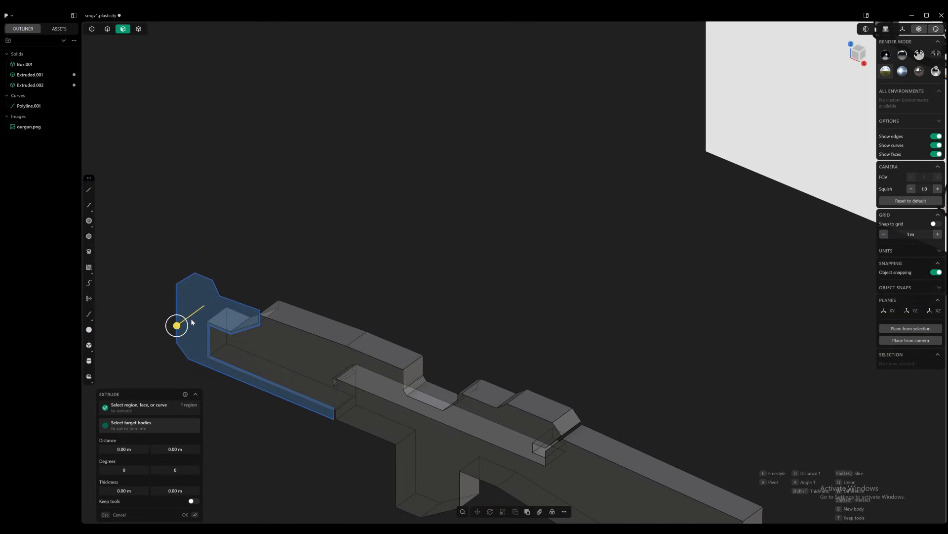
pyautogui.moveTo(180, 327); pyautogui.dragTo(283, 304)
pyautogui.press('Return')
# Set Extruded.003's material opacity to 0.5.
pyautogui.click(220, 302)
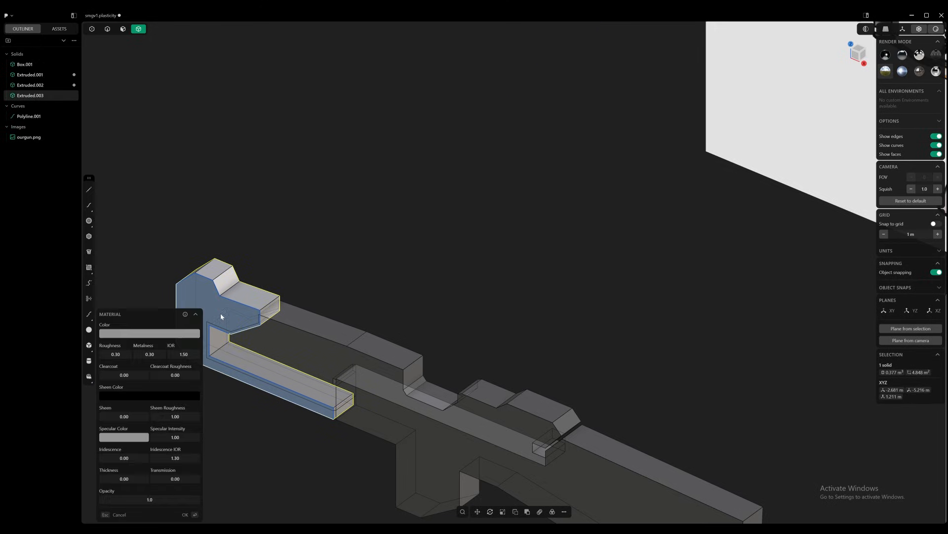
pyautogui.moveTo(167, 499); pyautogui.dragTo(134, 500)
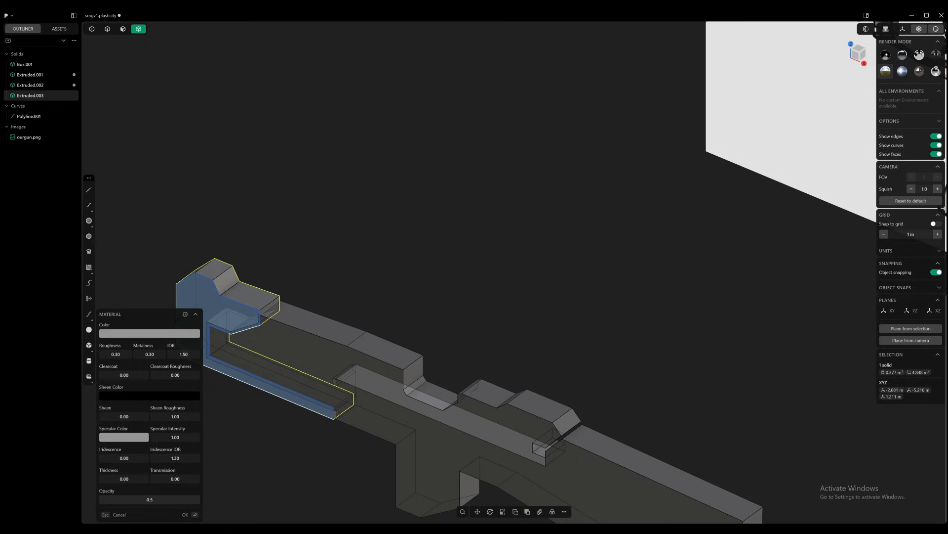
pyautogui.press('Return')
# Return to the front view over the reference and cancel an accidental Push Face.
pyautogui.press('KP_1')
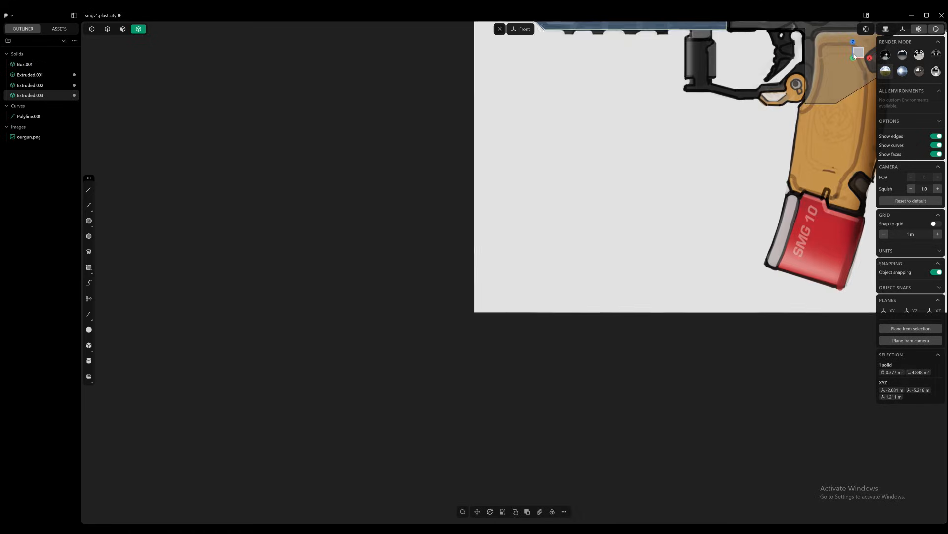
pyautogui.scroll(2, 382, 306)
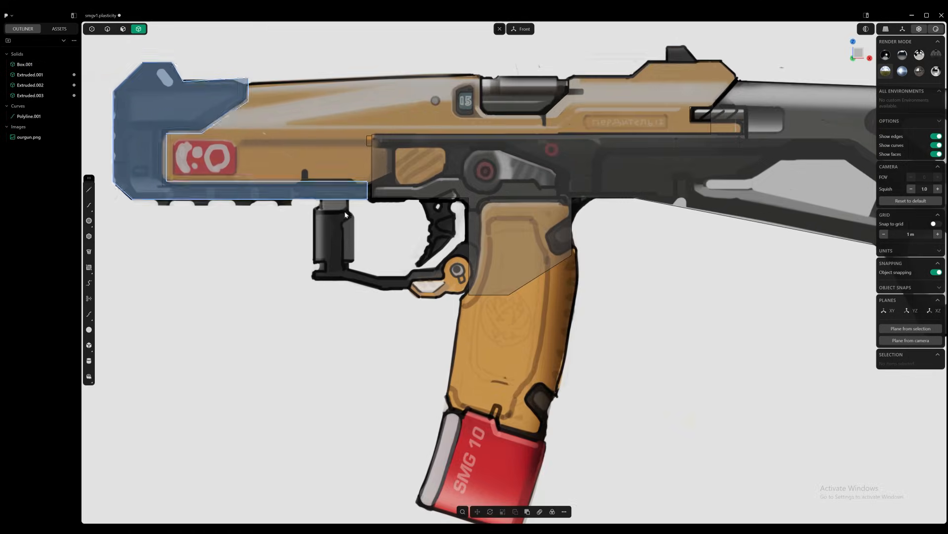
pyautogui.scroll(1, 327, 201)
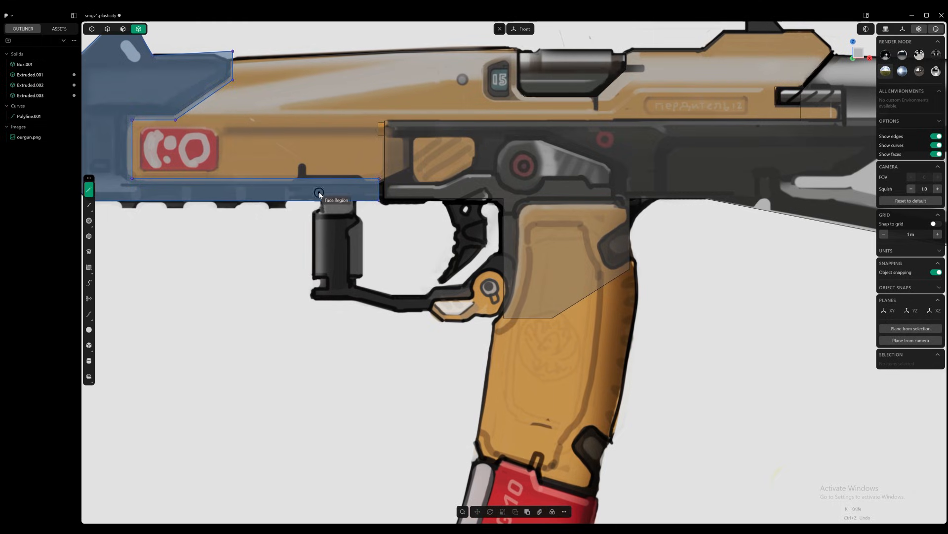
pyautogui.scroll(-3, 320, 196)
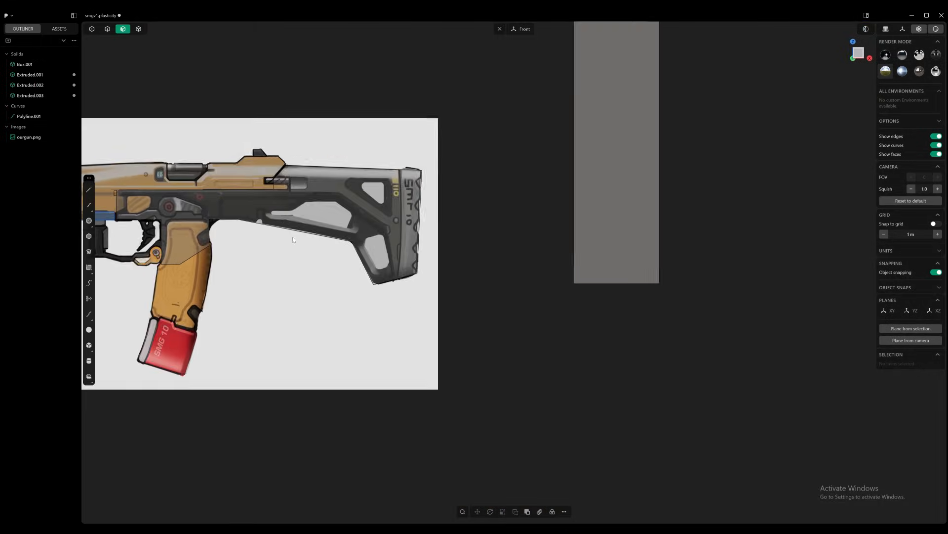
pyautogui.scroll(-3, 282, 241)
pyautogui.click(595, 194)
pyautogui.press('Escape')
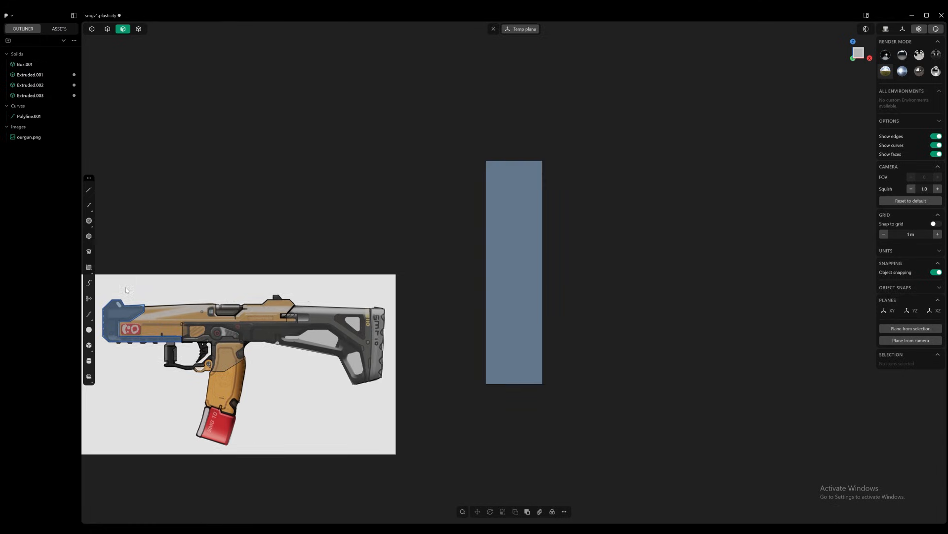
pyautogui.scroll(8, 494, 229)
pyautogui.scroll(3, 485, 230)
pyautogui.scroll(2, 458, 199)
# Start Polyline.002 down the foregrip front, along the guard bottom and up its rear corner.
pyautogui.press('l')
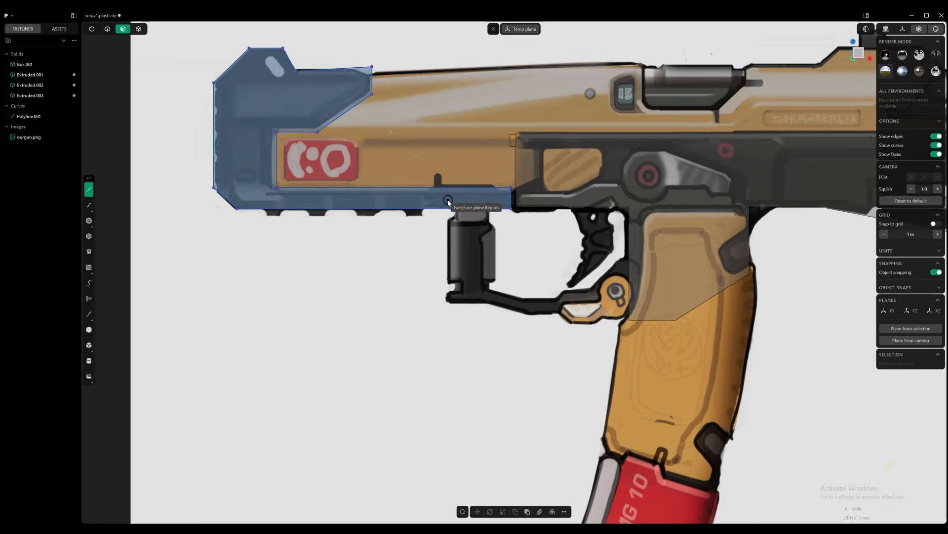
pyautogui.click(446, 200)
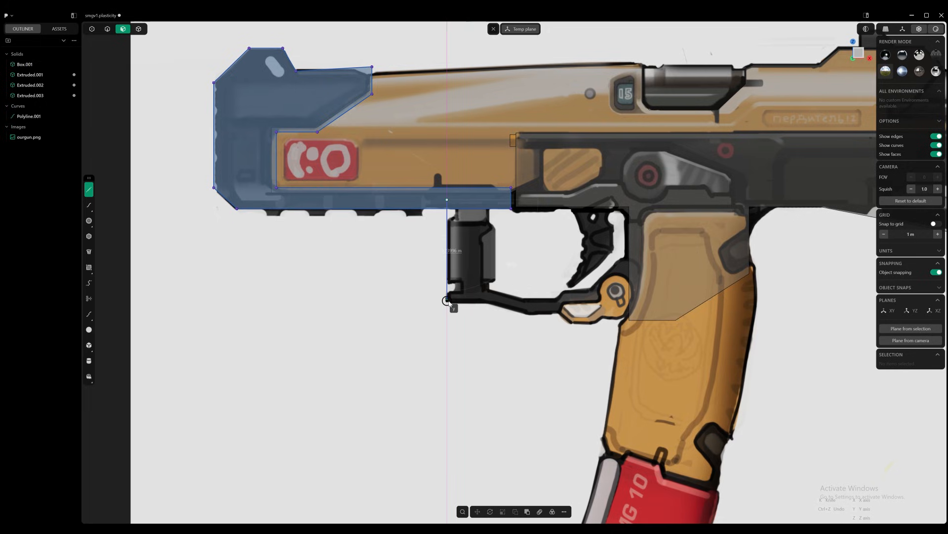
pyautogui.click(447, 302)
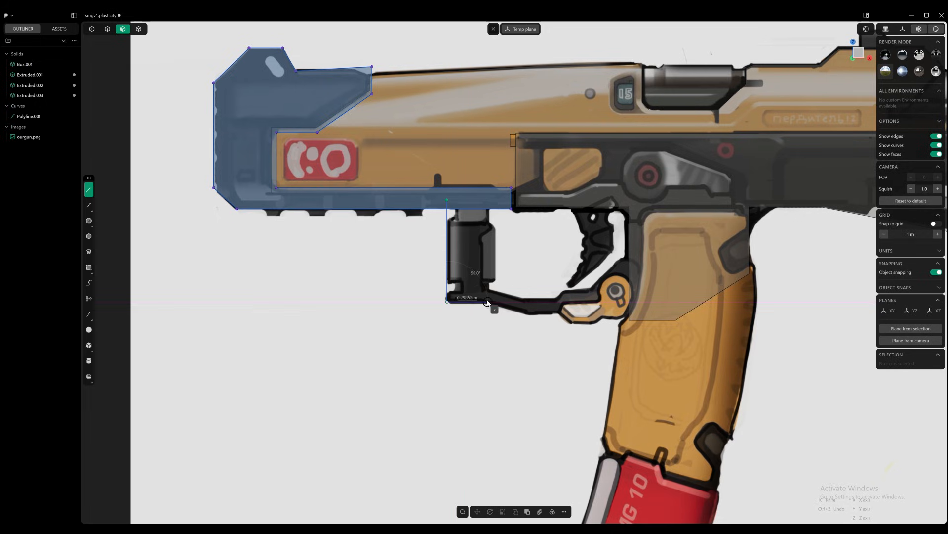
pyautogui.scroll(-3, 486, 301)
pyautogui.scroll(3, 345, 291)
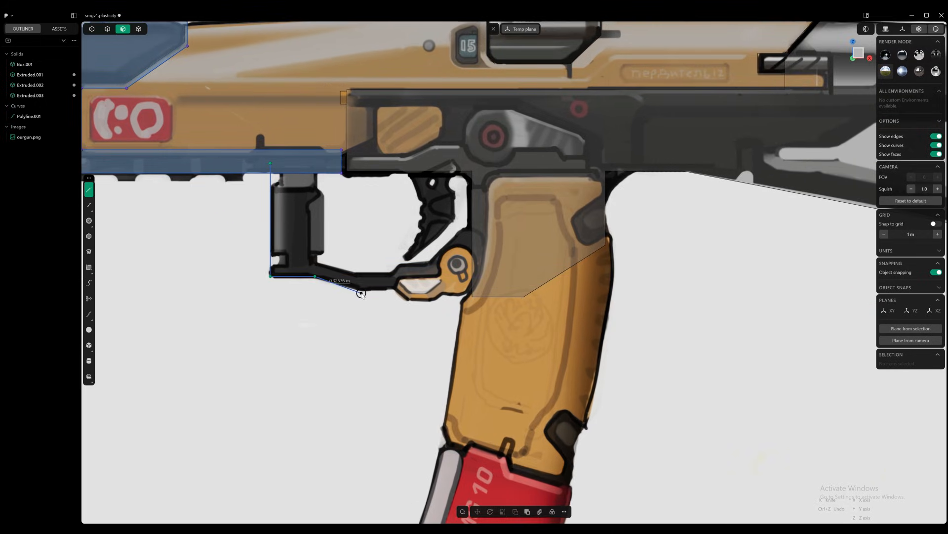
pyautogui.click(361, 291)
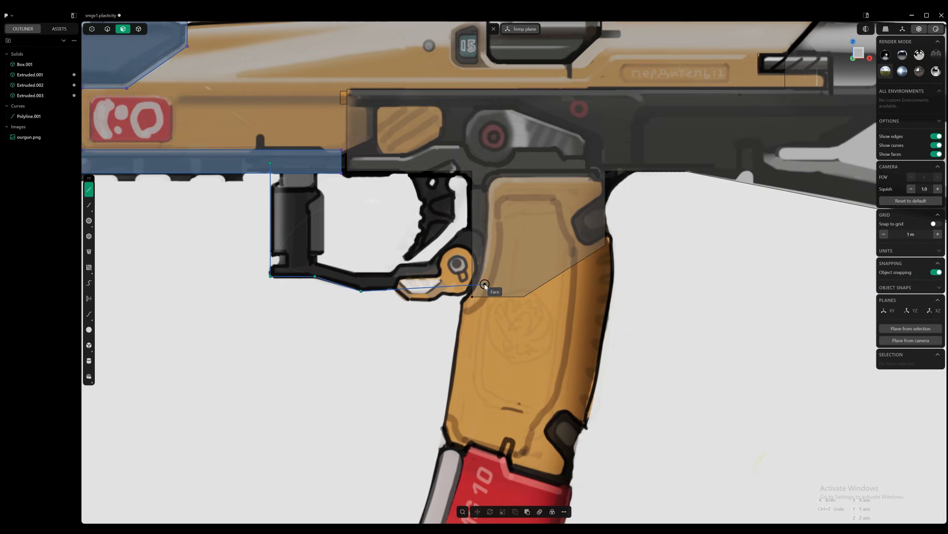
pyautogui.click(484, 285)
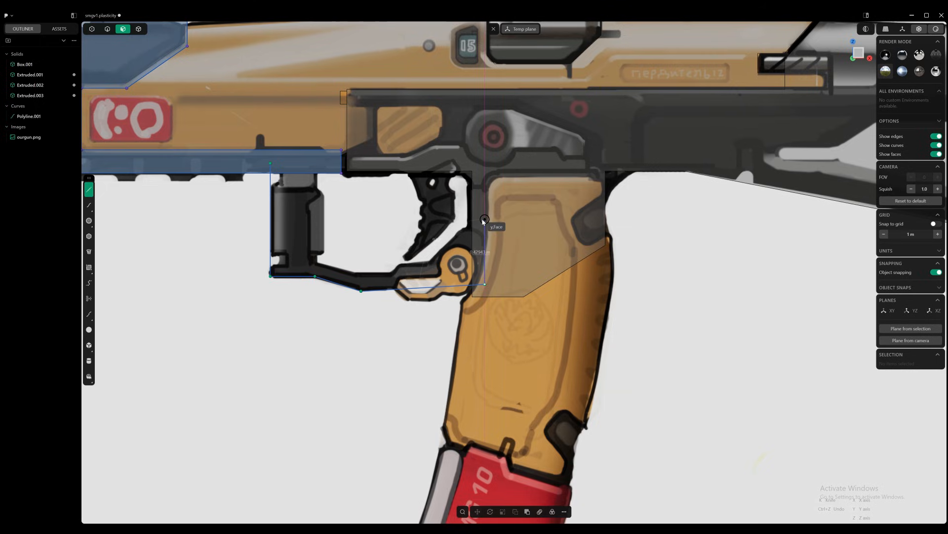
pyautogui.click(484, 208)
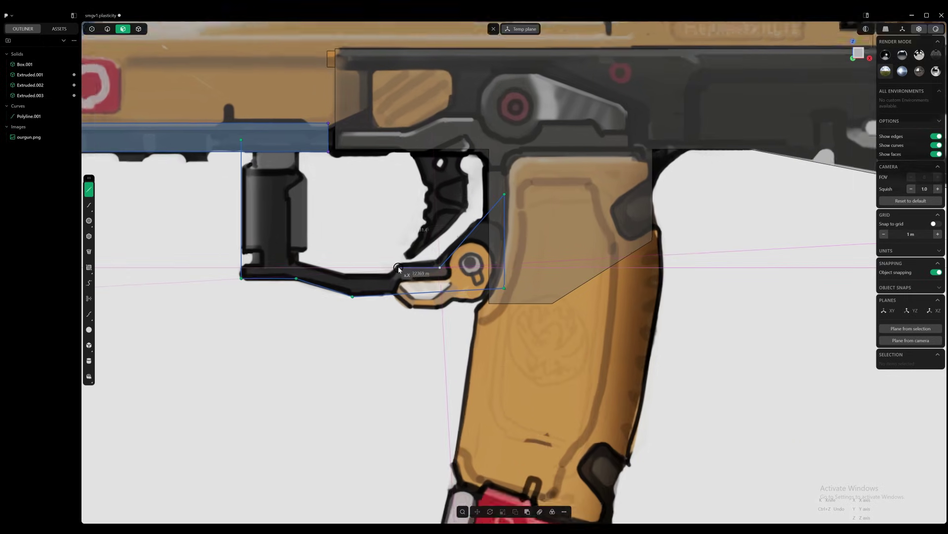
pyautogui.scroll(3, 400, 269)
# Trace the guard's inner edge and the foregrip's inner front, closing the outline into a region.
pyautogui.click(399, 269)
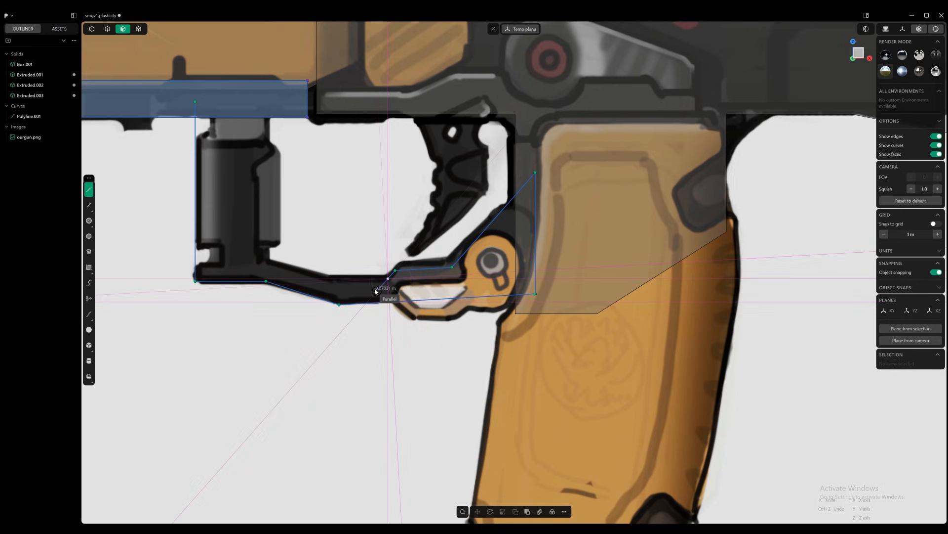
pyautogui.click(330, 279)
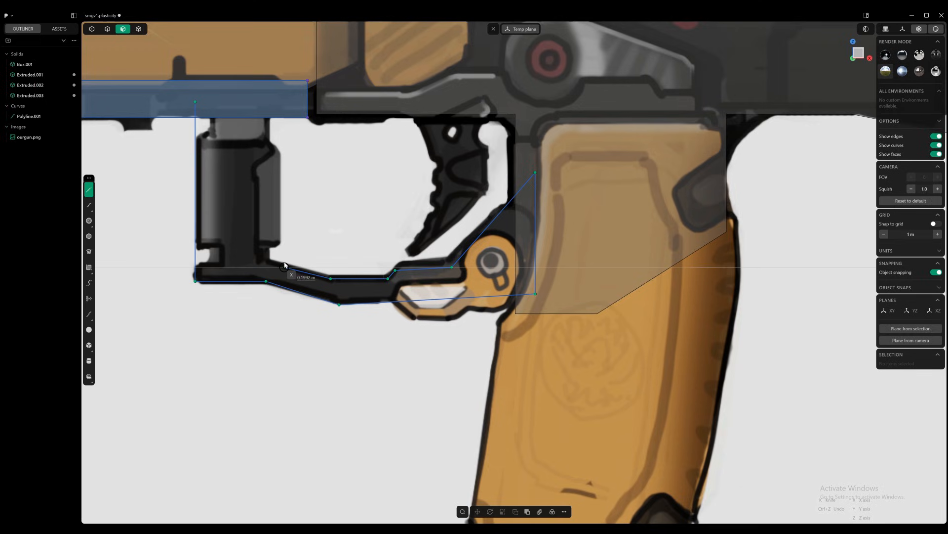
pyautogui.click(282, 261)
pyautogui.click(261, 99)
pyautogui.click(195, 102)
pyautogui.scroll(-5, 269, 163)
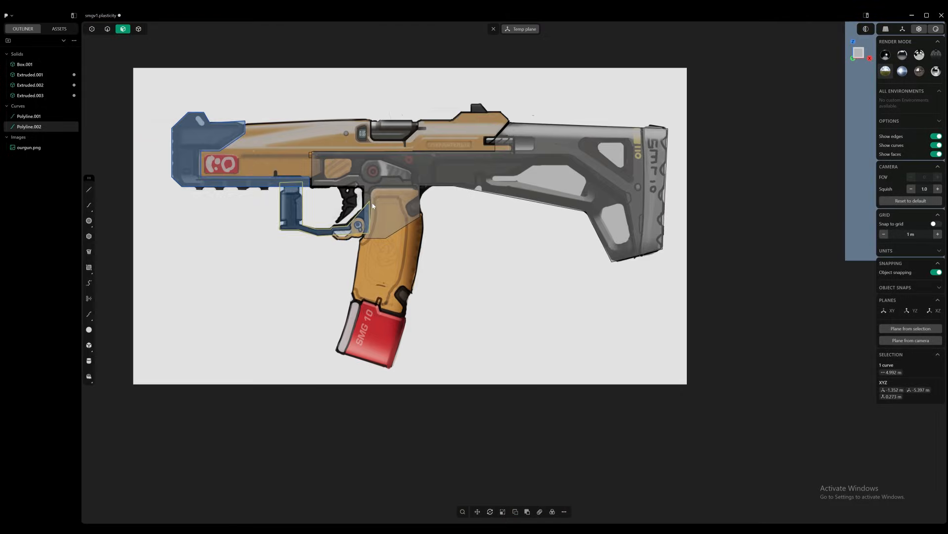
# Extrude the foregrip and trigger-guard region about 0.3 m into Extruded.004.
pyautogui.click(358, 236)
pyautogui.press('e')
pyautogui.moveTo(358, 236); pyautogui.dragTo(409, 248, button='middle')
pyautogui.scroll(2, 319, 215)
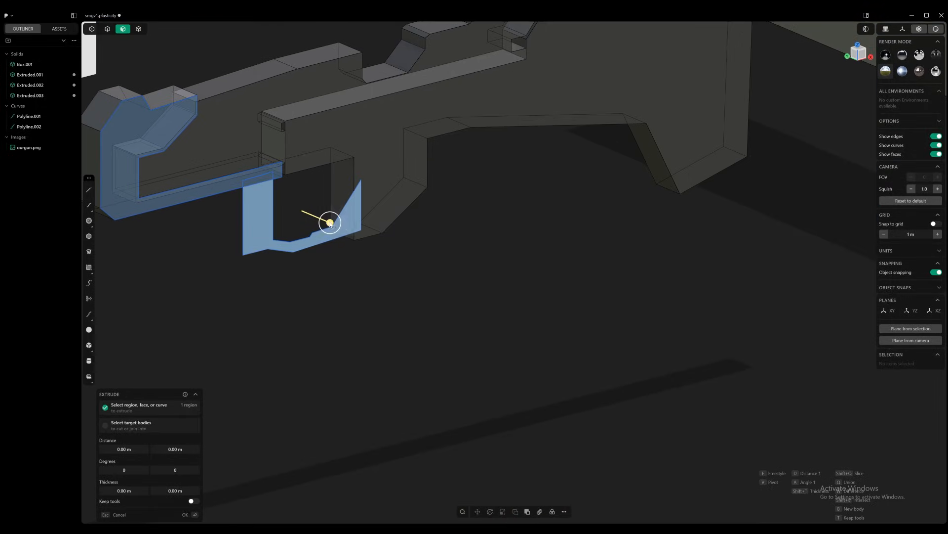
pyautogui.moveTo(308, 215); pyautogui.dragTo(324, 176)
pyautogui.click(324, 175)
# Return to the side view and bring the trigger area of the reference into view.
pyautogui.moveTo(324, 186)
pyautogui.mouseDown(button='middle')
pyautogui.moveTo(371, 185)
pyautogui.moveTo(364, 198)
pyautogui.moveTo(445, 245)
pyautogui.mouseUp(button='middle')
pyautogui.scroll(3, 404, 216)
pyautogui.click(419, 230)
pyautogui.scroll(3, 425, 326)
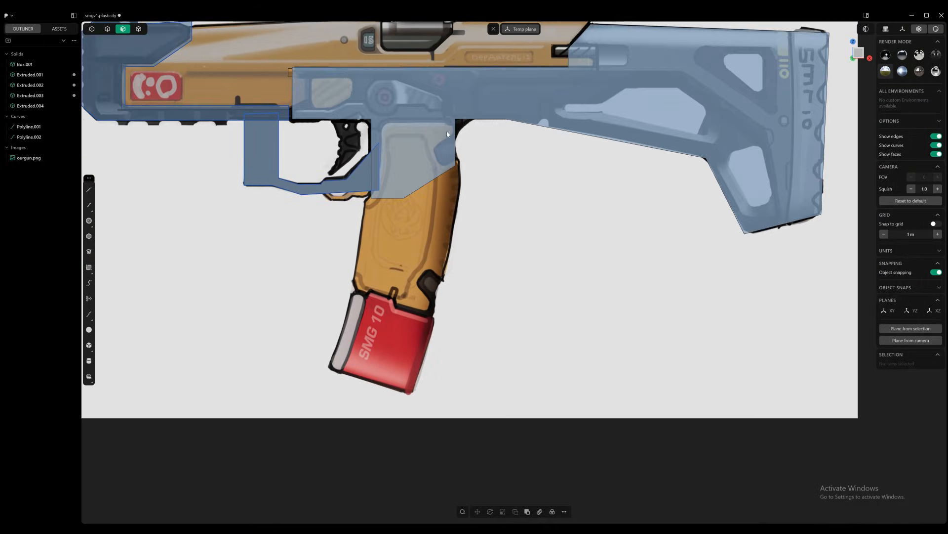
pyautogui.moveTo(445, 297)
pyautogui.mouseDown(button='middle')
pyautogui.moveTo(425, 326)
pyautogui.moveTo(393, 241)
pyautogui.mouseUp(button='middle')
pyautogui.scroll(-2, 424, 326)
pyautogui.scroll(3, 393, 270)
pyautogui.scroll(3, 393, 241)
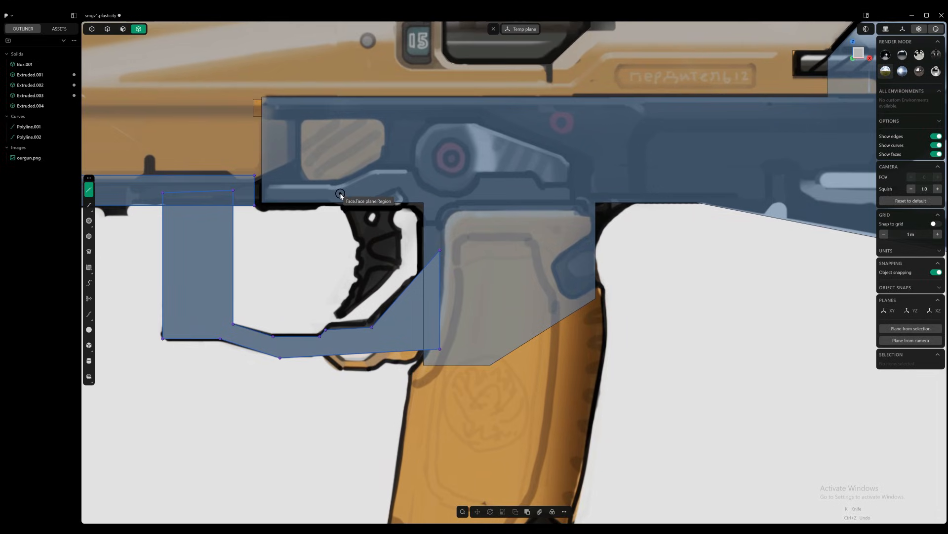
# Trace the trigger over the reference as the closed curve Polyline.003.
pyautogui.click(339, 195)
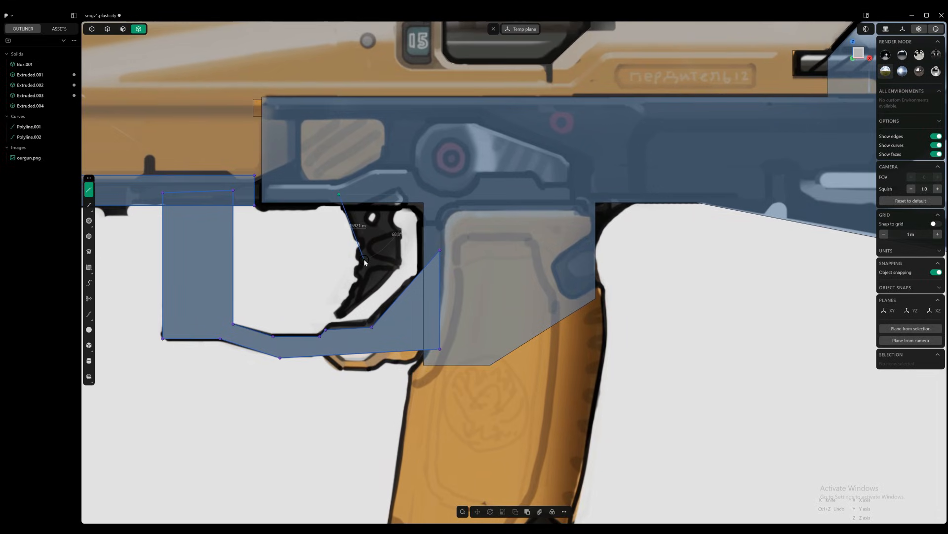
pyautogui.click(364, 259)
pyautogui.click(403, 230)
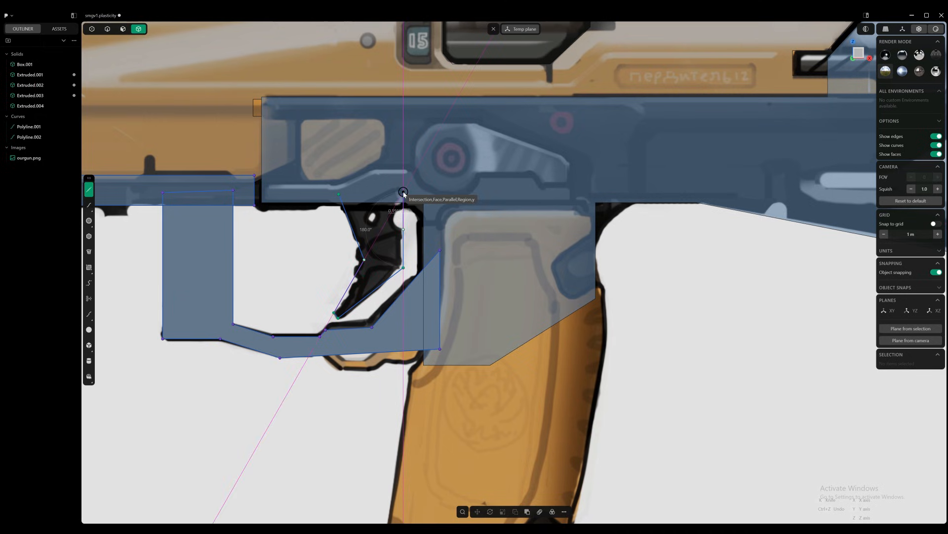
pyautogui.click(403, 193)
pyautogui.press('Return')
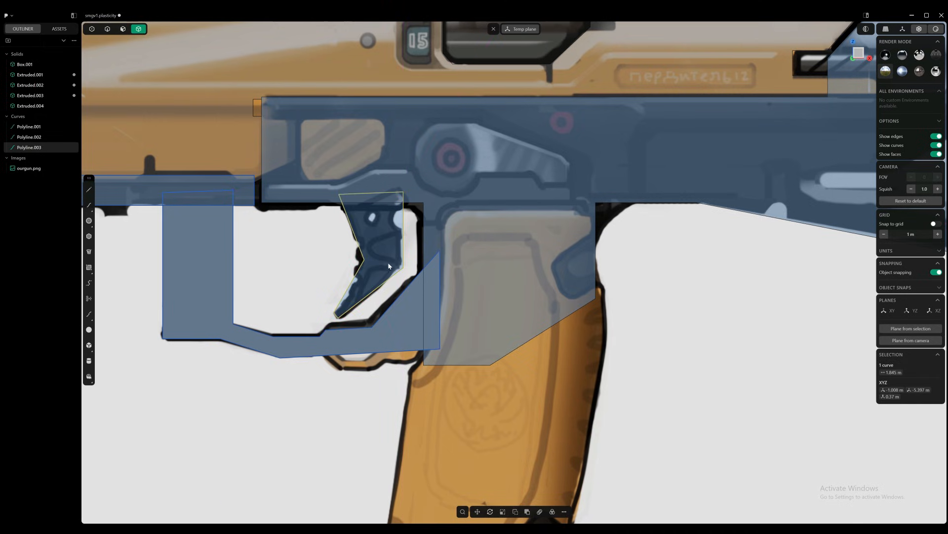
# Fillet the trigger's lower-tip corner into a smooth curve.
pyautogui.click(364, 261)
pyautogui.press('f')
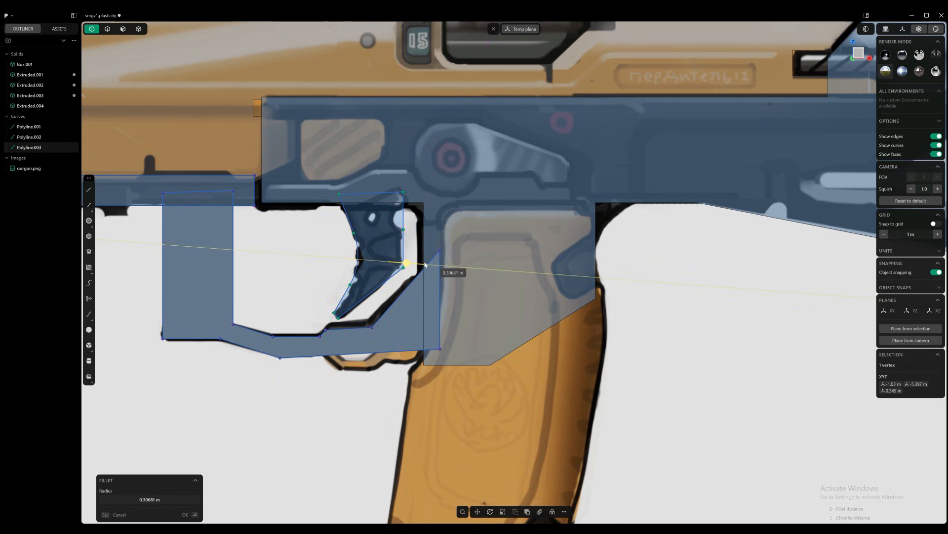
pyautogui.click(439, 260)
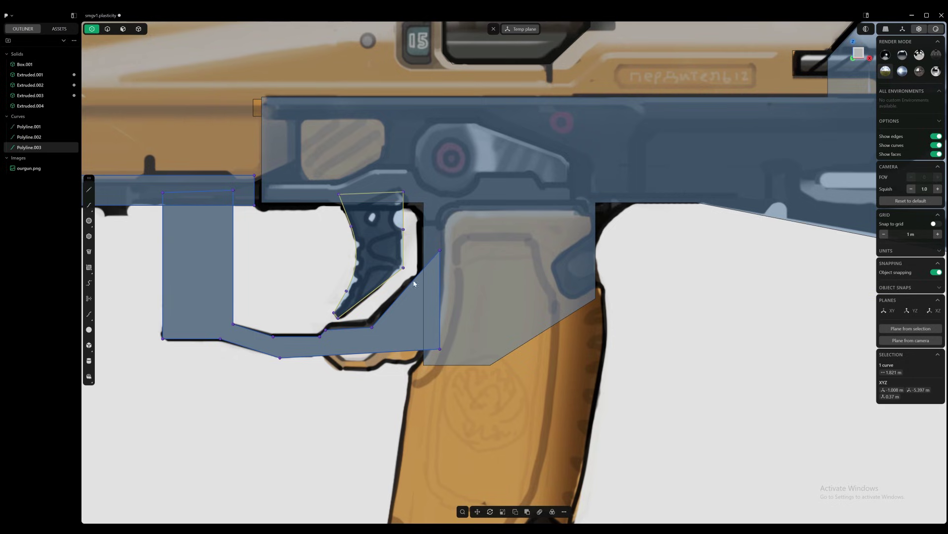
# Extrude the trigger region, discard it, and re-extrude it at a thinner depth as Extruded.005.
pyautogui.click(385, 244)
pyautogui.press('e')
pyautogui.moveTo(391, 274); pyautogui.dragTo(239, 196)
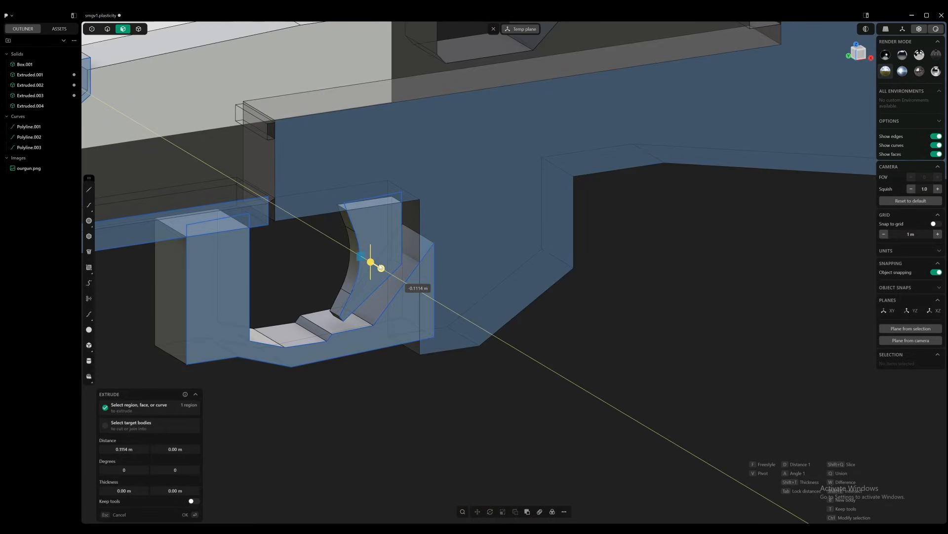
pyautogui.click(239, 196)
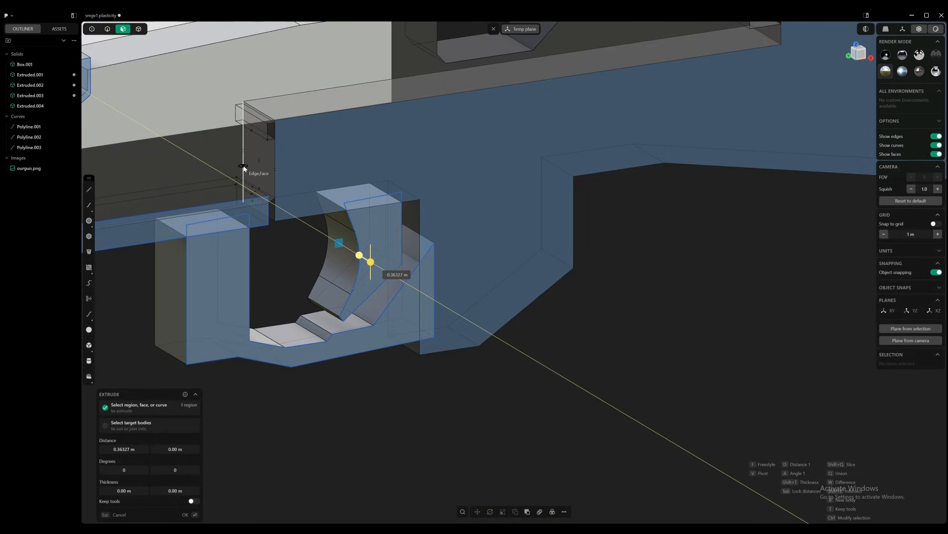
pyautogui.press('Delete')
pyautogui.click(379, 229)
pyautogui.press('e')
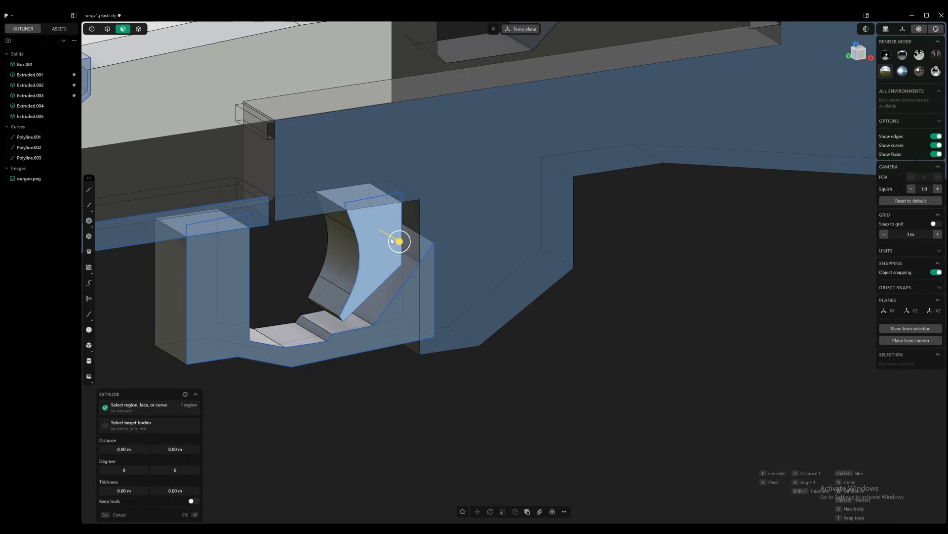
pyautogui.moveTo(378, 229); pyautogui.dragTo(384, 241)
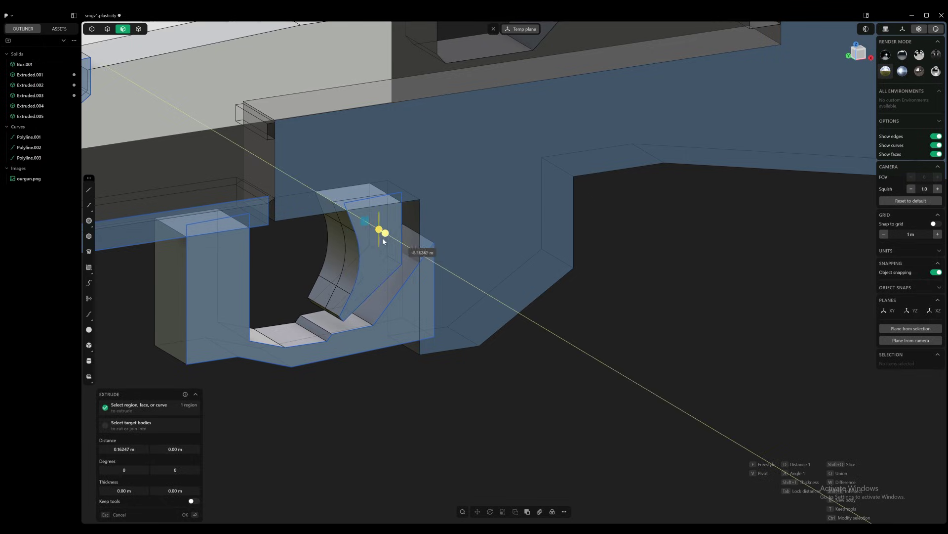
pyautogui.click(384, 289)
# Delete the extra curved trigger solid and all leftover sketch curves, then clear the temporary plane.
pyautogui.click(367, 266)
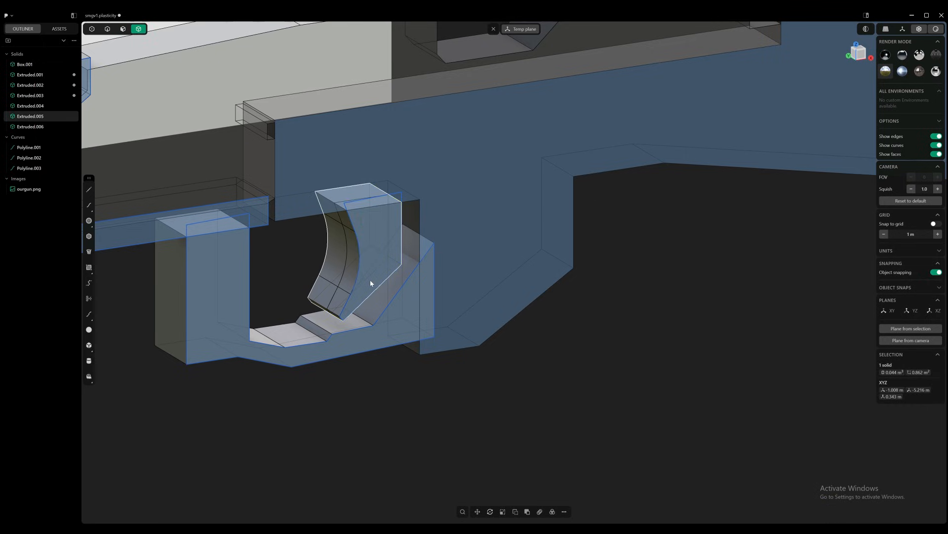
pyautogui.press('Delete')
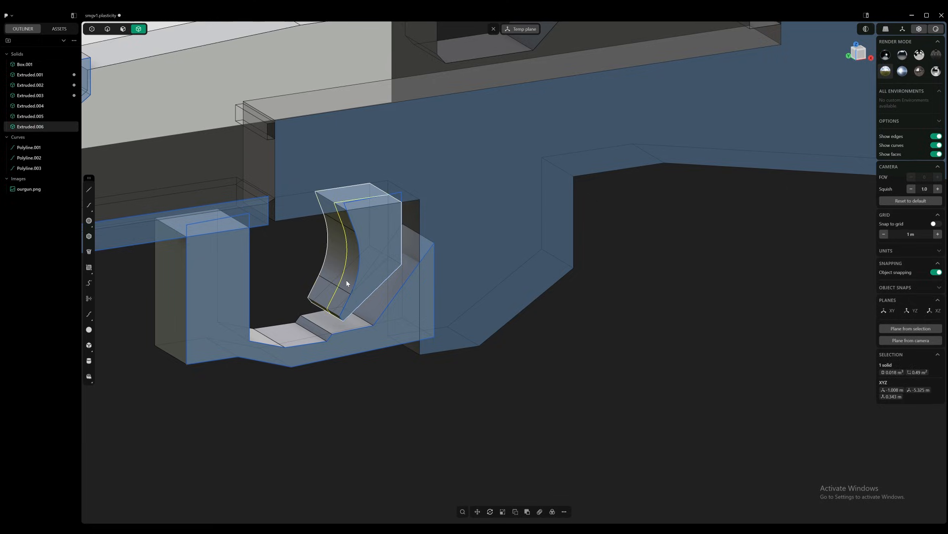
pyautogui.click(28, 158)
pyautogui.press('Delete')
pyautogui.click(28, 136)
pyautogui.press('Delete')
pyautogui.click(495, 29)
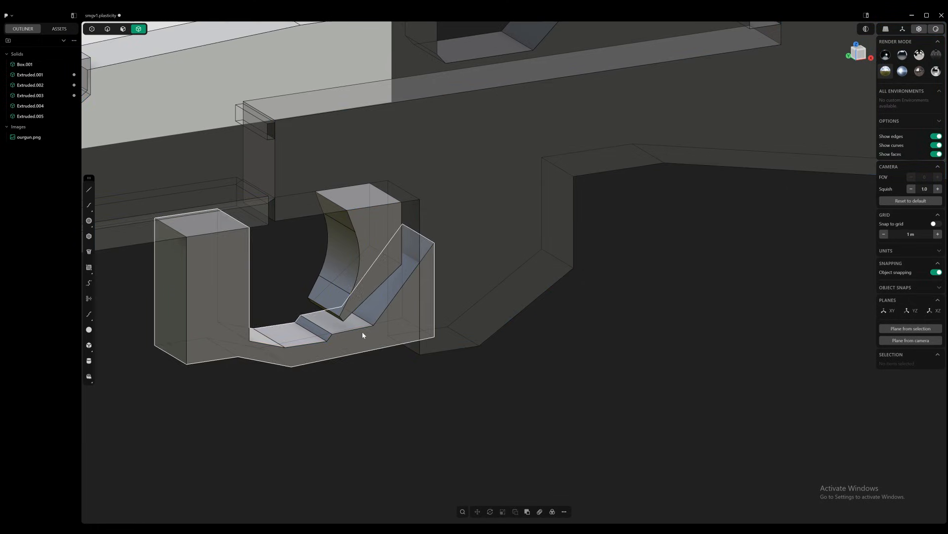
# Push a face of the trigger inward to thin it and check it from the side view.
pyautogui.click(367, 267)
pyautogui.moveTo(367, 268); pyautogui.dragTo(364, 268)
pyautogui.click(364, 269)
pyautogui.click(363, 222)
pyautogui.moveTo(363, 223)
pyautogui.mouseDown(button='middle')
pyautogui.moveTo(353, 247)
pyautogui.moveTo(426, 262)
pyautogui.mouseUp(button='middle')
pyautogui.press('space')
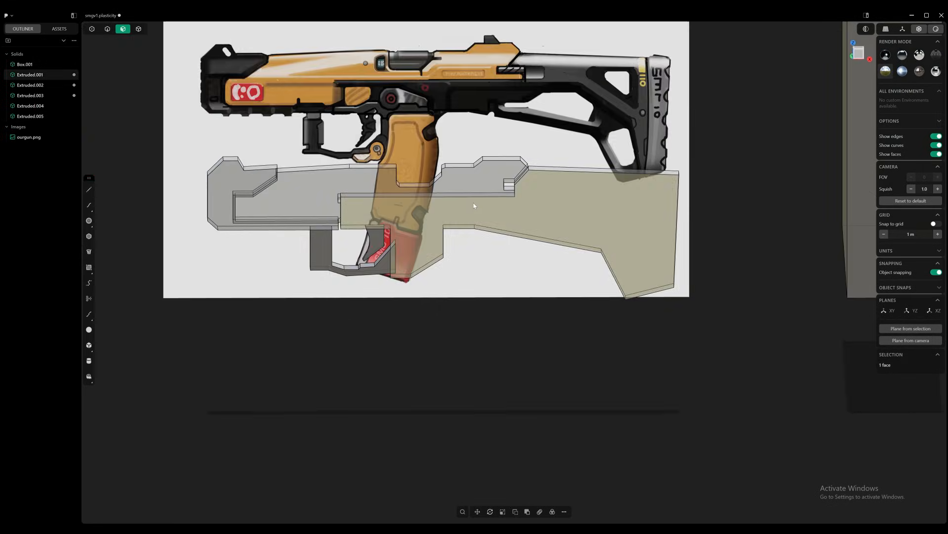
pyautogui.click(444, 288)
pyautogui.scroll(8, 415, 274)
pyautogui.scroll(4, 371, 223)
# Lower the opacity of both trigger-guard solids so the reference shows through.
pyautogui.click(222, 193)
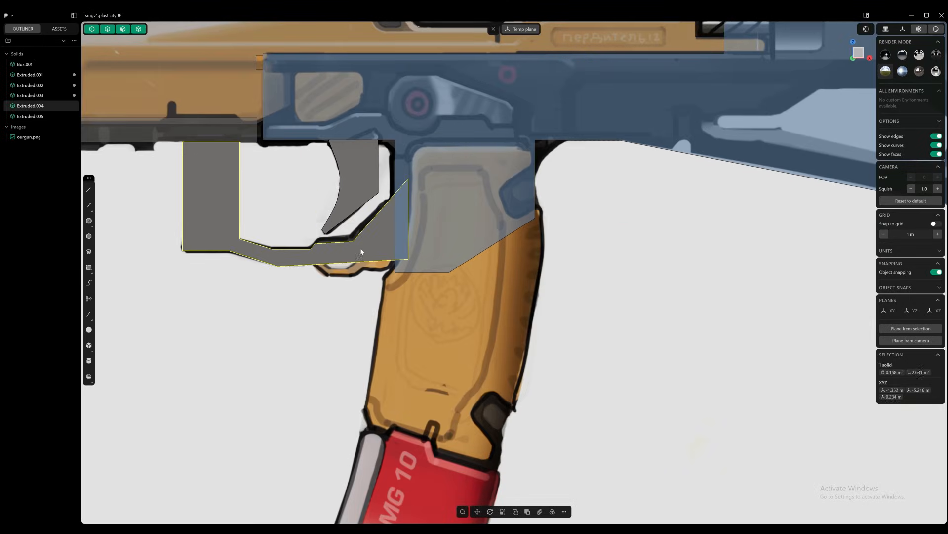
pyautogui.keyDown('shift'); pyautogui.click(345, 166); pyautogui.keyUp('shift')
pyautogui.hotkey('shift', 'm')
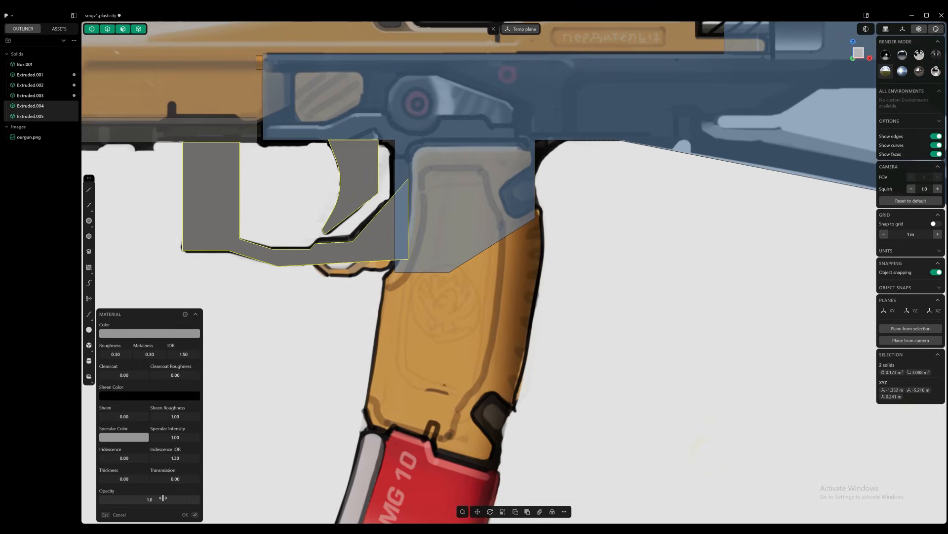
pyautogui.moveTo(171, 498); pyautogui.dragTo(134, 498)
pyautogui.click(194, 514)
pyautogui.moveTo(461, 144); pyautogui.dragTo(479, 166, button='middle')
pyautogui.scroll(3, 445, 222)
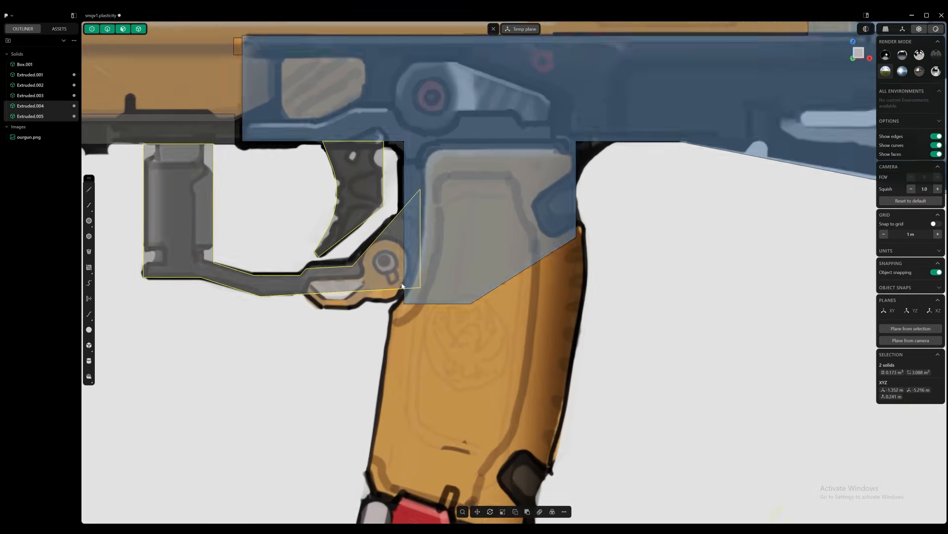
pyautogui.moveTo(445, 223); pyautogui.dragTo(396, 266, button='middle')
# Add a short cylinder, Cylinder.001, centred on the trigger pivot.
pyautogui.press('c')
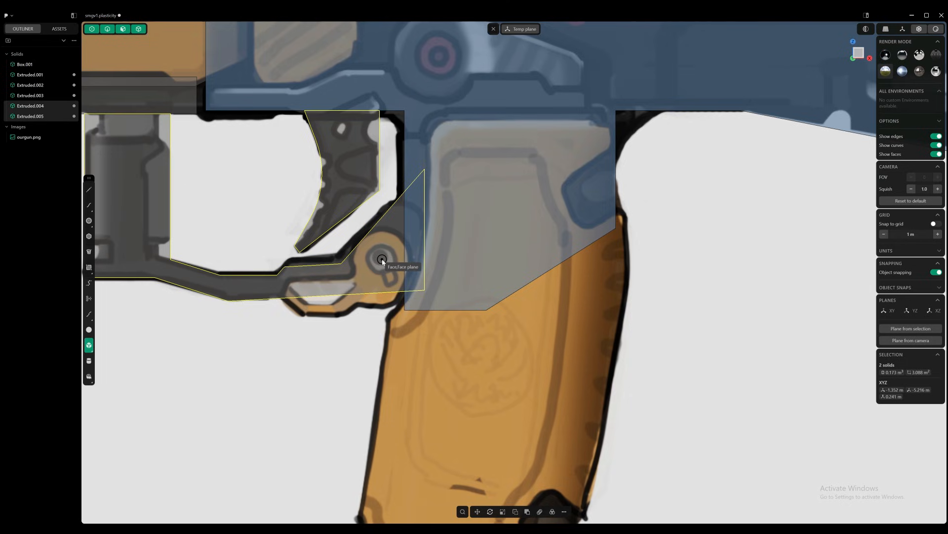
pyautogui.press('c')
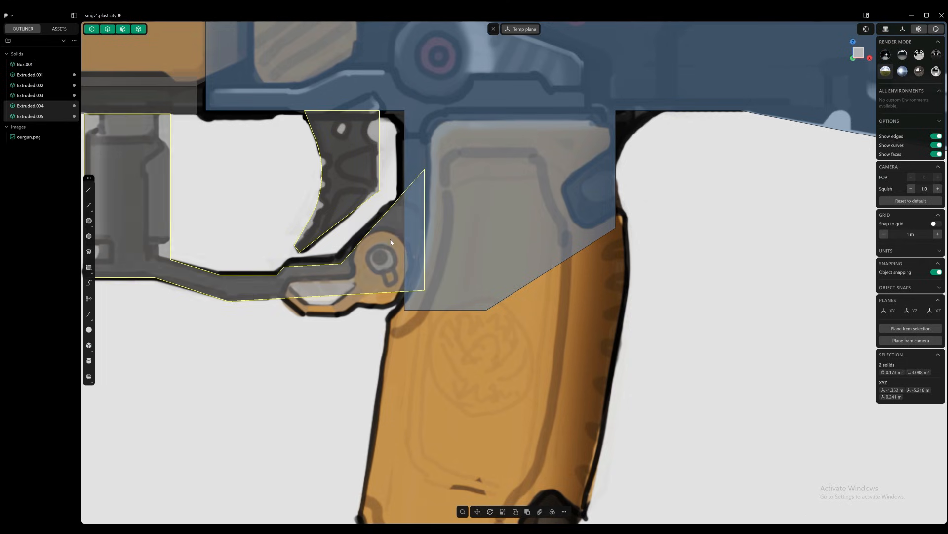
pyautogui.click(383, 261)
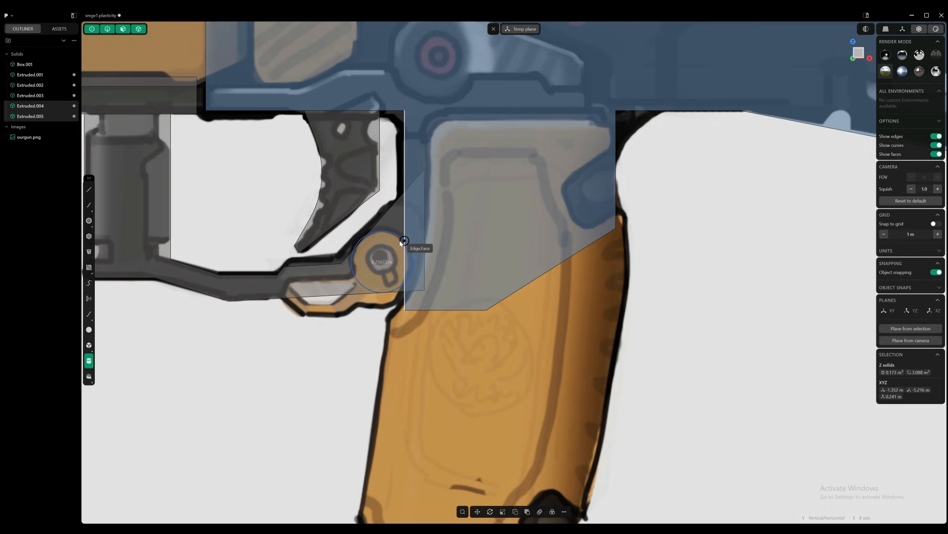
pyautogui.click(404, 243)
pyautogui.moveTo(403, 252); pyautogui.dragTo(426, 269, button='middle')
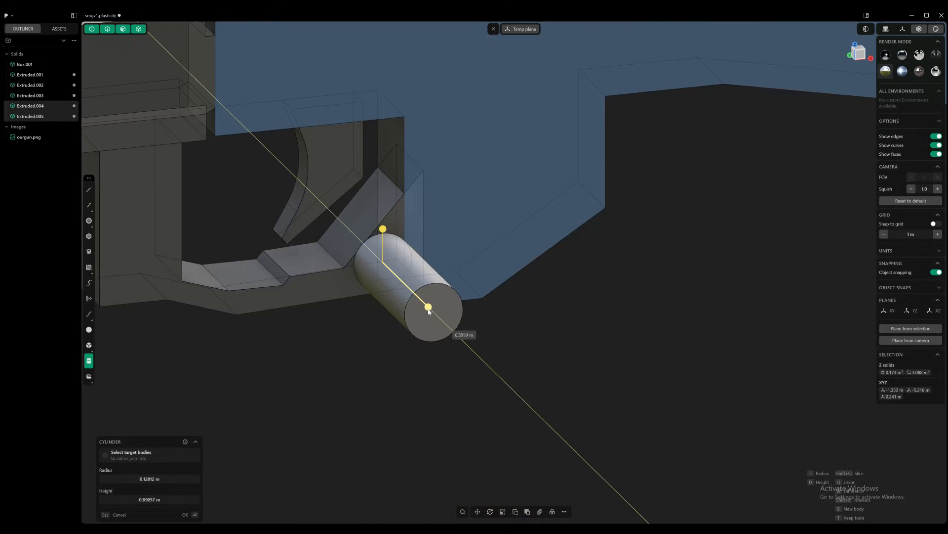
pyautogui.click(399, 273)
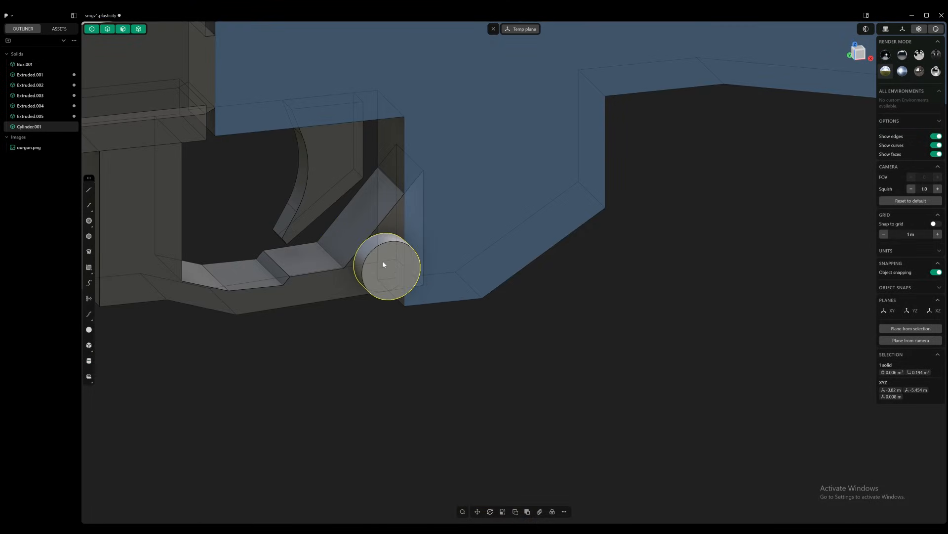
# Snap to the front view over the grip area; a first line is started and cancelled.
pyautogui.moveTo(400, 250); pyautogui.dragTo(527, 19, button='middle')
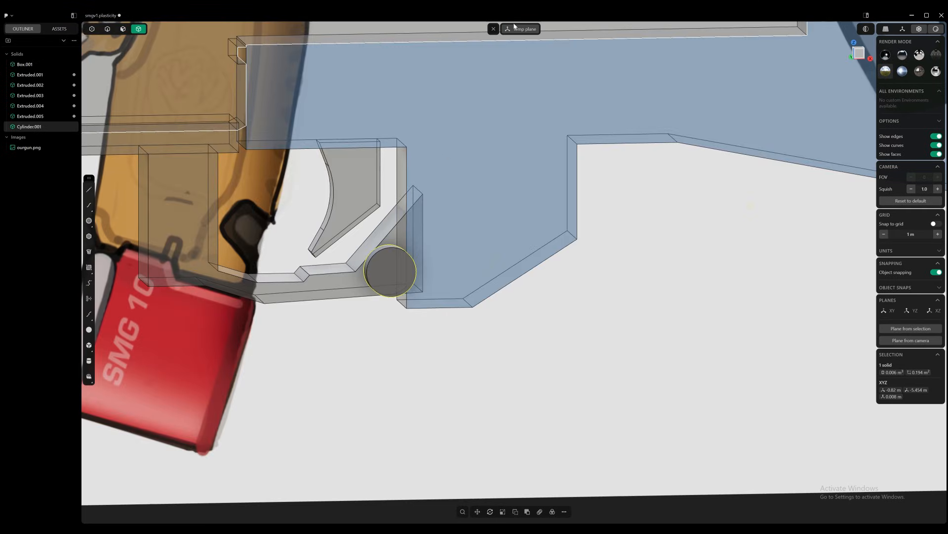
pyautogui.click(863, 55)
pyautogui.scroll(3, 415, 260)
pyautogui.scroll(2, 416, 285)
pyautogui.scroll(2, 437, 275)
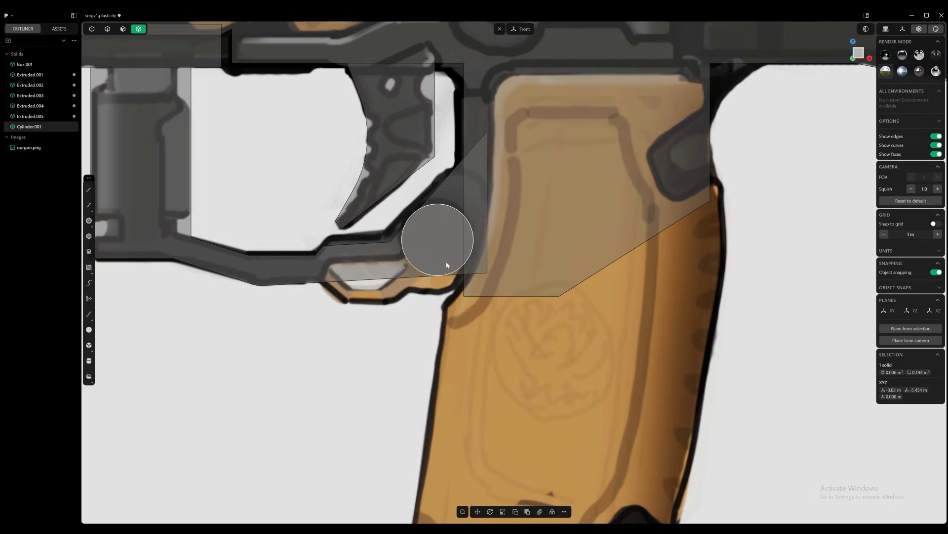
pyautogui.moveTo(440, 235); pyautogui.dragTo(403, 212, button='middle')
pyautogui.press('c')
pyautogui.click(436, 220)
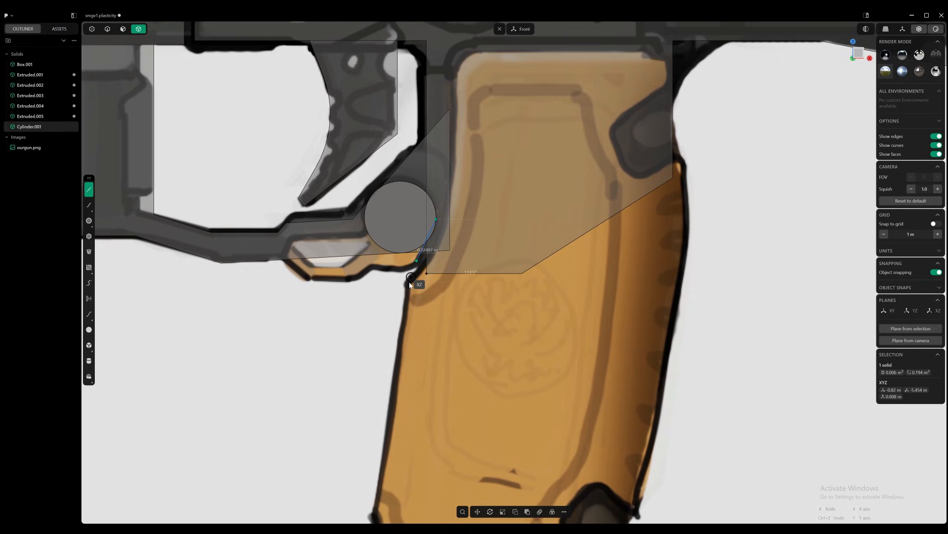
pyautogui.press('Escape')
# Draw a polyline from the cylinder edge around the small guard block's lower edge, rear and face.
pyautogui.press('c')
pyautogui.click(435, 227)
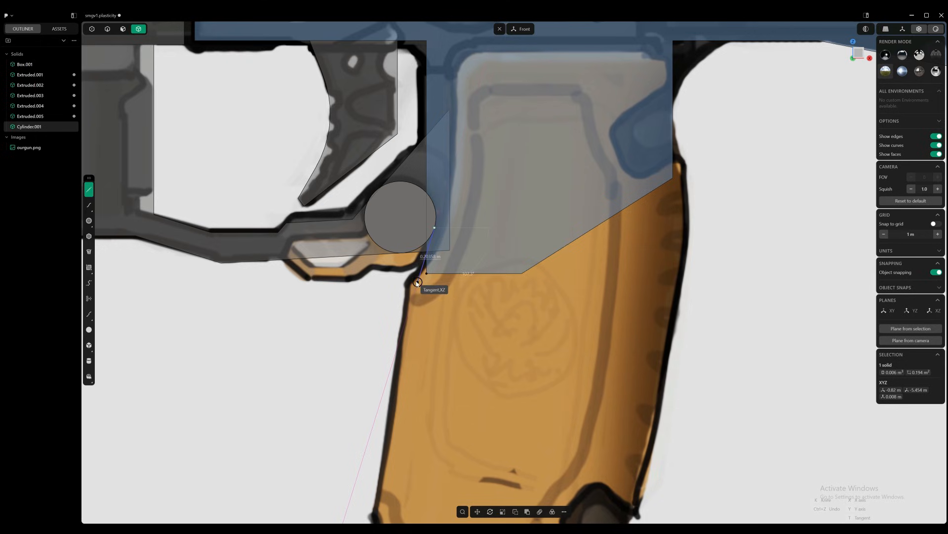
pyautogui.click(422, 268)
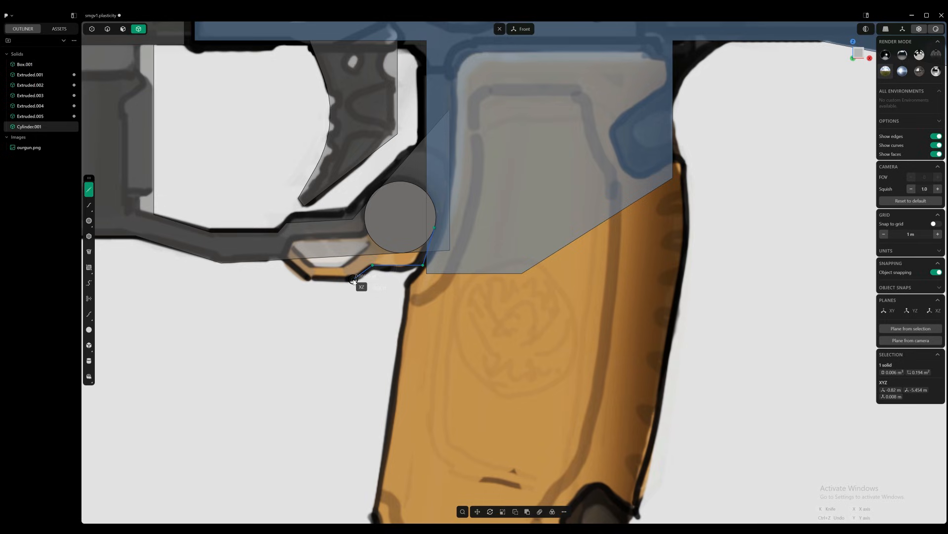
pyautogui.click(356, 281)
pyautogui.click(300, 279)
pyautogui.click(292, 236)
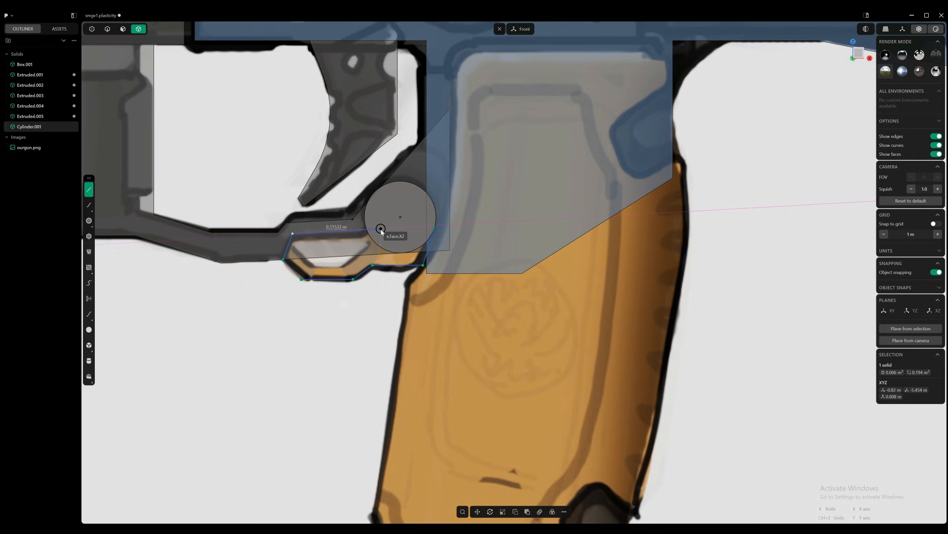
pyautogui.click(381, 229)
pyautogui.click(434, 231)
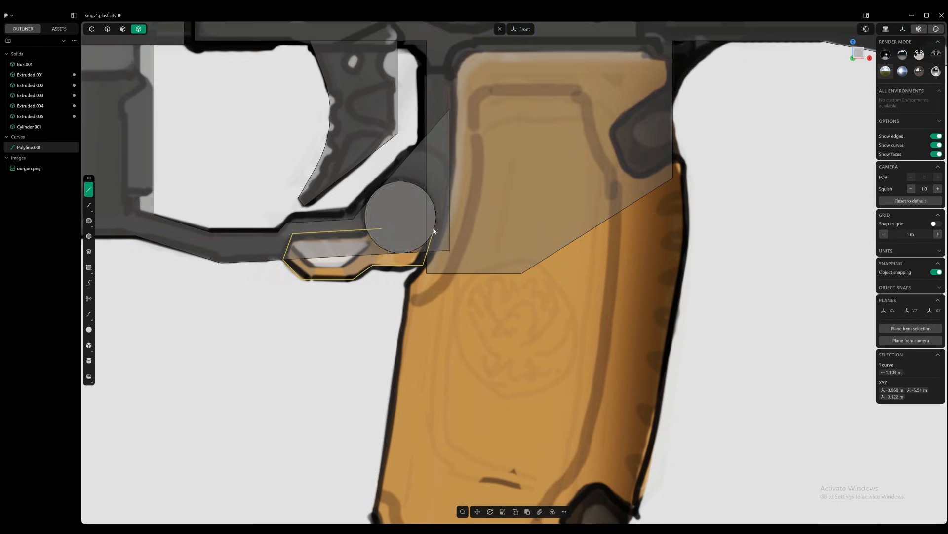
pyautogui.press('Return')
# Close the open end with a line and join everything into one closed curve.
pyautogui.click(433, 231)
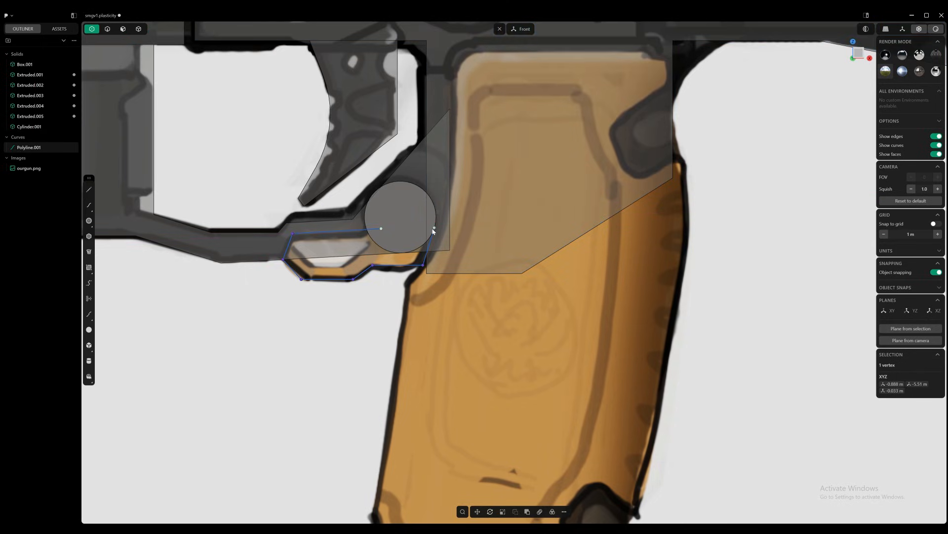
pyautogui.press('l')
pyautogui.click(435, 229)
pyautogui.click(382, 230)
pyautogui.press('j')
# Extrude the enclosed region to the guard's thickness as Extruded.006.
pyautogui.click(379, 229)
pyautogui.press('e')
pyautogui.moveTo(406, 290); pyautogui.dragTo(370, 282, button='middle')
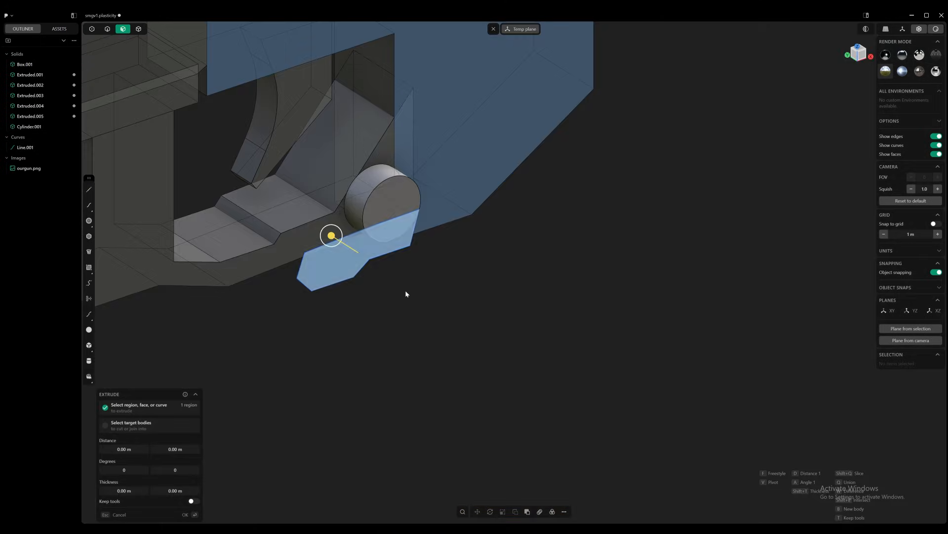
pyautogui.moveTo(331, 235); pyautogui.dragTo(308, 222)
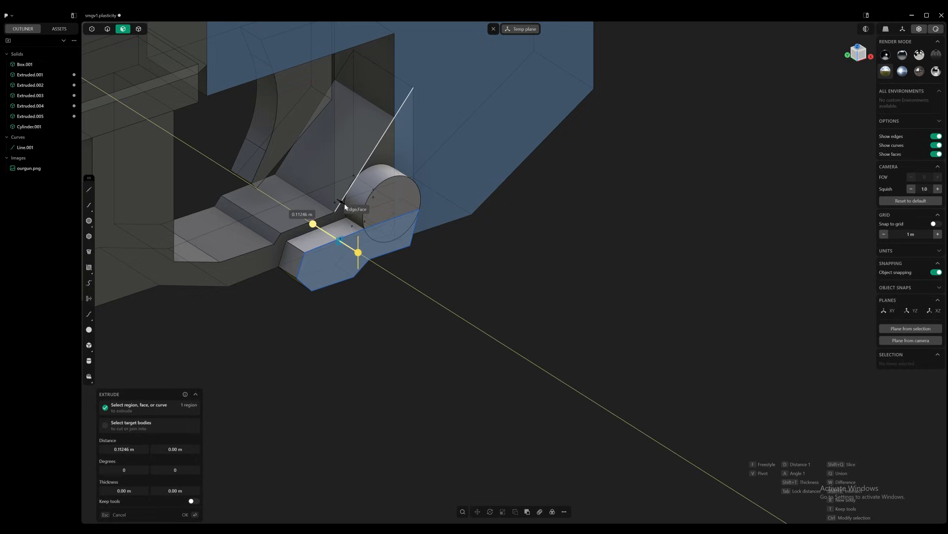
pyautogui.press('Return')
# Abandon fillet attempts on the cylinder and block edges, select both solids and clear the construction plane.
pyautogui.click(376, 233)
pyautogui.press('f')
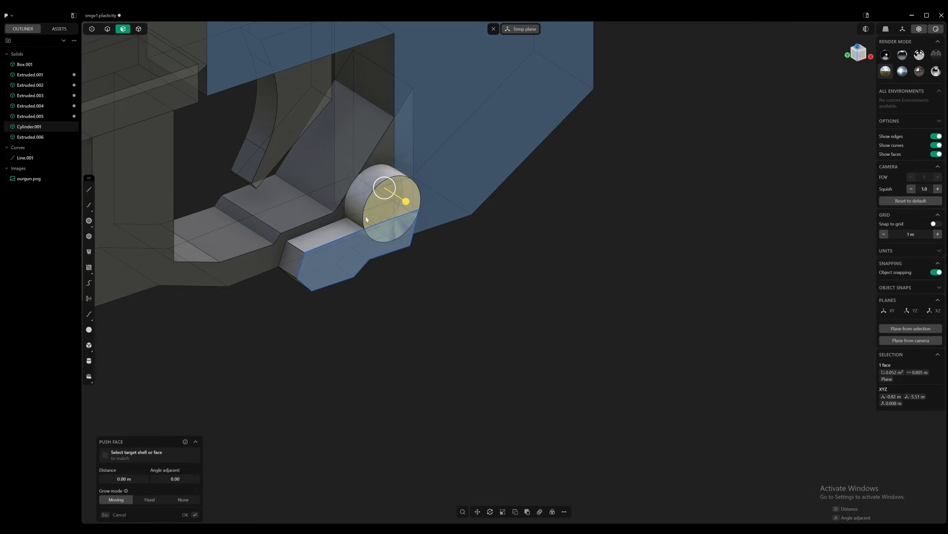
pyautogui.press('Escape')
pyautogui.click(344, 245)
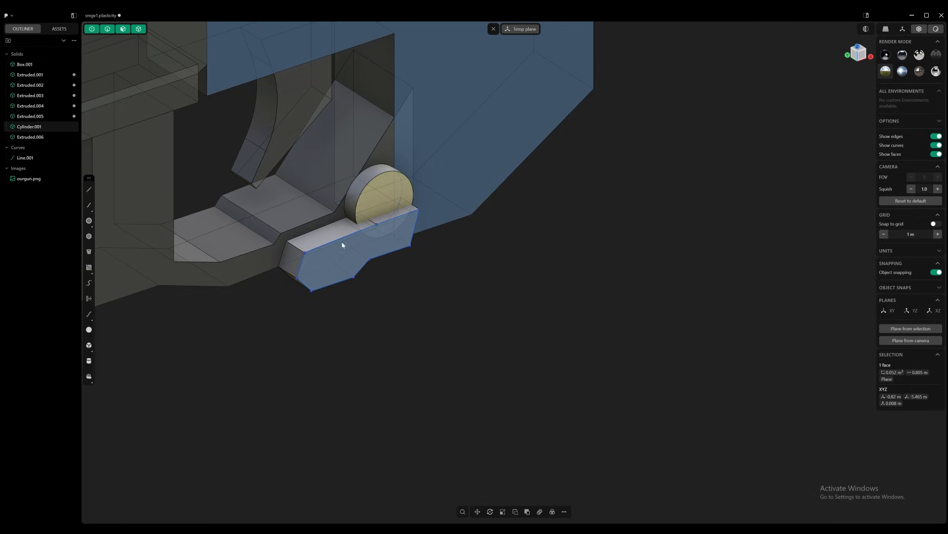
pyautogui.click(369, 200)
pyautogui.press('b')
pyautogui.press('Escape')
pyautogui.click(354, 213)
pyautogui.keyDown('shift'); pyautogui.click(326, 255); pyautogui.keyUp('shift')
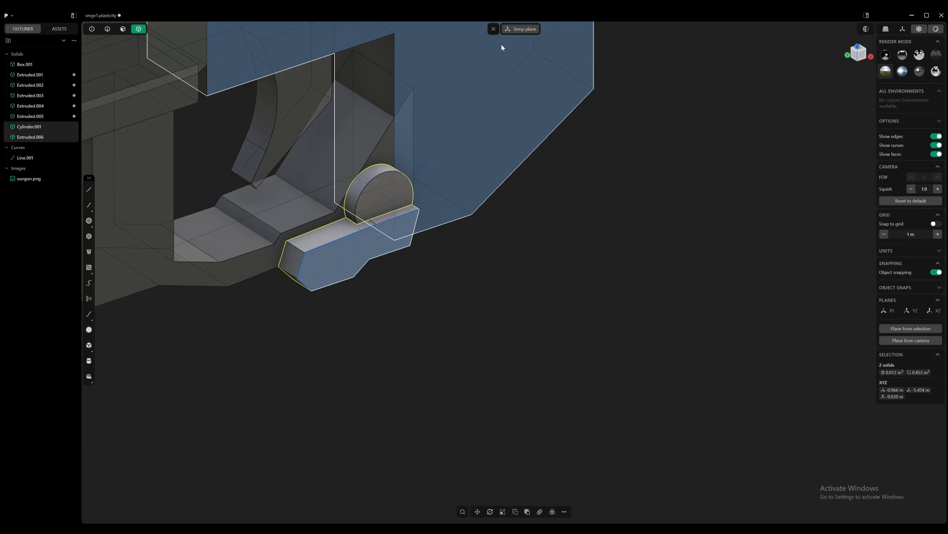
pyautogui.click(494, 30)
# Draw Box.002 at the ejection port from the side reference view and raise it to height.
pyautogui.click(471, 93)
pyautogui.press('1')
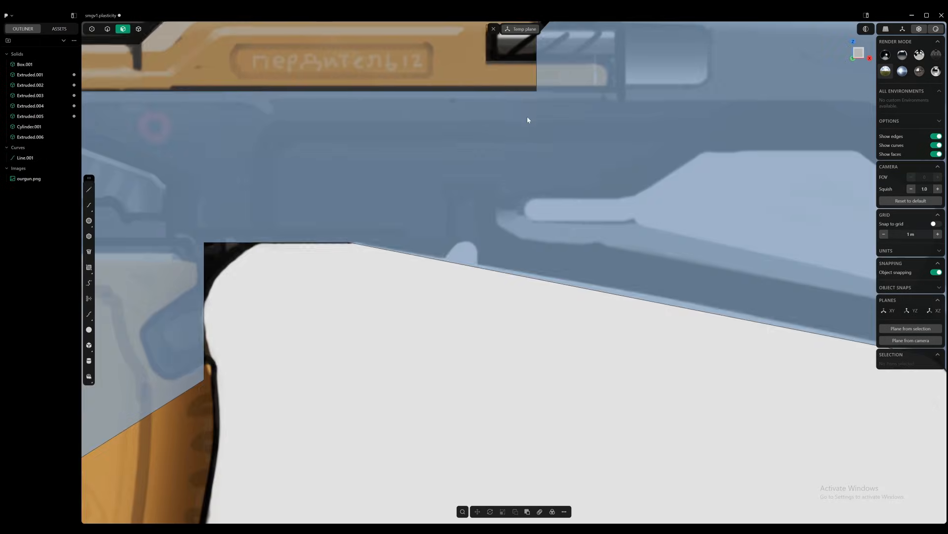
pyautogui.scroll(-3, 465, 377)
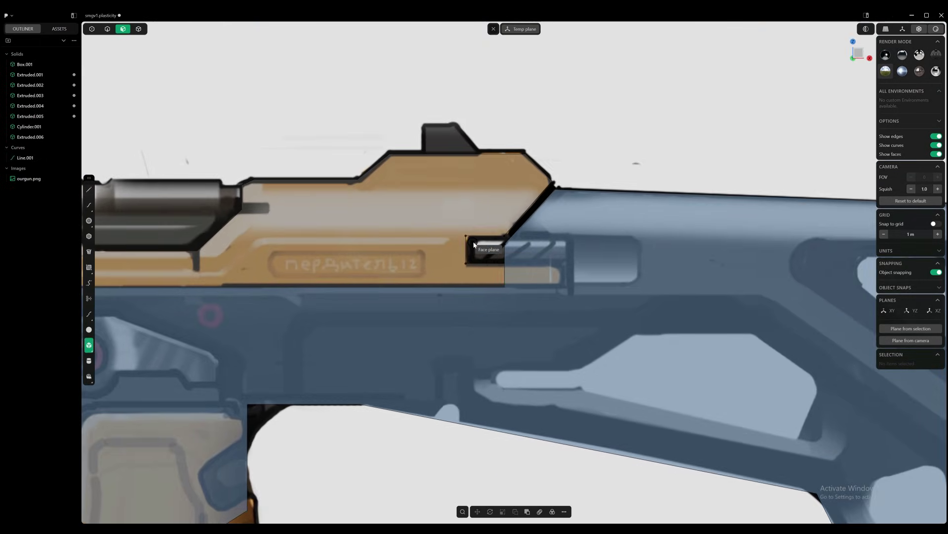
pyautogui.scroll(3, 470, 245)
pyautogui.moveTo(468, 237); pyautogui.dragTo(625, 276)
pyautogui.click(625, 276)
pyautogui.moveTo(624, 276); pyautogui.dragTo(667, 322, button='middle')
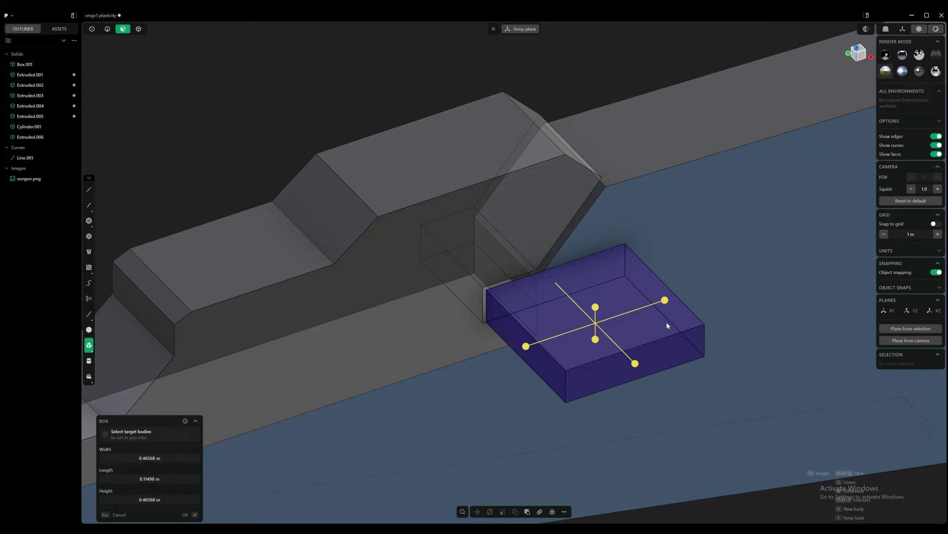
pyautogui.click(644, 364)
pyautogui.click(560, 306)
# Draw Box.003 as a flat plate on the receiver side, adjusting its thickness before committing.
pyautogui.moveTo(526, 314); pyautogui.dragTo(480, 38, button='middle')
pyautogui.scroll(-3, 479, 148)
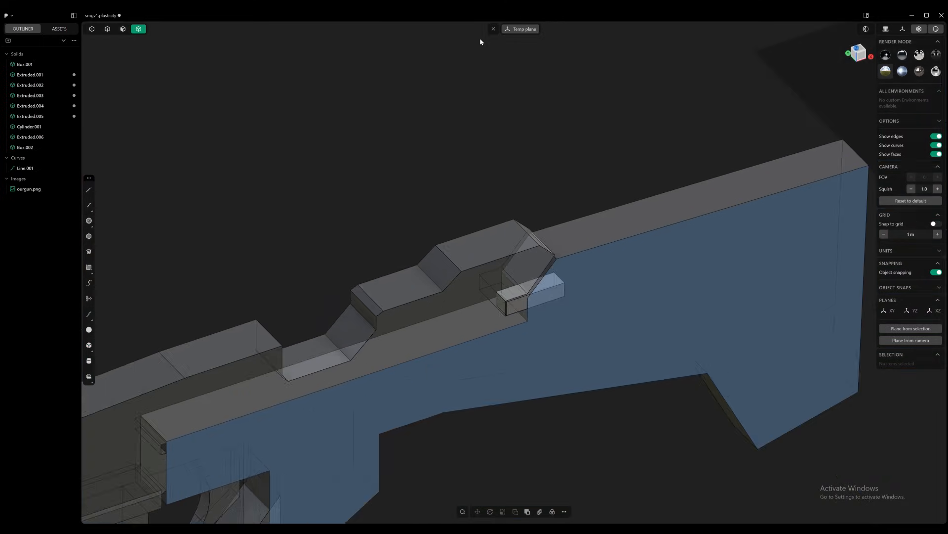
pyautogui.click(494, 29)
pyautogui.moveTo(519, 344); pyautogui.dragTo(532, 290, button='middle')
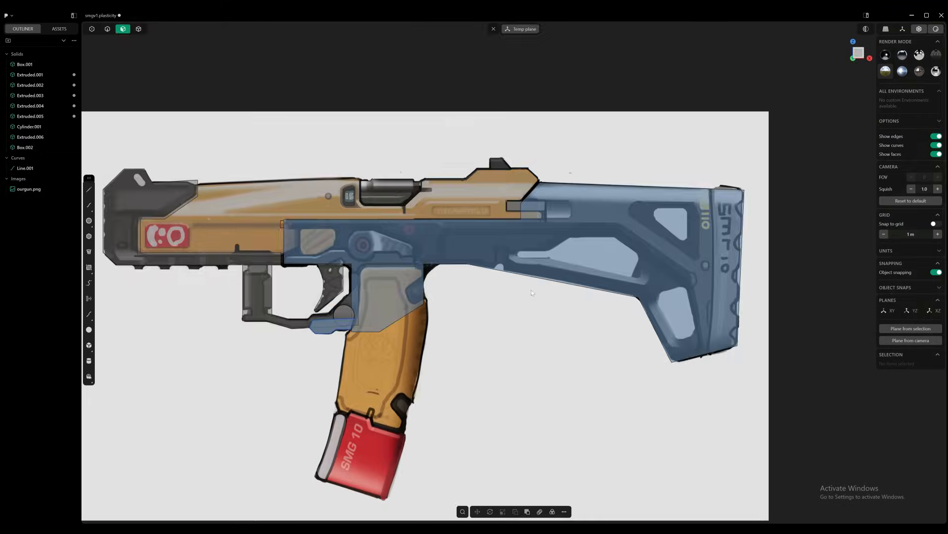
pyautogui.scroll(4, 531, 290)
pyautogui.scroll(3, 437, 260)
pyautogui.scroll(-3, 371, 267)
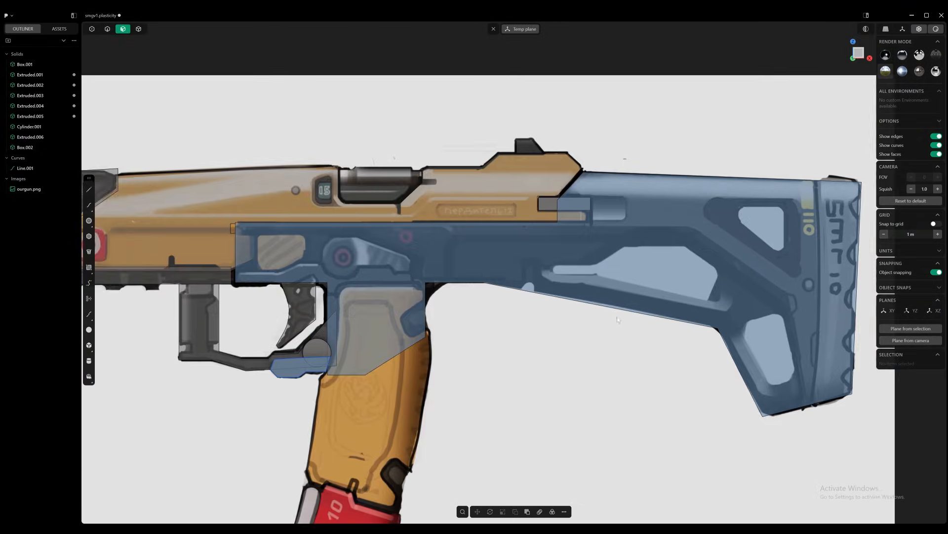
pyautogui.scroll(3, 304, 278)
pyautogui.moveTo(303, 277); pyautogui.dragTo(245, 245, button='middle')
pyautogui.moveTo(371, 222); pyautogui.dragTo(222, 208, button='middle')
pyautogui.moveTo(444, 222); pyautogui.dragTo(223, 237, button='middle')
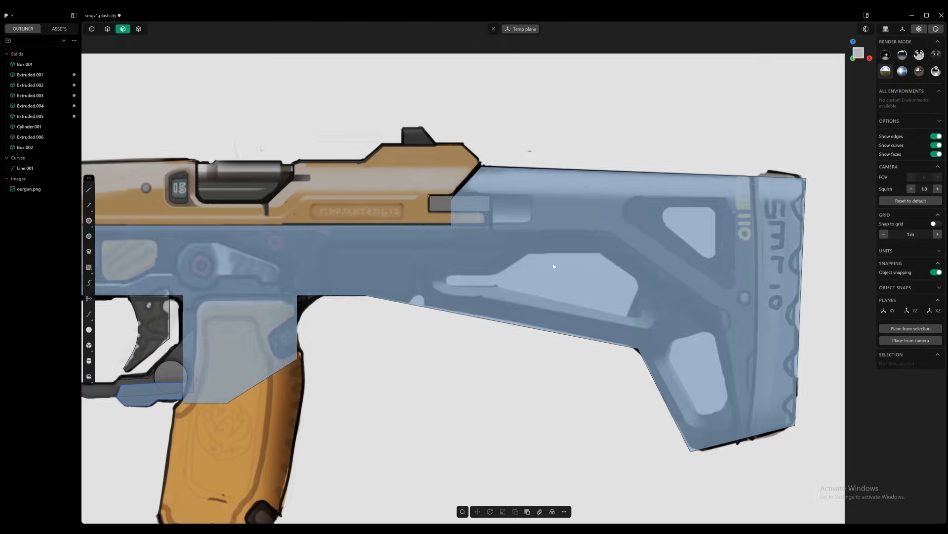
pyautogui.scroll(3, 497, 219)
pyautogui.scroll(-2, 497, 219)
pyautogui.scroll(2, 400, 282)
pyautogui.scroll(1, 371, 221)
pyautogui.moveTo(371, 222); pyautogui.dragTo(505, 226, button='middle')
pyautogui.press('c')
pyautogui.moveTo(414, 226); pyautogui.dragTo(481, 277)
pyautogui.click(484, 274)
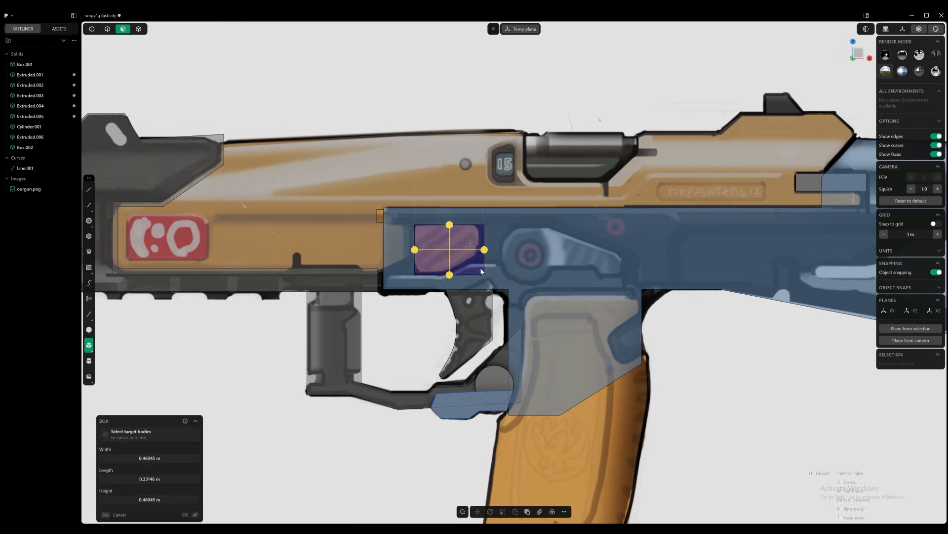
pyautogui.moveTo(481, 268); pyautogui.dragTo(526, 297, button='middle')
pyautogui.moveTo(489, 289); pyautogui.dragTo(464, 260)
pyautogui.click(464, 261)
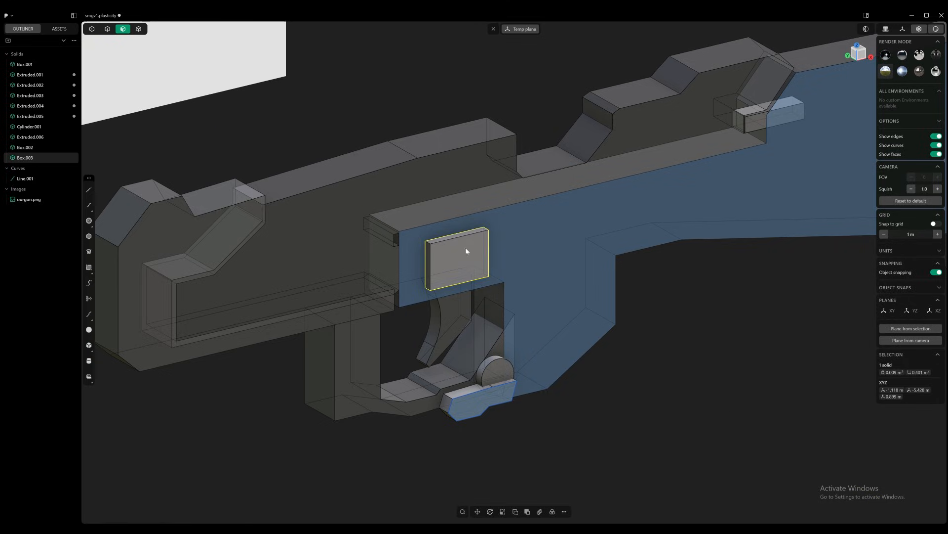
pyautogui.moveTo(451, 257)
pyautogui.mouseDown(button='middle')
pyautogui.moveTo(519, 244)
pyautogui.moveTo(469, 214)
pyautogui.moveTo(505, 217)
pyautogui.mouseUp(button='middle')
pyautogui.click(542, 223)
pyautogui.scroll(2, 444, 214)
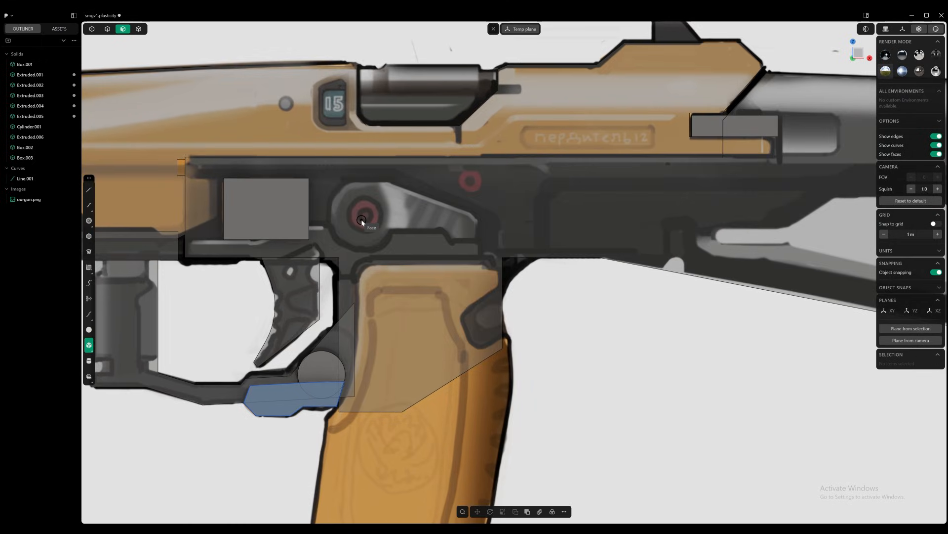
# Draw a circle on the receiver side face and pull it out into a cylinder.
pyautogui.click(379, 215)
pyautogui.press('c')
pyautogui.click(364, 217)
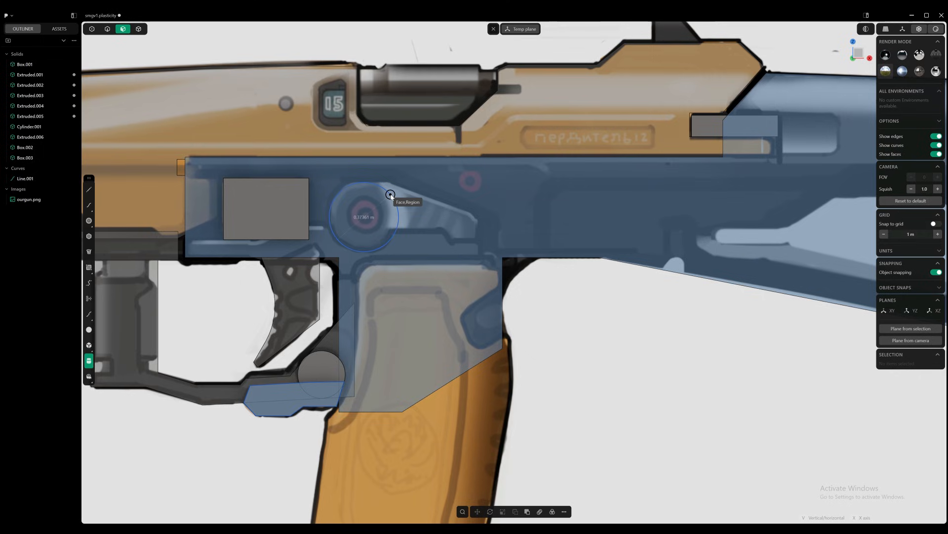
pyautogui.click(391, 195)
pyautogui.moveTo(390, 223); pyautogui.dragTo(519, 297, button='middle')
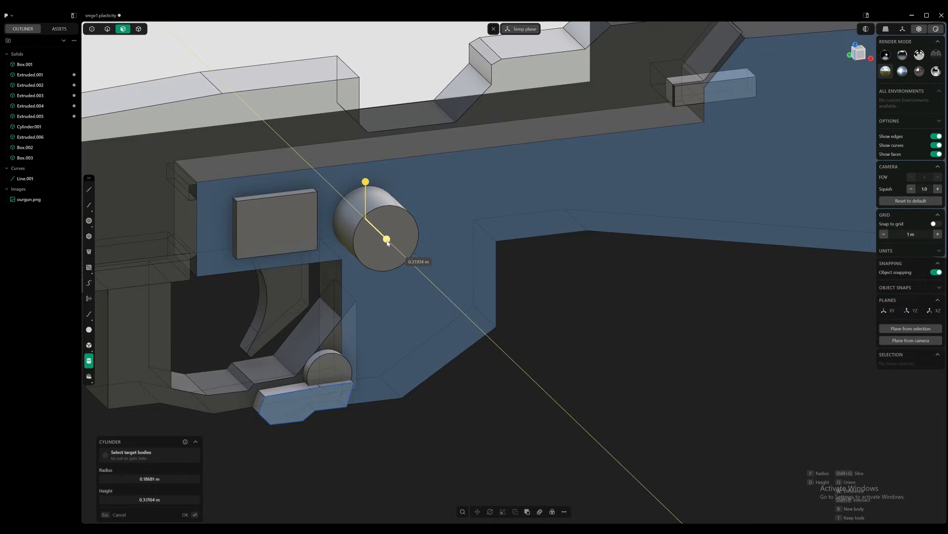
pyautogui.click(375, 226)
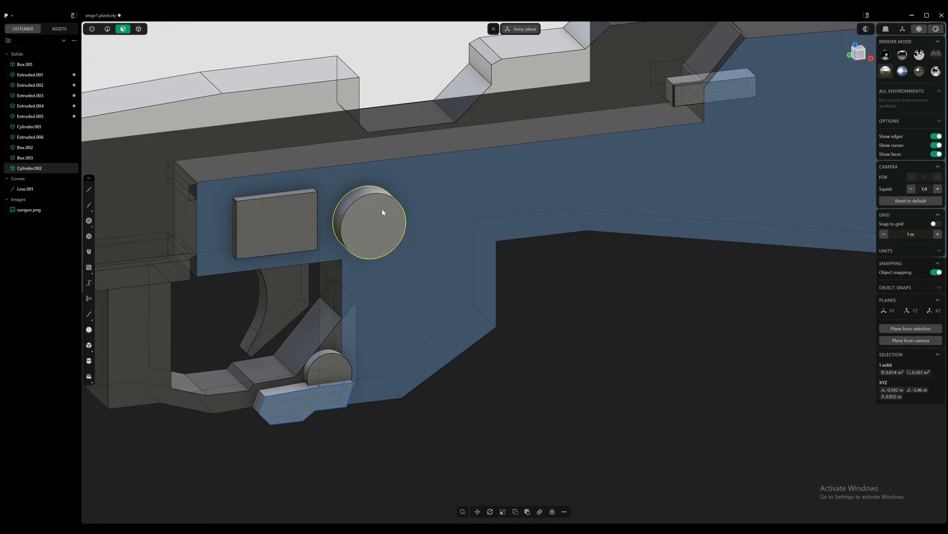
pyautogui.press('1')
pyautogui.moveTo(505, 273); pyautogui.dragTo(346, 247, button='middle')
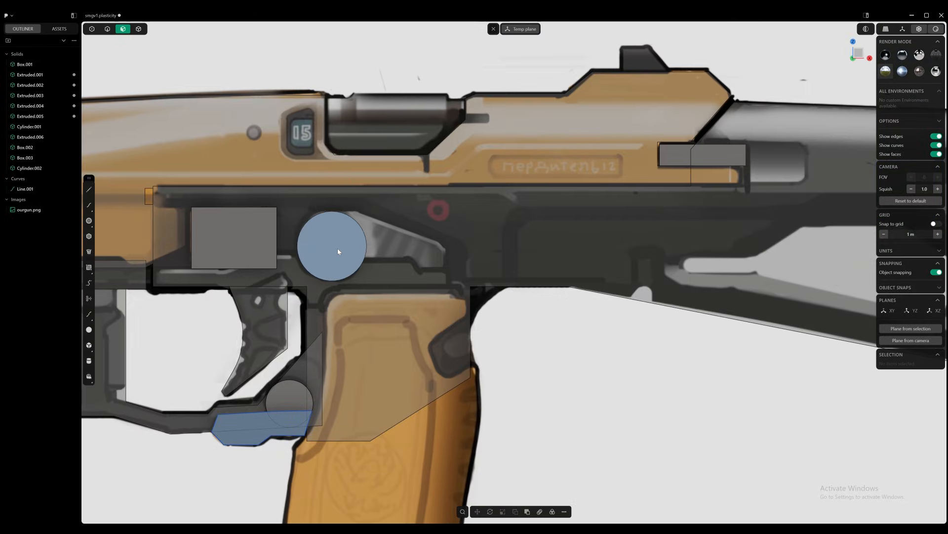
pyautogui.scroll(3, 287, 239)
pyautogui.scroll(1, 281, 210)
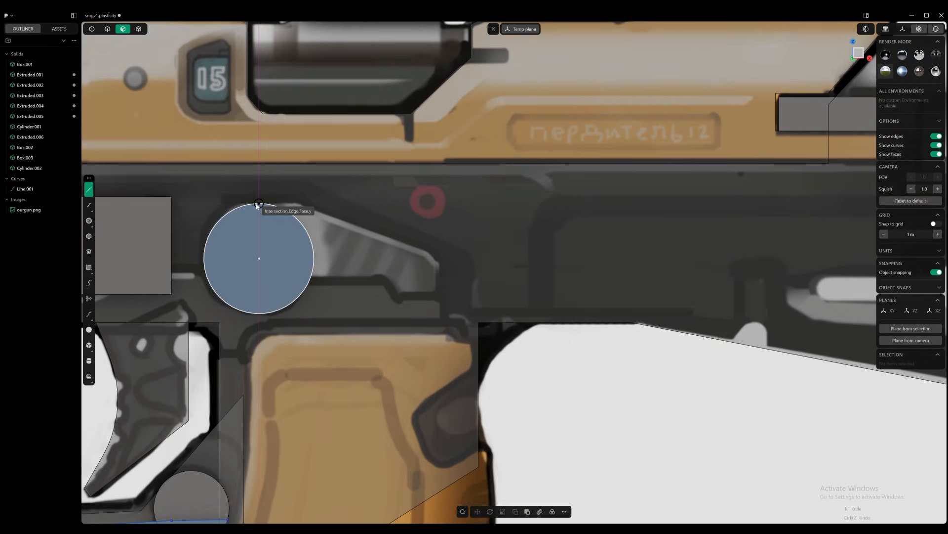
# Trace a closed angled lever outline from the circle and extrude it into a solid.
pyautogui.click(260, 202)
pyautogui.click(302, 203)
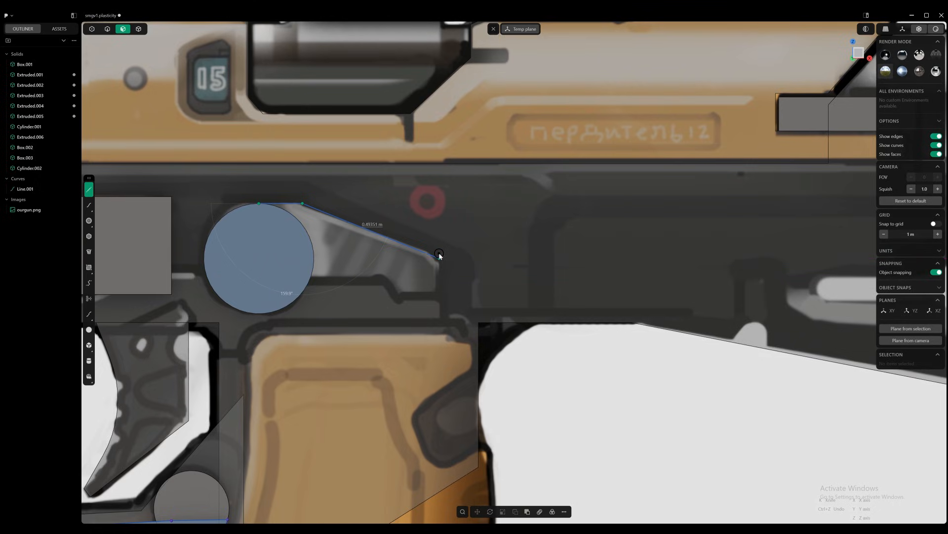
pyautogui.click(440, 251)
pyautogui.click(379, 277)
pyautogui.click(281, 278)
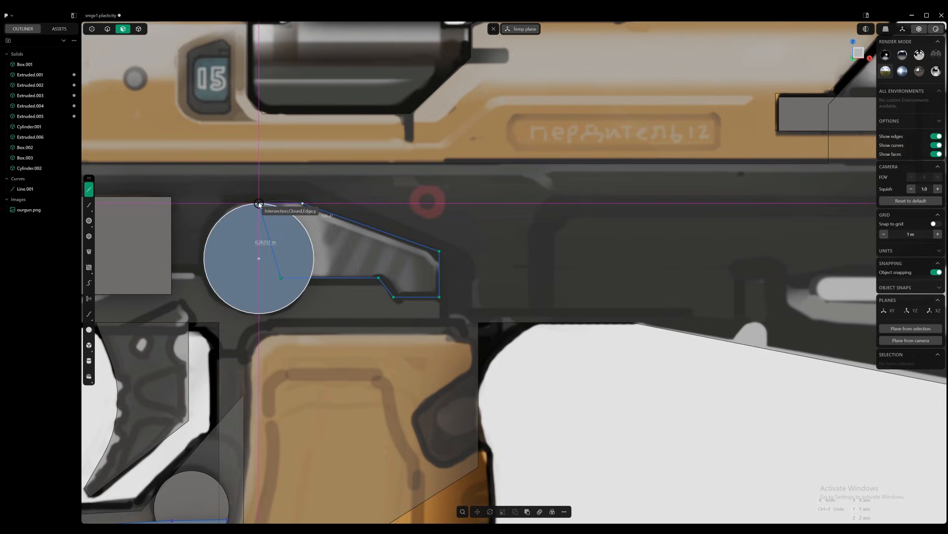
pyautogui.click(260, 204)
pyautogui.press('e')
pyautogui.moveTo(406, 299); pyautogui.dragTo(371, 266, button='middle')
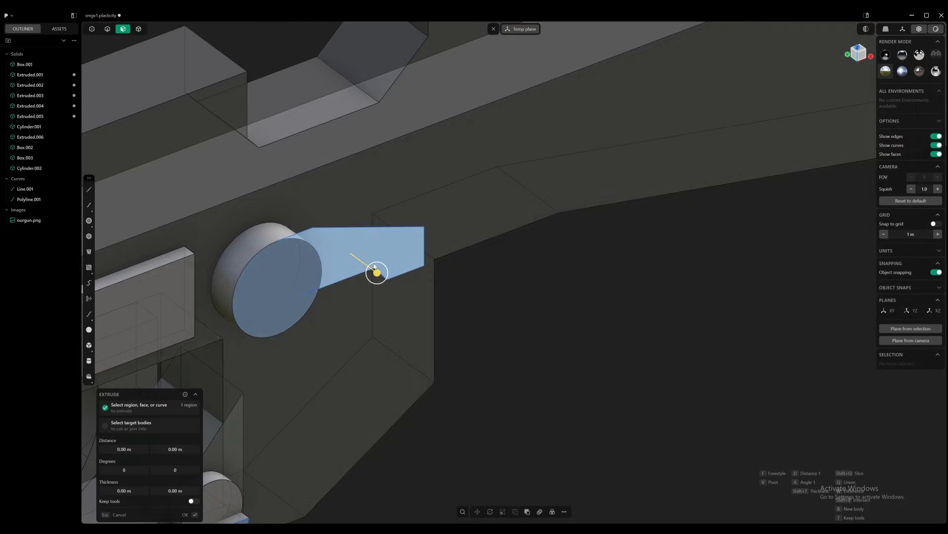
pyautogui.moveTo(371, 267); pyautogui.dragTo(356, 253)
pyautogui.click(267, 228)
# Boolean-union the lever solid with the cylinder into one cam-shaped piece.
pyautogui.click(304, 271)
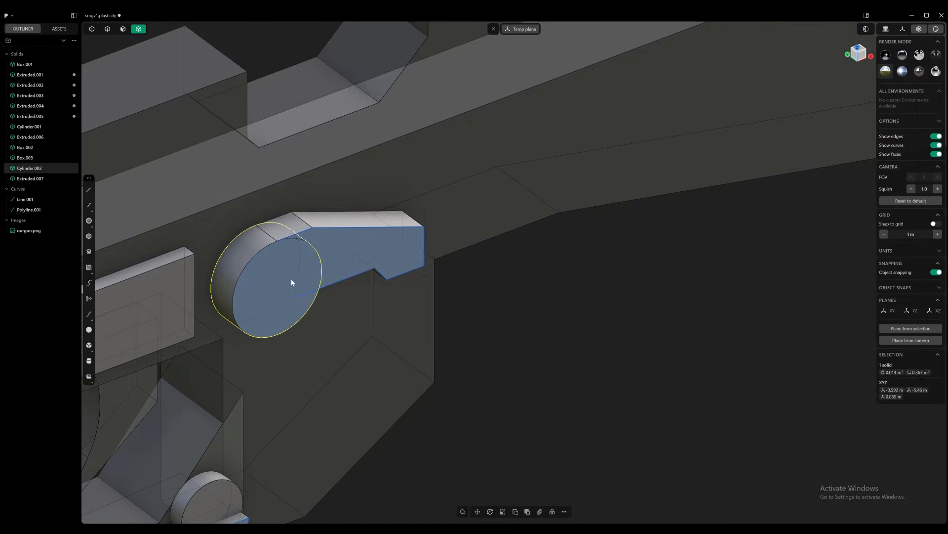
pyautogui.keyDown('shift'); pyautogui.click(360, 235); pyautogui.keyUp('shift')
pyautogui.press('q')
pyautogui.doubleClick(356, 236)
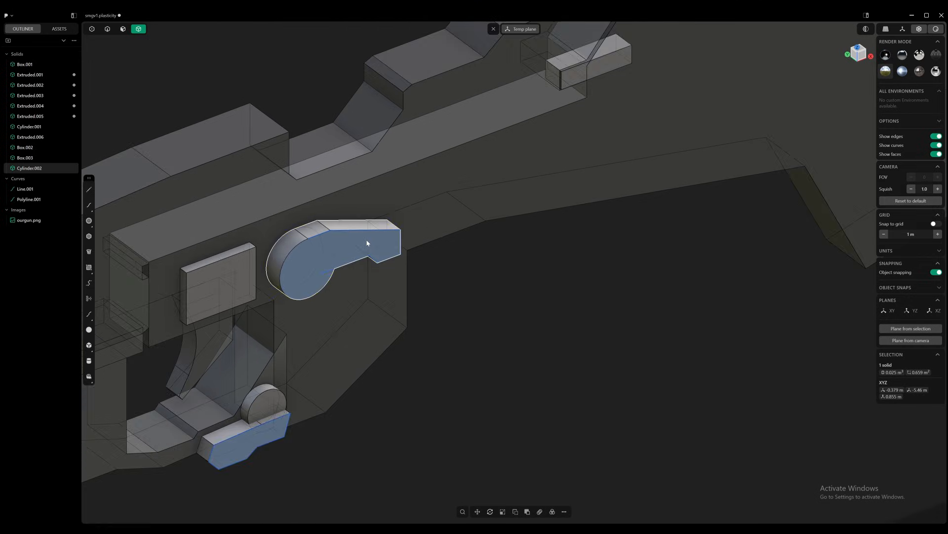
pyautogui.moveTo(371, 245); pyautogui.dragTo(489, 214, button='middle')
pyautogui.scroll(-4, 490, 214)
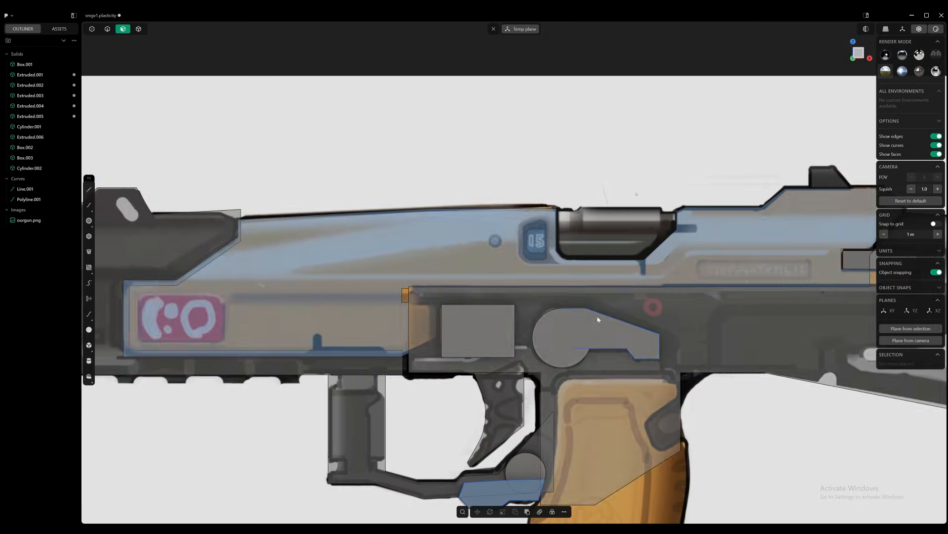
pyautogui.keyDown('shift'); pyautogui.moveTo(632, 314); pyautogui.dragTo(519, 312, button='middle'); pyautogui.keyUp('shift')
pyautogui.scroll(3, 433, 195)
pyautogui.scroll(-5, 433, 196)
pyautogui.scroll(3, 351, 199)
pyautogui.scroll(2, 351, 198)
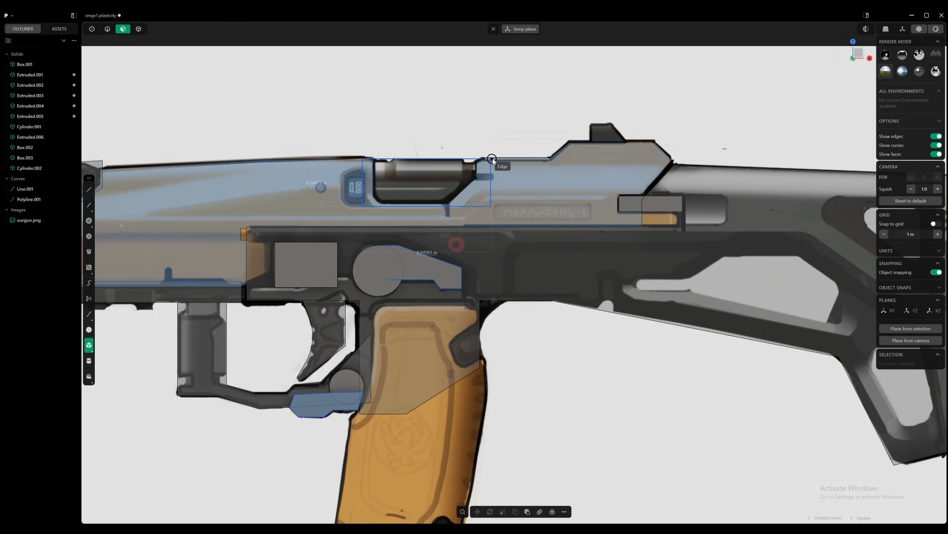
# Draw Box.004 along the receiver top at the ejection port with depth into the receiver.
pyautogui.moveTo(495, 158); pyautogui.dragTo(494, 165)
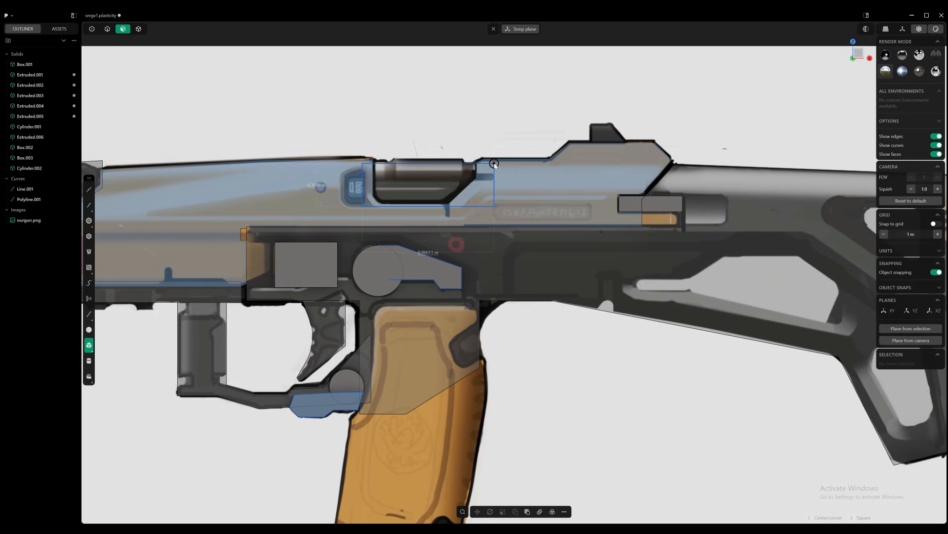
pyautogui.click(494, 164)
pyautogui.moveTo(494, 222); pyautogui.dragTo(430, 211, button='middle')
pyautogui.moveTo(354, 208); pyautogui.dragTo(389, 161)
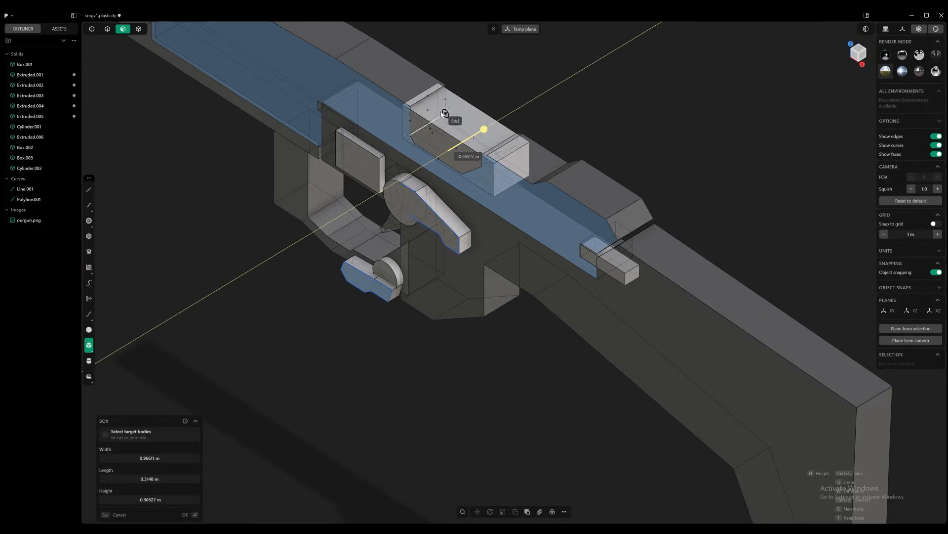
pyautogui.click(389, 161)
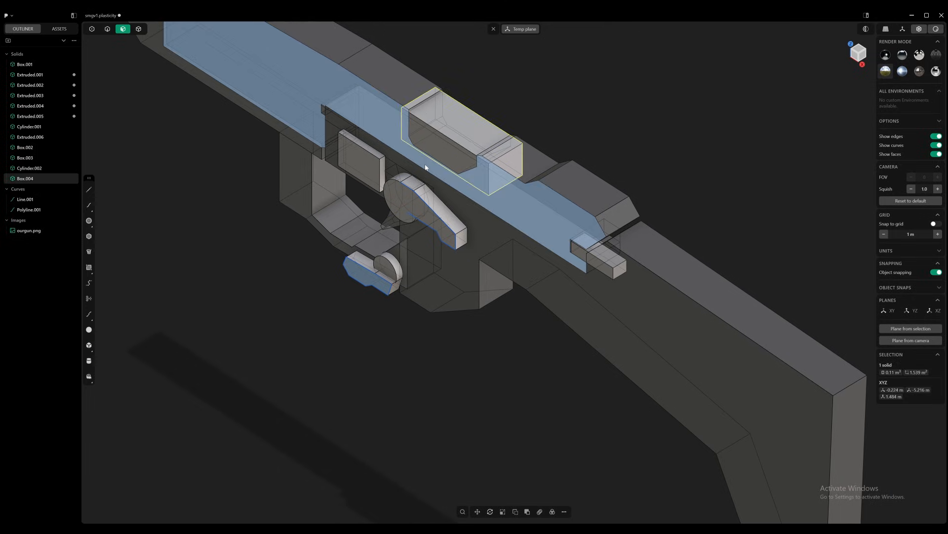
# Push the new box's top face inward.
pyautogui.click(444, 143)
pyautogui.moveTo(444, 144); pyautogui.dragTo(424, 159)
pyautogui.click(425, 159)
pyautogui.moveTo(444, 222); pyautogui.dragTo(482, 237, button='middle')
# Start the grip polyline at the receiver's lower corners and run it down the grip front.
pyautogui.press('3')
pyautogui.scroll(-3, 543, 253)
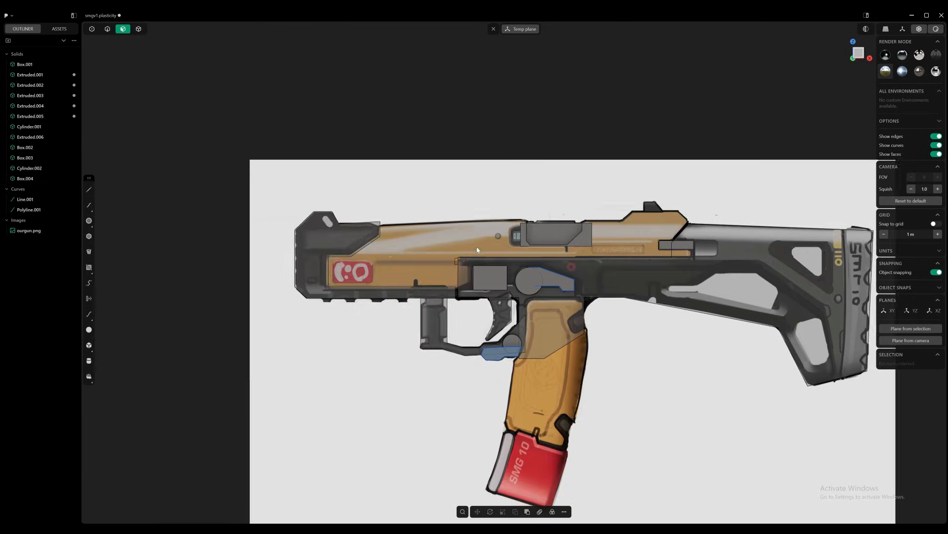
pyautogui.scroll(4, 382, 316)
pyautogui.scroll(-3, 383, 316)
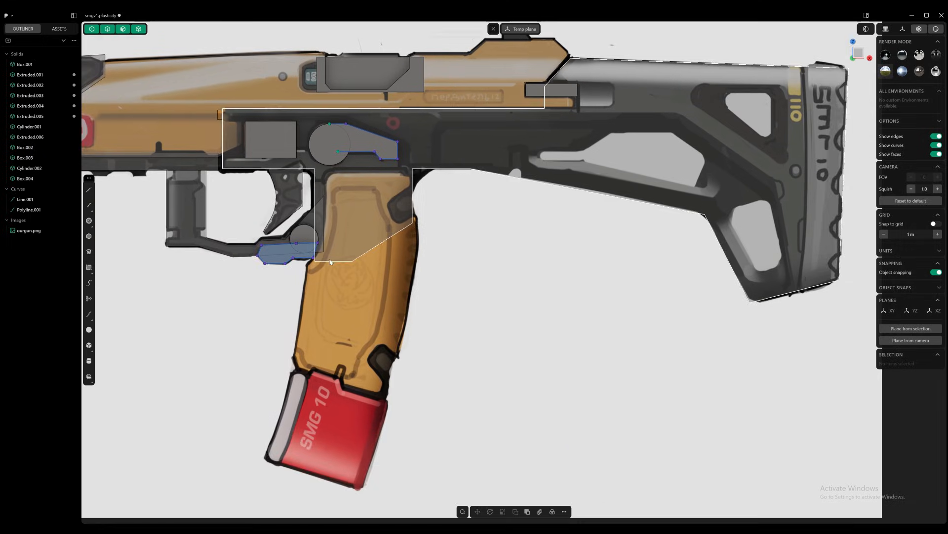
pyautogui.keyDown('shift'); pyautogui.moveTo(445, 259); pyautogui.dragTo(371, 223, button='middle'); pyautogui.keyUp('shift')
pyautogui.scroll(4, 531, 203)
pyautogui.scroll(-3, 532, 204)
pyautogui.scroll(4, 487, 207)
pyautogui.click(496, 200)
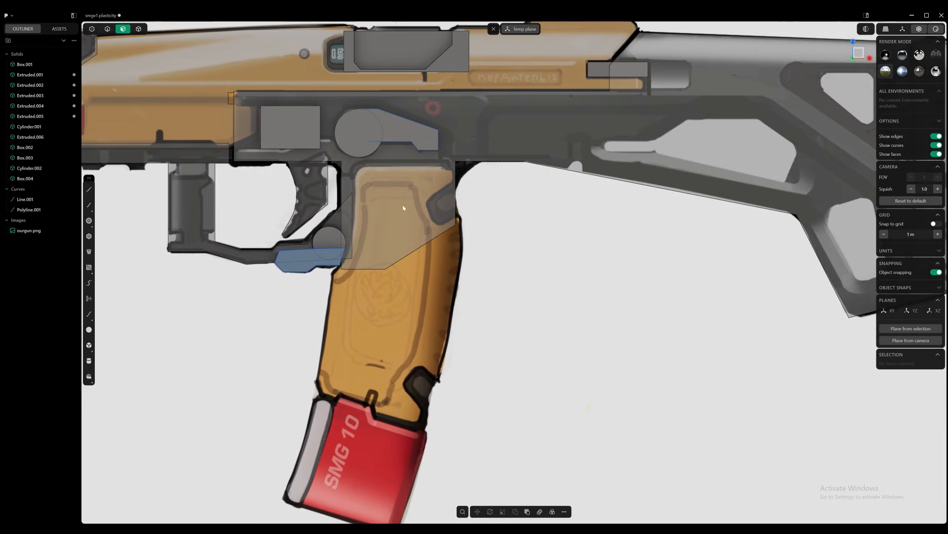
pyautogui.scroll(3, 347, 335)
pyautogui.scroll(-2, 348, 336)
pyautogui.scroll(3, 371, 223)
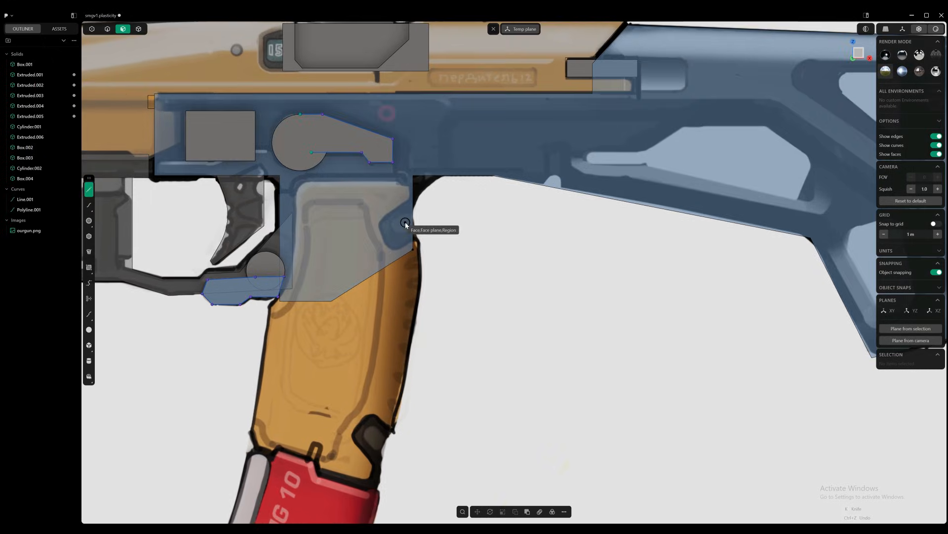
pyautogui.scroll(2, 413, 181)
pyautogui.scroll(1, 413, 181)
pyautogui.click(412, 181)
pyautogui.click(260, 179)
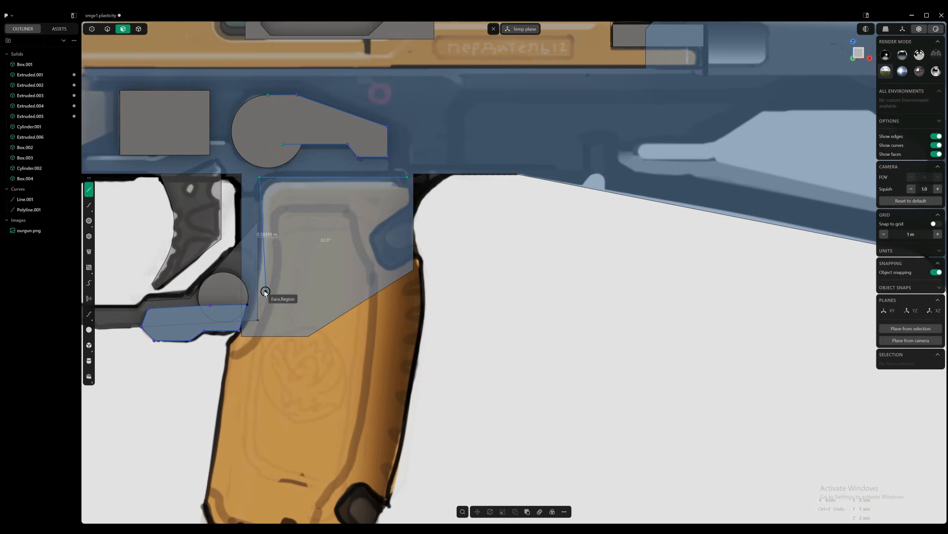
pyautogui.scroll(1, 258, 267)
pyautogui.scroll(1, 257, 267)
pyautogui.scroll(1, 258, 269)
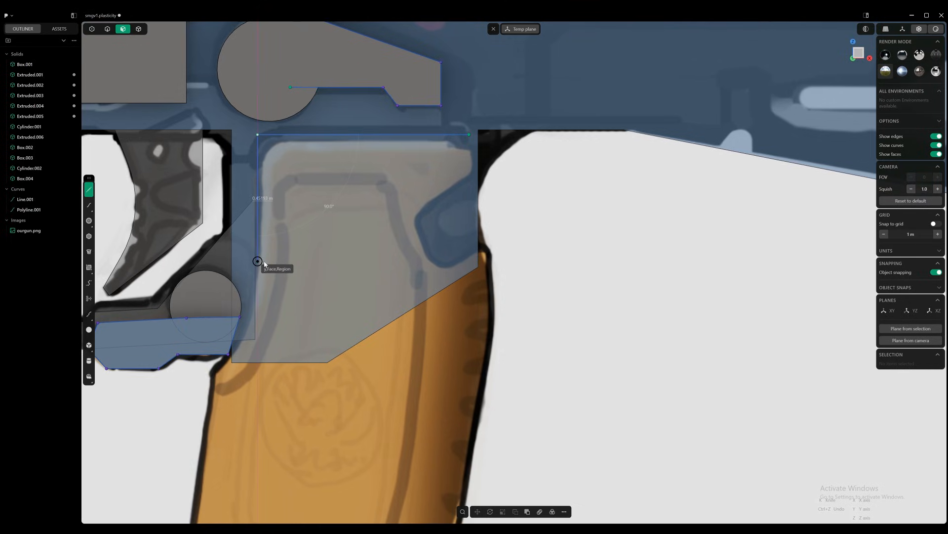
pyautogui.click(264, 289)
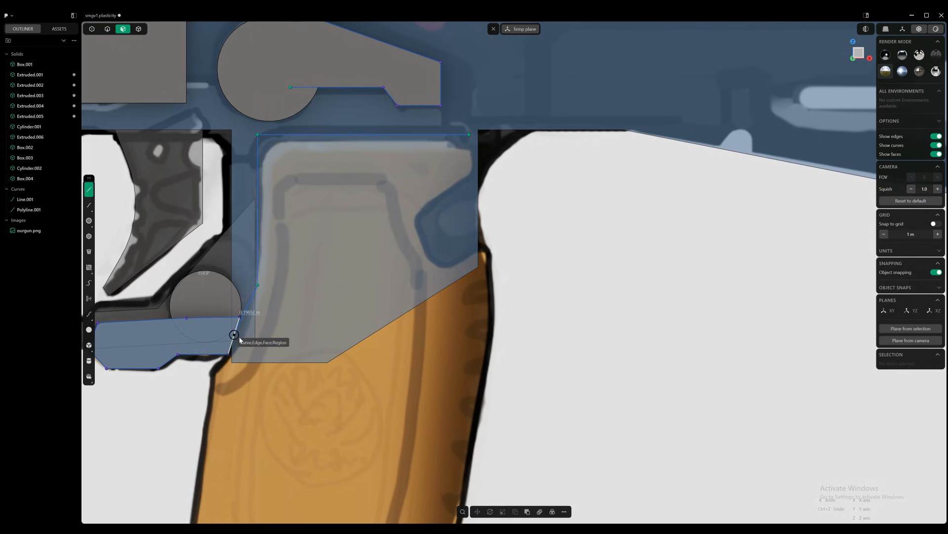
pyautogui.keyDown('shift'); pyautogui.moveTo(213, 374); pyautogui.dragTo(243, 171, button='middle'); pyautogui.keyUp('shift')
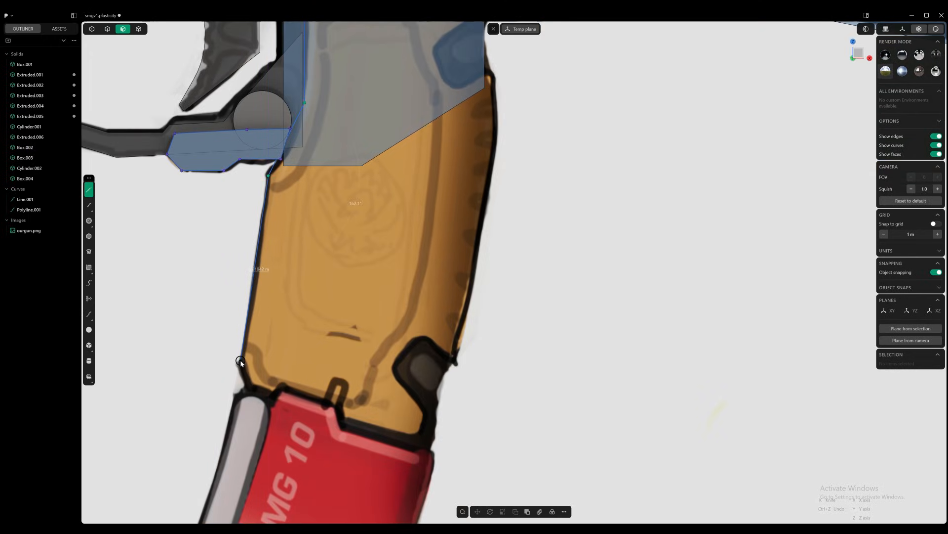
# Close the grip outline through its lower corners and right edge, then pick the region to extrude.
pyautogui.click(251, 389)
pyautogui.click(433, 443)
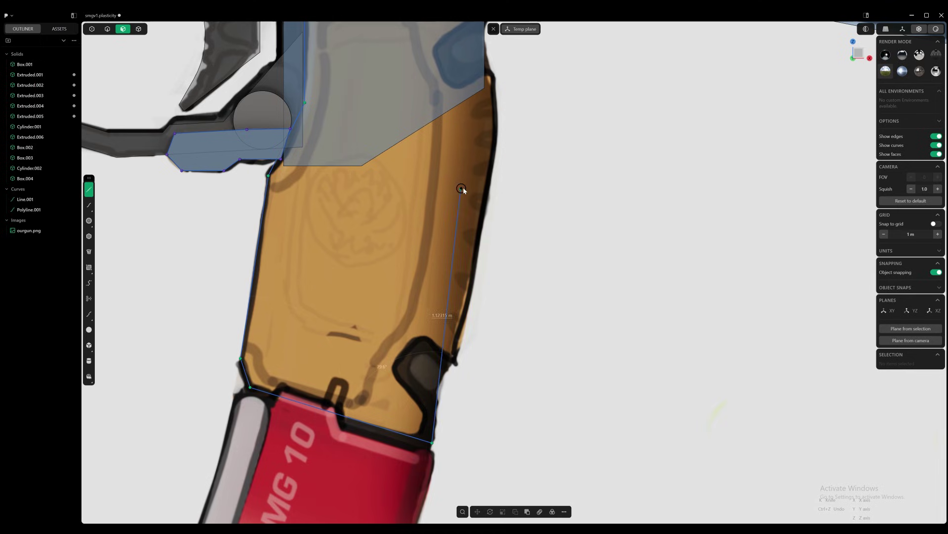
pyautogui.click(491, 191)
pyautogui.scroll(3, 489, 189)
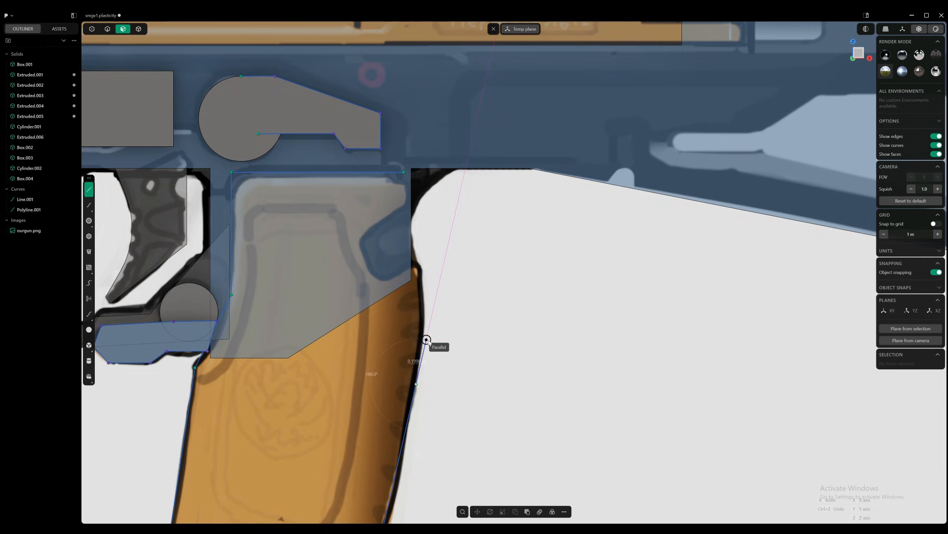
pyautogui.click(429, 333)
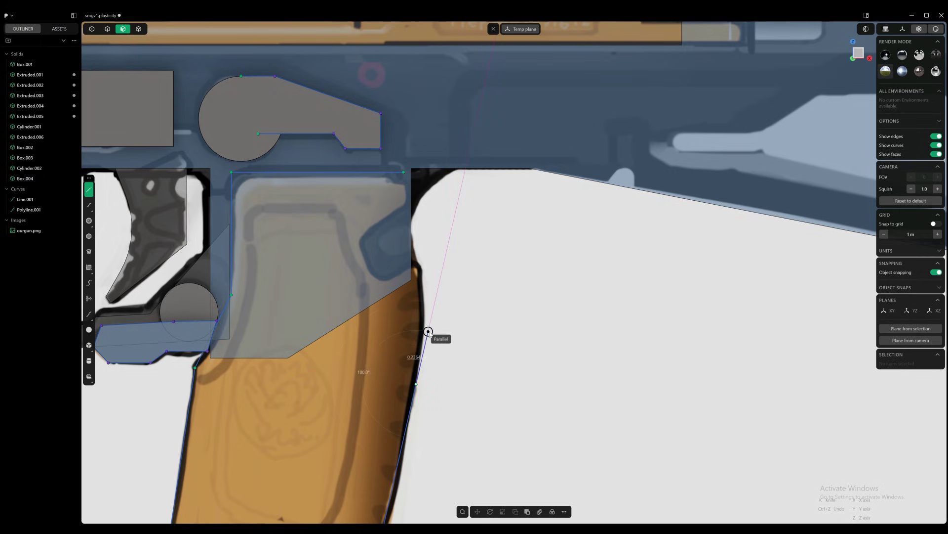
pyautogui.click(413, 170)
pyautogui.scroll(-1, 433, 403)
pyautogui.scroll(-4, 433, 402)
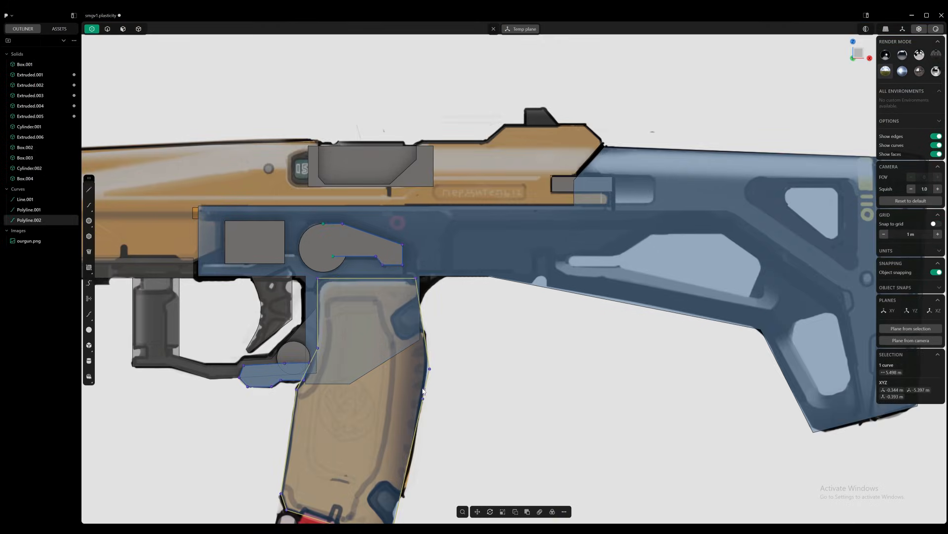
pyautogui.click(419, 410)
pyautogui.click(418, 364)
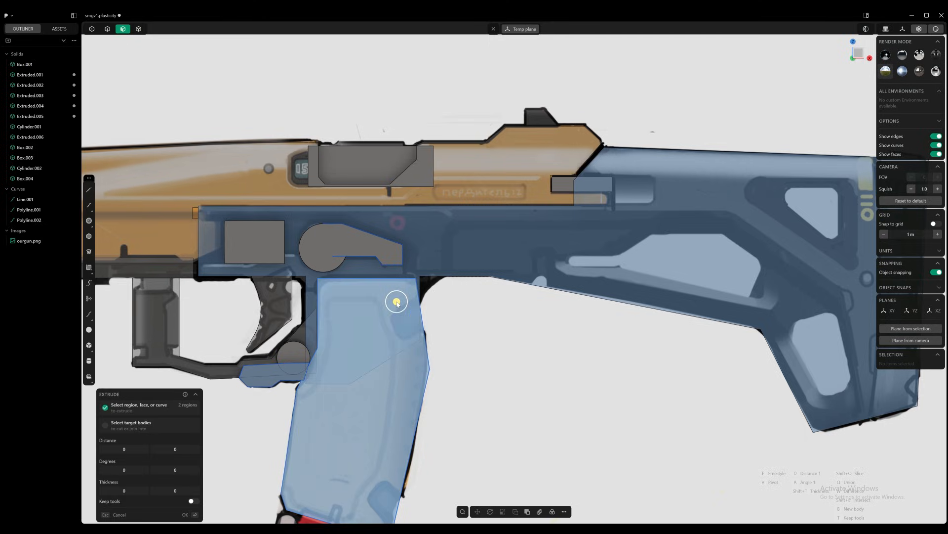
# Extrude the grip region into a solid block under the receiver.
pyautogui.moveTo(417, 363)
pyautogui.mouseDown(button='middle')
pyautogui.moveTo(398, 388)
pyautogui.moveTo(388, 330)
pyautogui.mouseUp(button='middle')
pyautogui.scroll(-6, 365, 368)
pyautogui.scroll(4, 388, 331)
pyautogui.scroll(2, 376, 332)
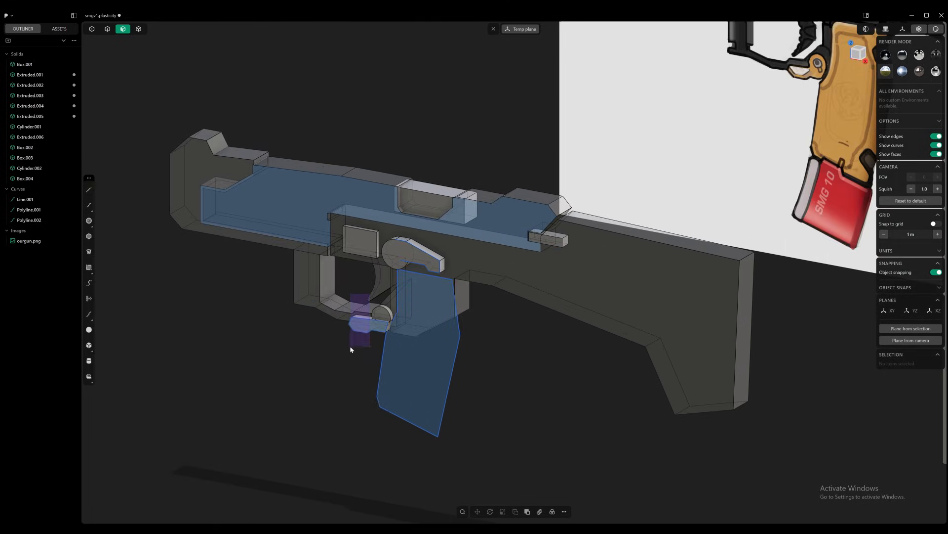
pyautogui.click(422, 349)
pyautogui.press('e')
pyautogui.moveTo(422, 357); pyautogui.dragTo(469, 309)
pyautogui.click(469, 308)
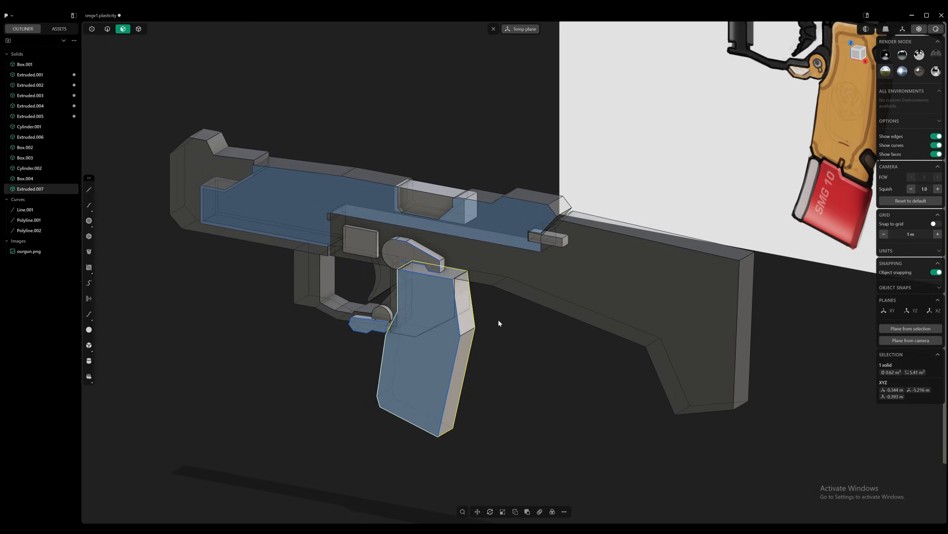
# Extrude a face of the grip again to thicken it slightly.
pyautogui.moveTo(500, 319)
pyautogui.mouseDown(button='middle')
pyautogui.moveTo(408, 370)
pyautogui.moveTo(453, 360)
pyautogui.moveTo(391, 373)
pyautogui.mouseUp(button='middle')
pyautogui.scroll(2, 432, 369)
pyautogui.scroll(2, 381, 389)
pyautogui.click(400, 370)
pyautogui.click(391, 383)
pyautogui.press('e')
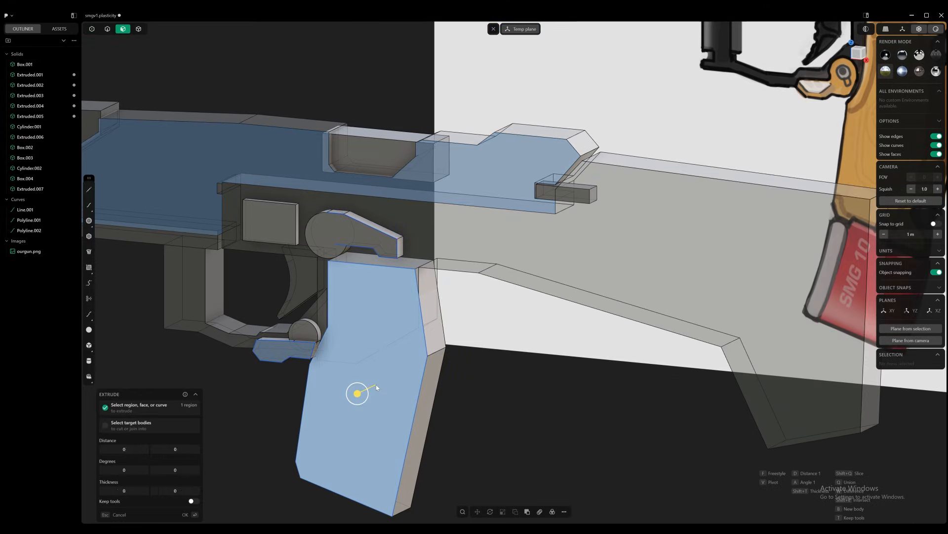
pyautogui.moveTo(376, 384); pyautogui.dragTo(351, 394)
pyautogui.click(352, 395)
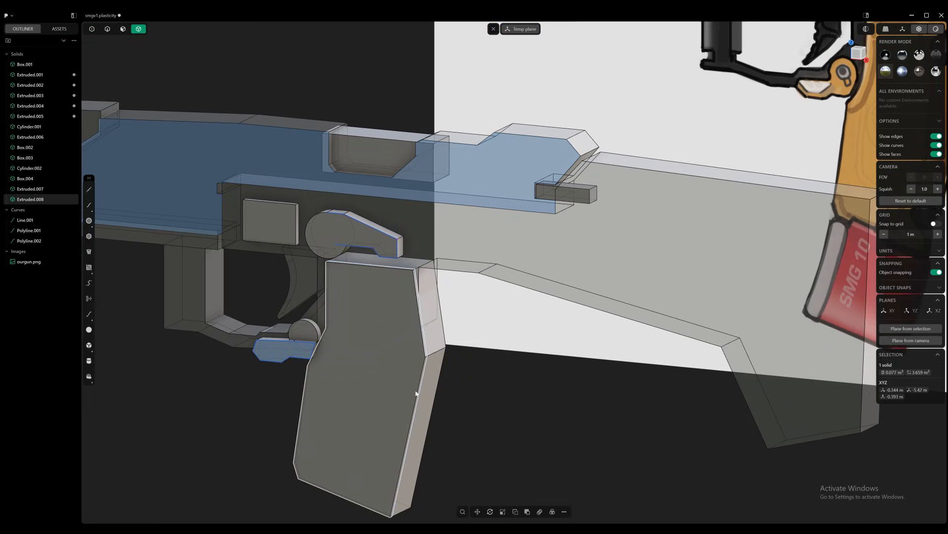
# Delete the leftover sketch curves Line.001, Polyline.001 and Polyline.002.
pyautogui.click(494, 29)
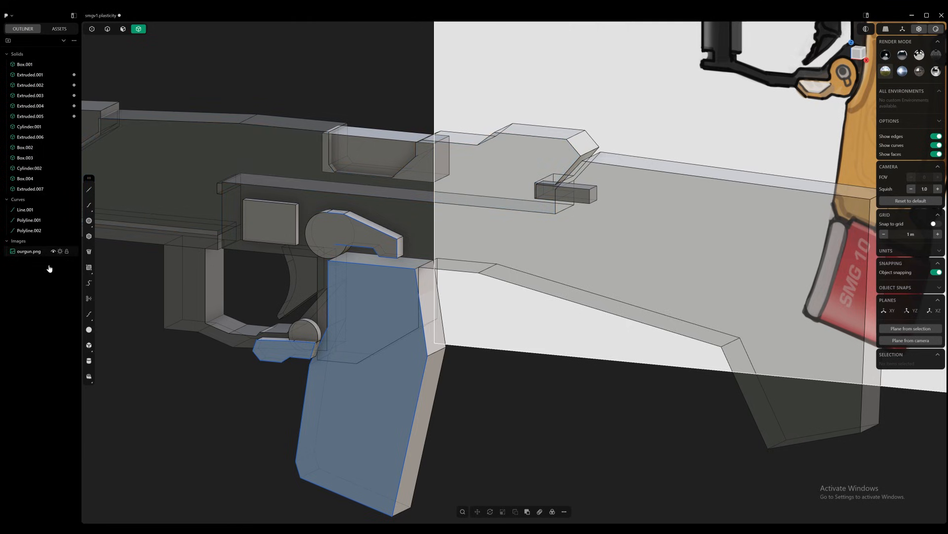
pyautogui.click(29, 230)
pyautogui.keyDown('shift'); pyautogui.click(30, 210); pyautogui.keyUp('shift')
pyautogui.press('Delete')
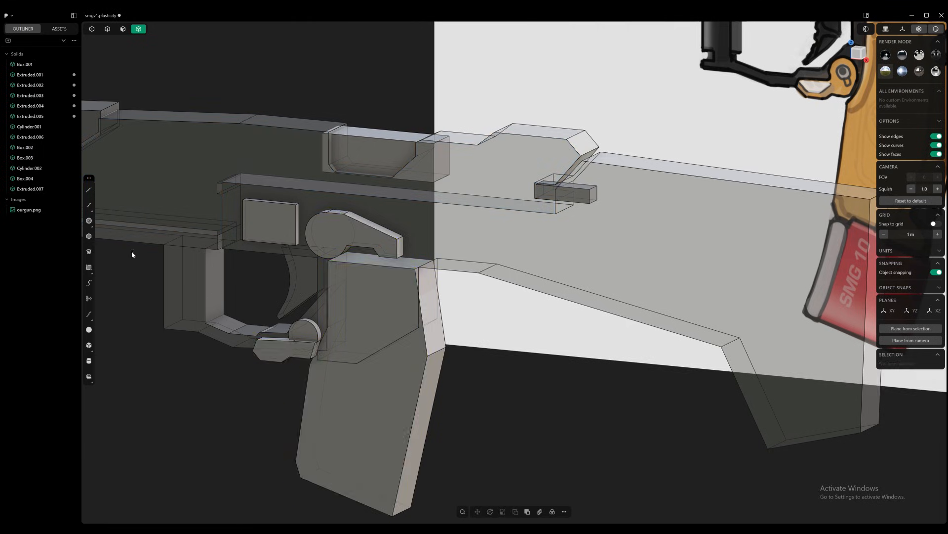
pyautogui.moveTo(158, 257)
pyautogui.mouseDown(button='middle')
pyautogui.moveTo(474, 200)
pyautogui.moveTo(343, 184)
pyautogui.moveTo(301, 192)
pyautogui.moveTo(331, 194)
pyautogui.mouseUp(button='middle')
# Make the upper receiver's material fully opaque and yellow.
pyautogui.click(342, 184)
pyautogui.hotkey('alt', 'm')
pyautogui.press('Escape')
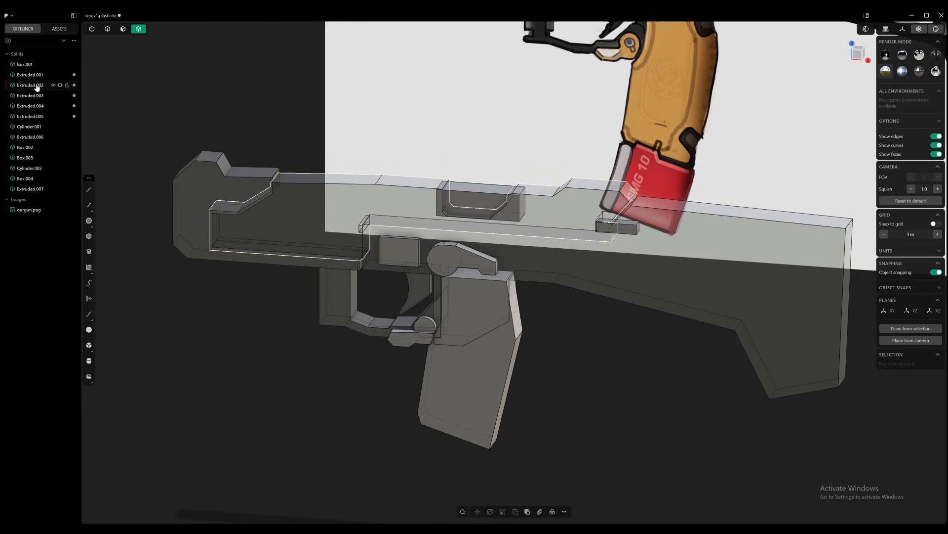
pyautogui.click(36, 84)
pyautogui.press('Escape')
pyautogui.hotkey('alt', 'm')
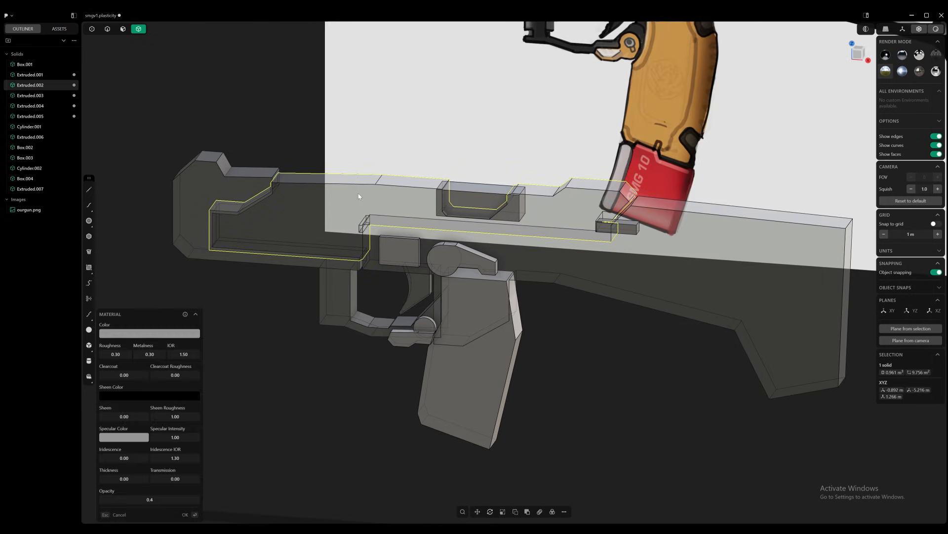
pyautogui.click(162, 333)
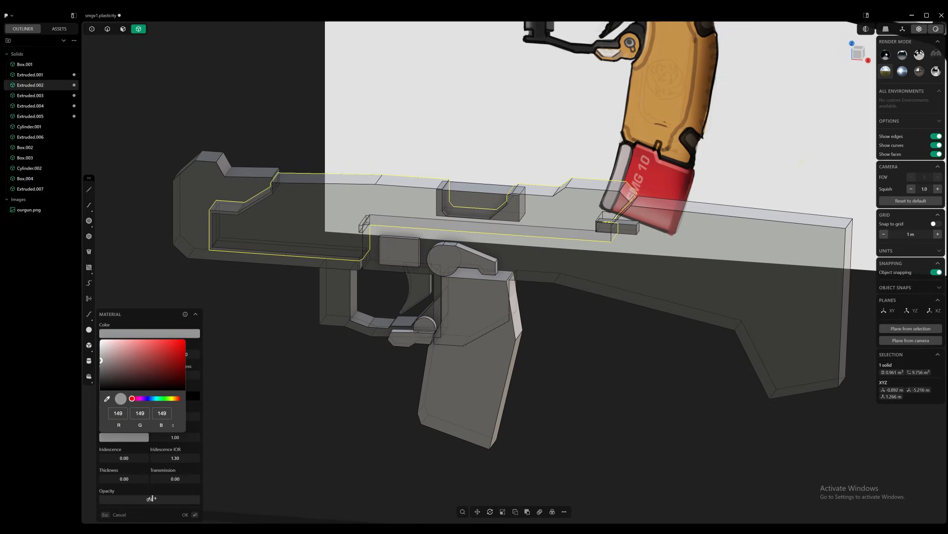
pyautogui.click(145, 367)
pyautogui.click(148, 333)
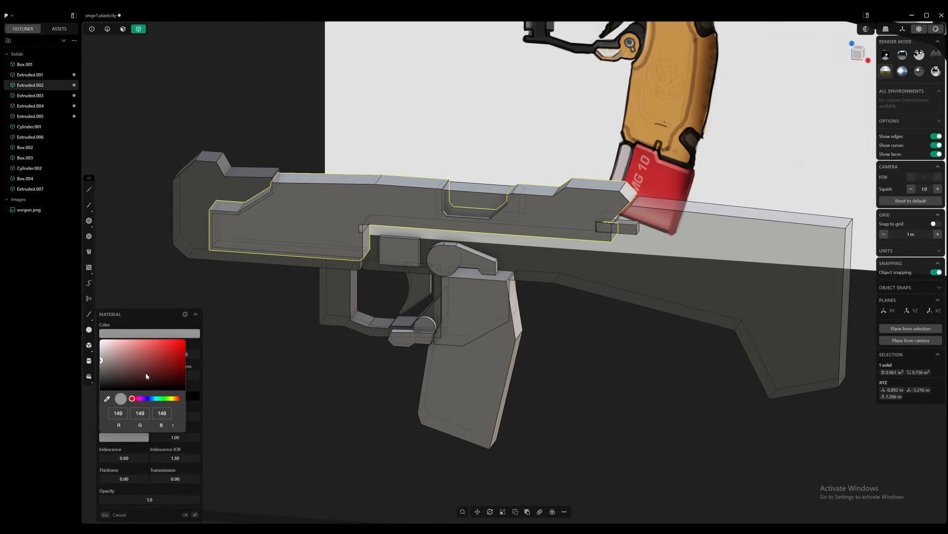
pyautogui.moveTo(176, 399); pyautogui.dragTo(169, 399)
pyautogui.moveTo(169, 344); pyautogui.dragTo(150, 362)
pyautogui.moveTo(169, 399); pyautogui.dragTo(173, 399)
pyautogui.moveTo(150, 362); pyautogui.dragTo(139, 349)
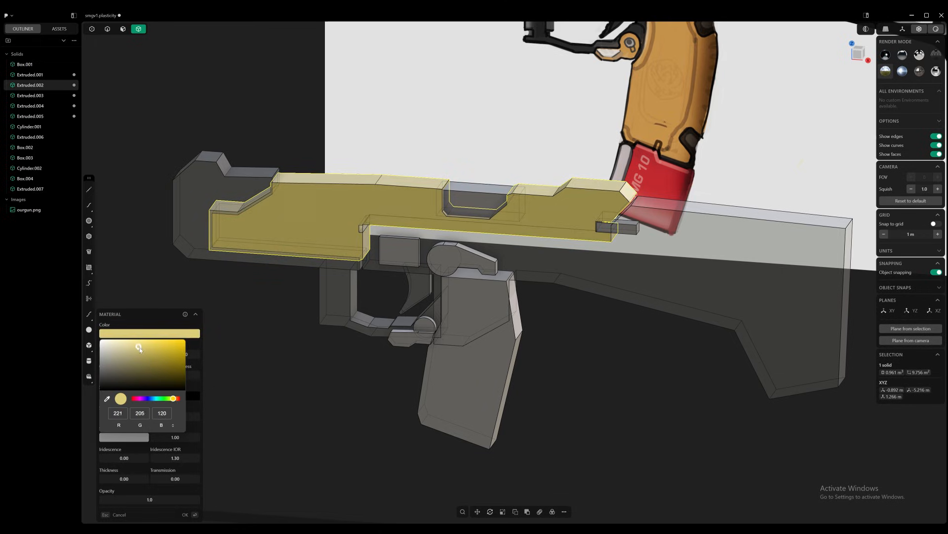
pyautogui.press('Return')
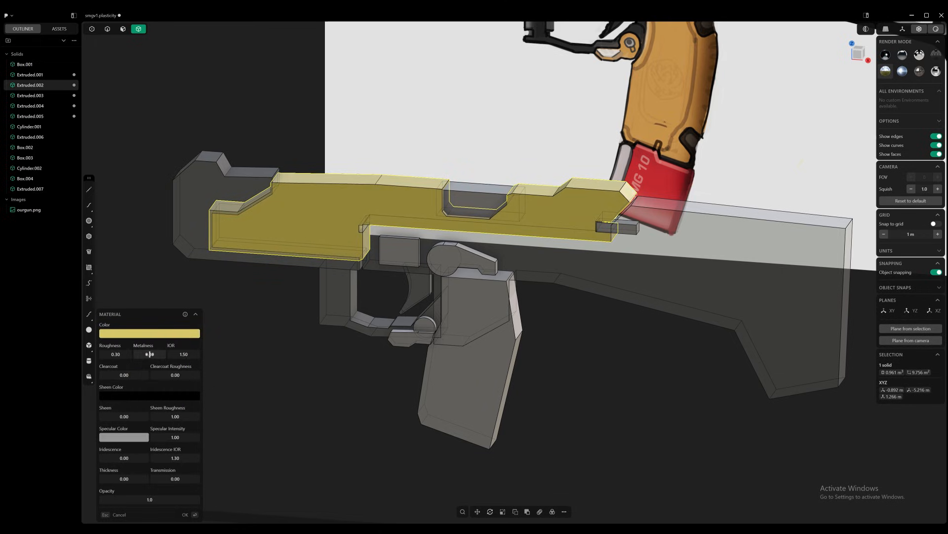
# Fine-tune the receiver's yellow toward a golden shade.
pyautogui.click(148, 334)
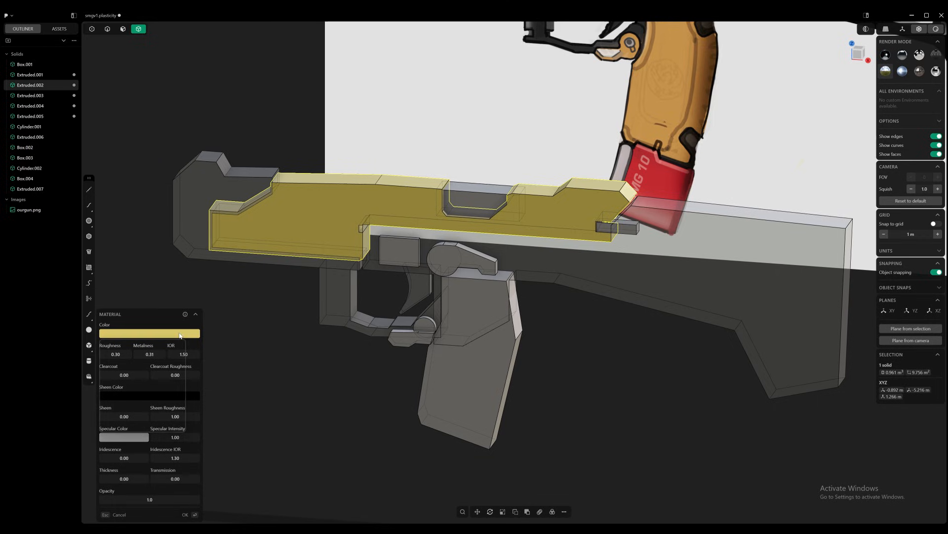
pyautogui.moveTo(148, 351); pyautogui.dragTo(155, 354)
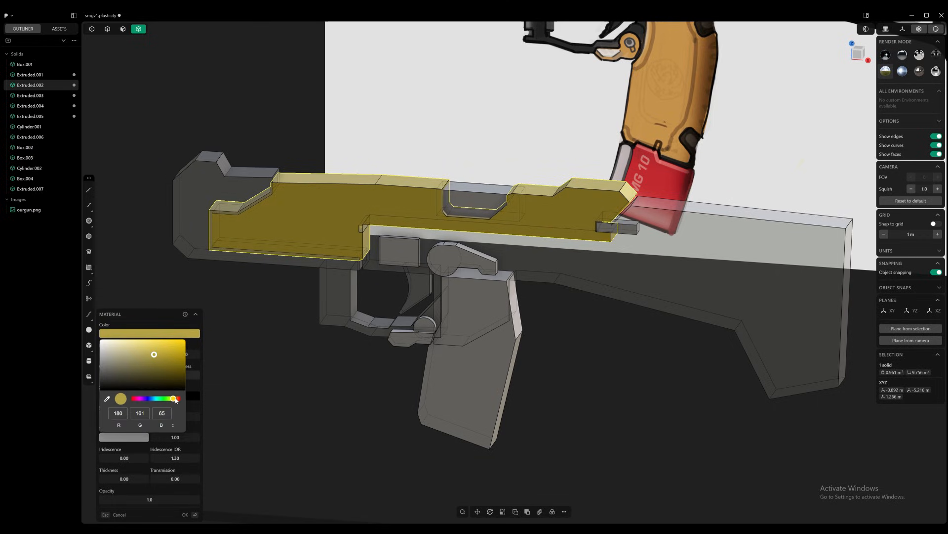
pyautogui.moveTo(174, 400); pyautogui.dragTo(176, 400)
pyautogui.moveTo(154, 354); pyautogui.dragTo(148, 350)
pyautogui.press('Return')
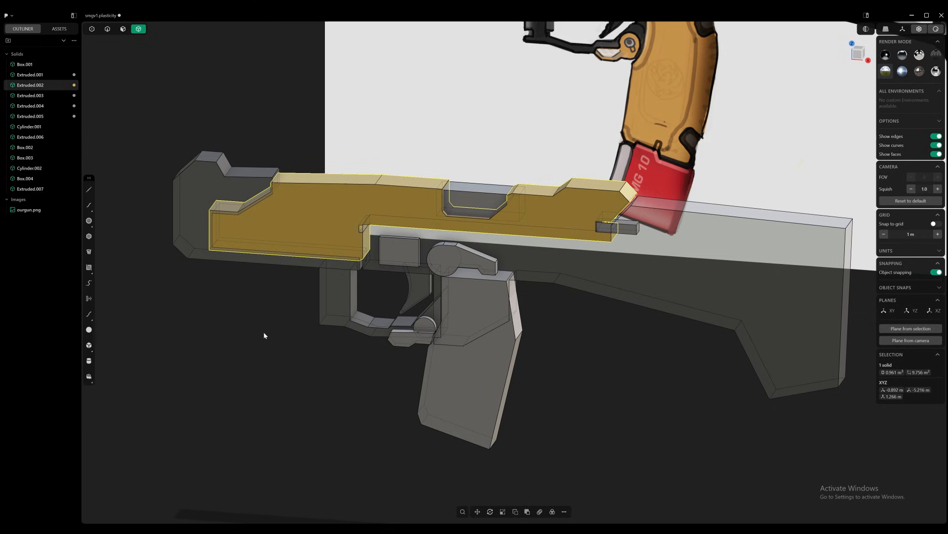
pyautogui.moveTo(318, 313)
pyautogui.mouseDown(button='middle')
pyautogui.moveTo(431, 253)
pyautogui.moveTo(501, 253)
pyautogui.mouseUp(button='middle')
# Make the main body's material fully opaque dark grey.
pyautogui.click(491, 295)
pyautogui.press('m')
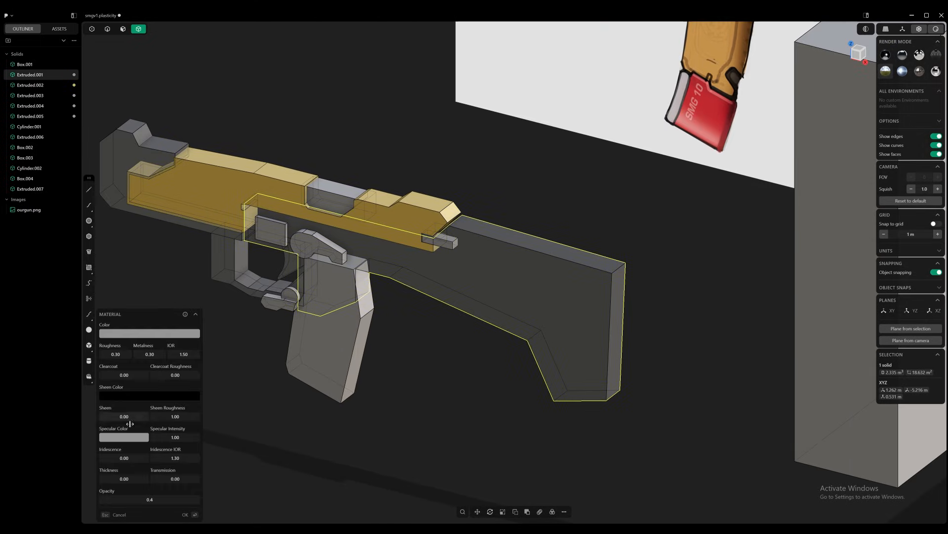
pyautogui.moveTo(150, 499); pyautogui.dragTo(199, 499)
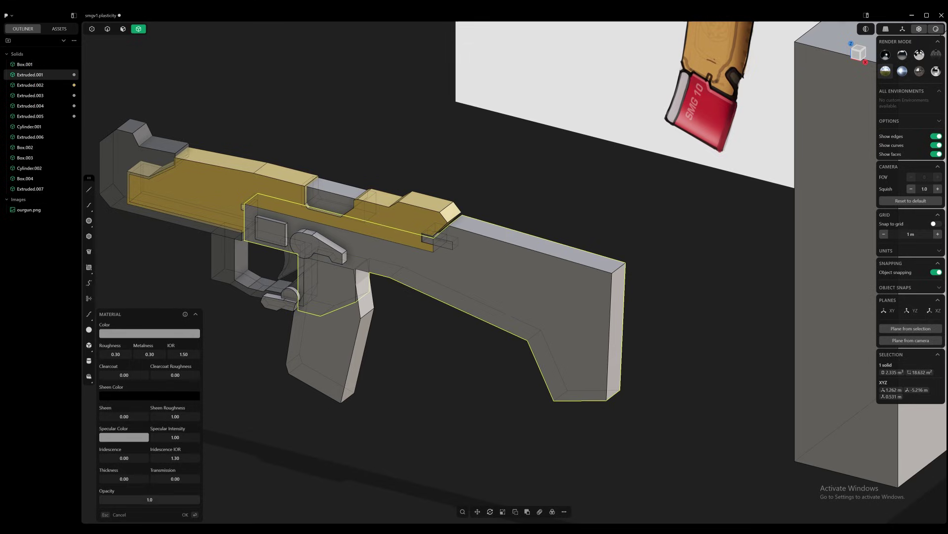
pyautogui.click(155, 332)
pyautogui.moveTo(104, 368); pyautogui.dragTo(101, 376)
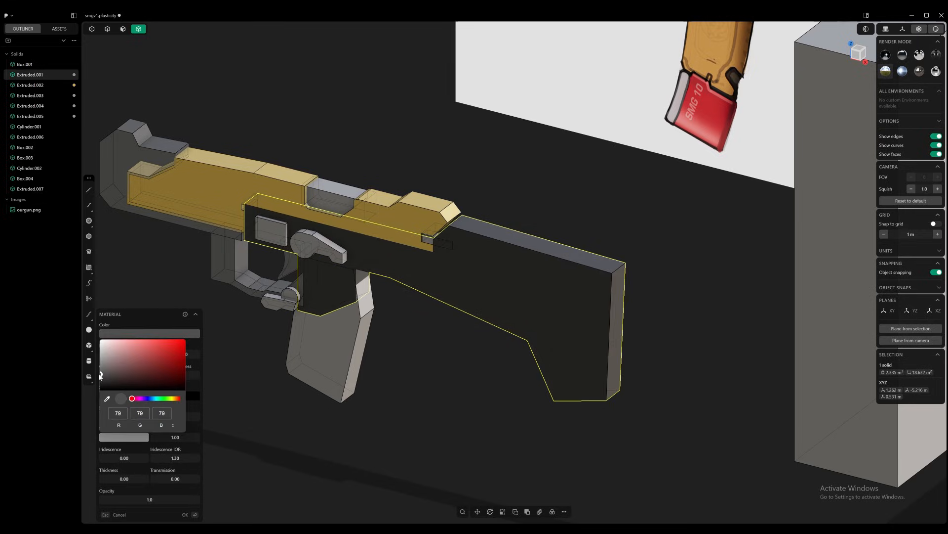
pyautogui.press('Return')
# Nudge the grip's material colour toward orange, leaving it translucent.
pyautogui.click(292, 341)
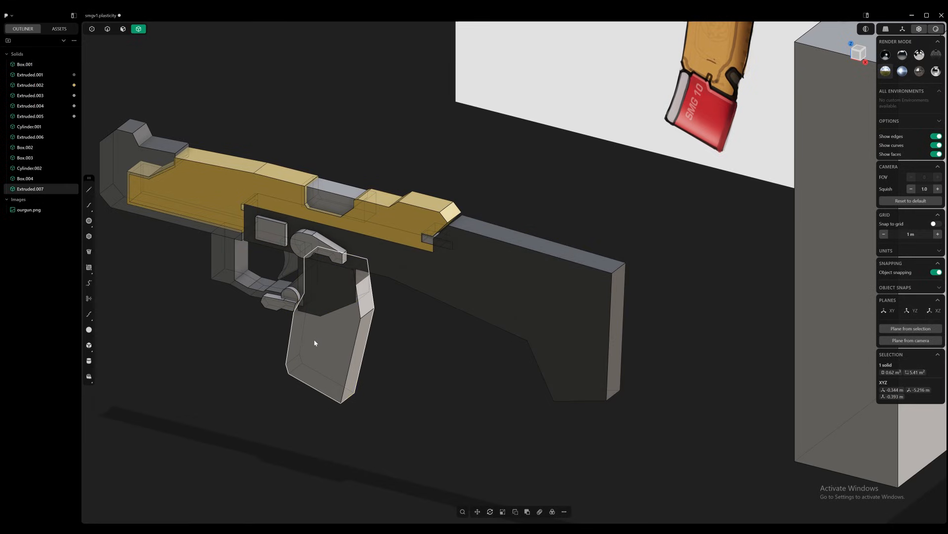
pyautogui.press('m')
pyautogui.click(197, 336)
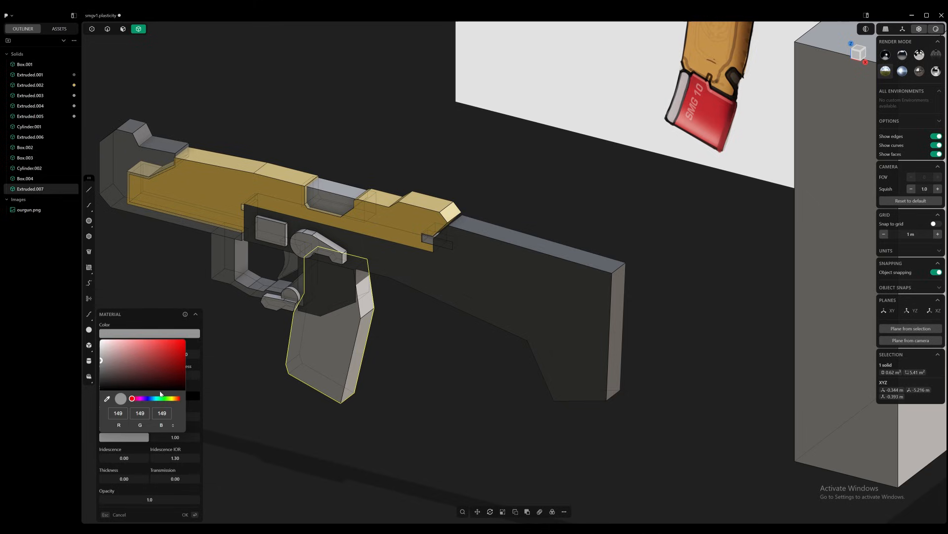
pyautogui.moveTo(132, 400); pyautogui.dragTo(176, 400)
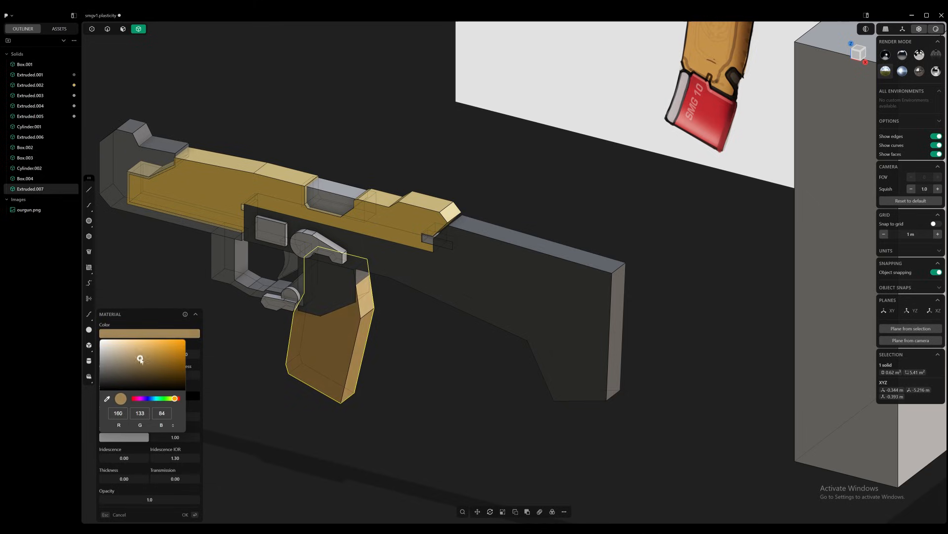
pyautogui.click(374, 359)
pyautogui.click(222, 172)
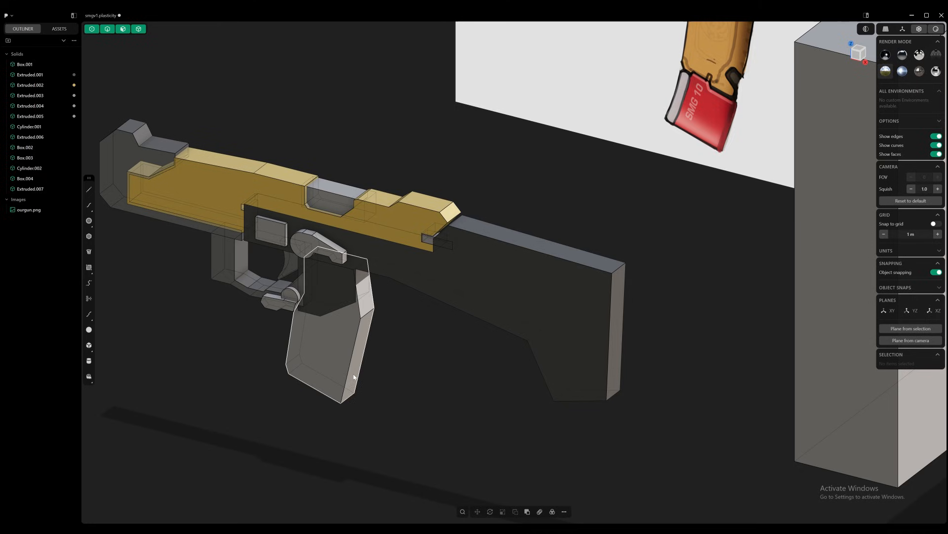
# Apply the yellow material to the grip and push its side face outward.
pyautogui.click(34, 189)
pyautogui.moveTo(45, 86)
pyautogui.hotkey('alt', 'v')
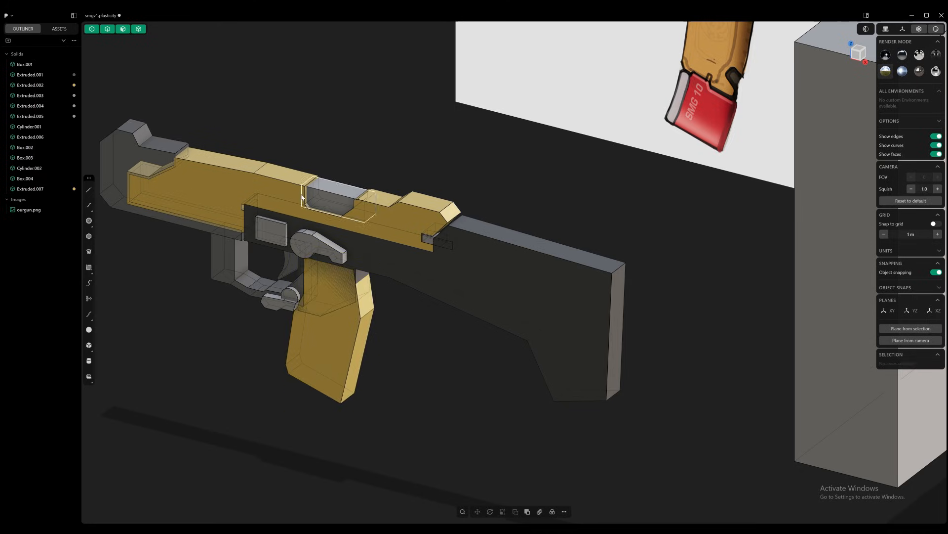
pyautogui.moveTo(341, 319)
pyautogui.mouseDown(button='middle')
pyautogui.moveTo(357, 318)
pyautogui.moveTo(341, 326)
pyautogui.mouseUp(button='middle')
pyautogui.moveTo(339, 326); pyautogui.dragTo(367, 335)
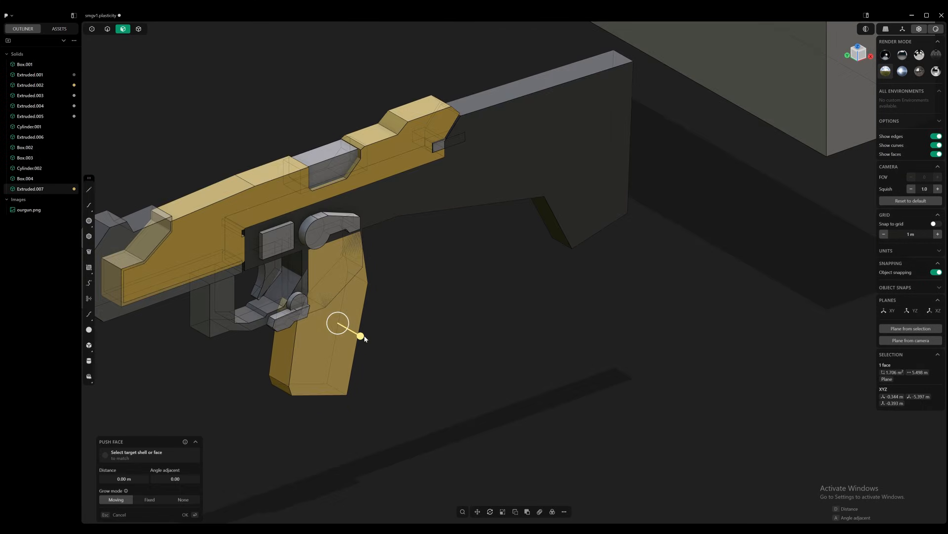
pyautogui.click(367, 336)
pyautogui.scroll(3, 322, 252)
# Mirror all solids into a full symmetrical gun body.
pyautogui.moveTo(356, 318)
pyautogui.mouseDown(button='middle')
pyautogui.moveTo(322, 244)
pyautogui.moveTo(268, 270)
pyautogui.mouseUp(button='middle')
pyautogui.scroll(-3, 388, 270)
pyautogui.moveTo(387, 271)
pyautogui.mouseDown(button='middle')
pyautogui.moveTo(371, 233)
pyautogui.moveTo(295, 259)
pyautogui.mouseUp(button='middle')
pyautogui.hotkey('ctrl', 'a')
pyautogui.hotkey('alt', 'x')
pyautogui.click(471, 247)
# Scale the gun down along X to about 0.9 from a centred pivot.
pyautogui.moveTo(459, 252)
pyautogui.mouseDown(button='middle')
pyautogui.moveTo(475, 153)
pyautogui.moveTo(445, 223)
pyautogui.mouseUp(button='middle')
pyautogui.press('s')
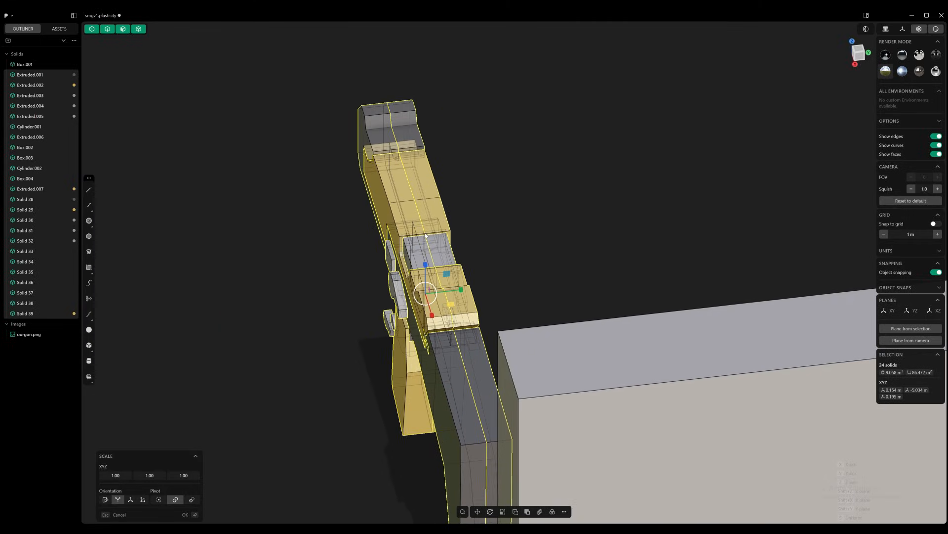
pyautogui.click(425, 236)
pyautogui.moveTo(460, 232); pyautogui.dragTo(454, 228)
pyautogui.moveTo(454, 228); pyautogui.dragTo(430, 211, button='middle')
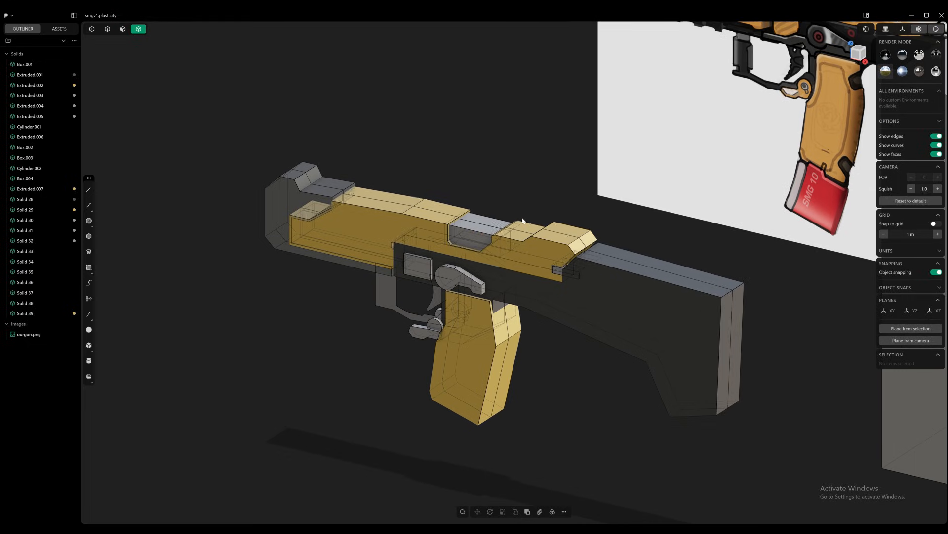
pyautogui.moveTo(519, 195); pyautogui.dragTo(438, 212, button='middle')
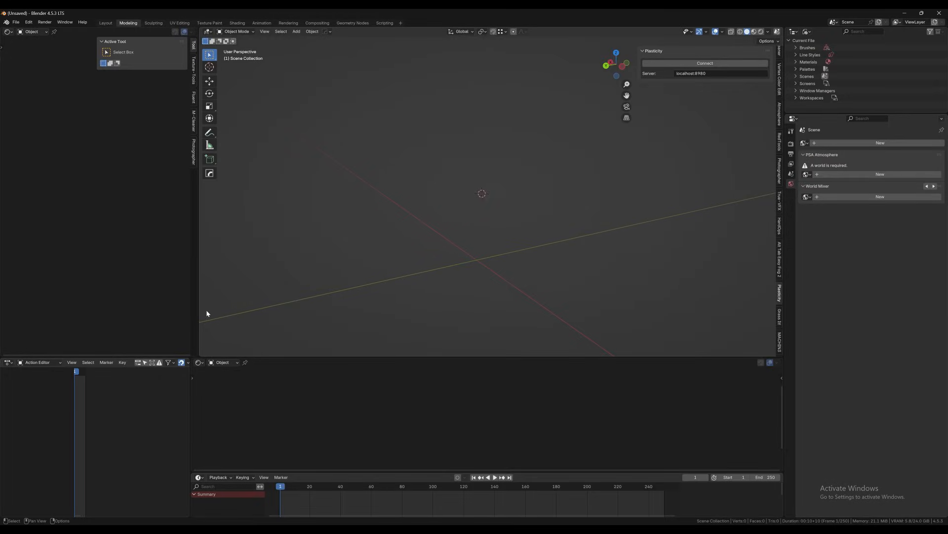
# Narrow the toolbar, shrink the timeline and set the Outliner to View Layer.
pyautogui.moveTo(197, 313); pyautogui.dragTo(137, 312)
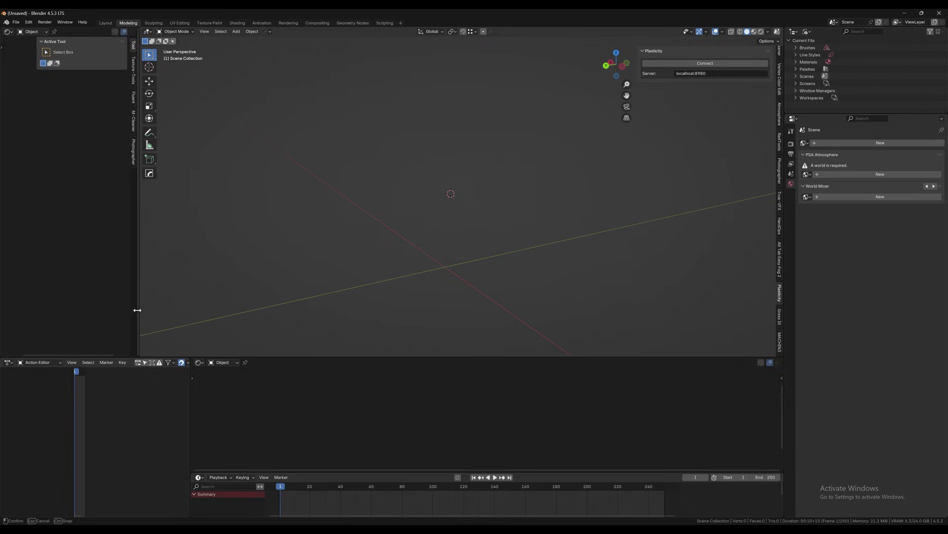
pyautogui.click(808, 31)
pyautogui.click(821, 57)
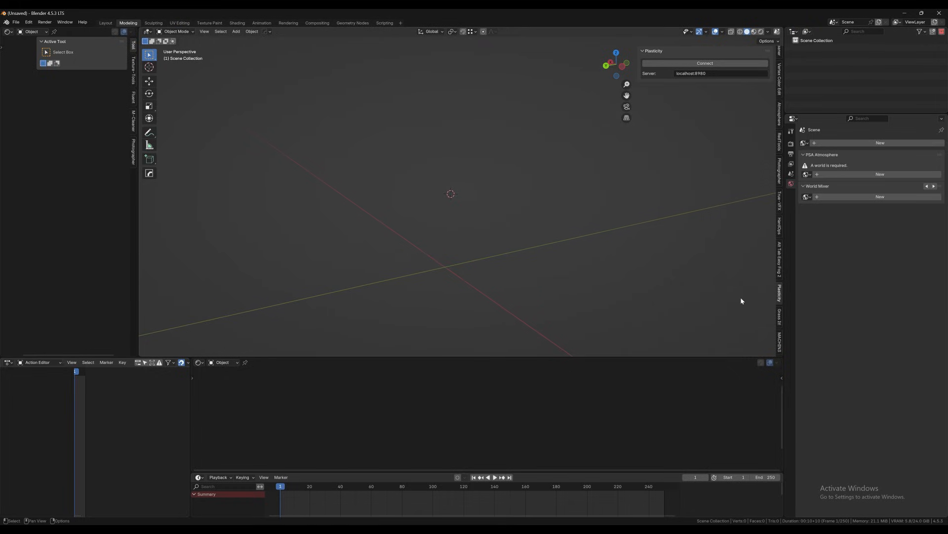
pyautogui.moveTo(730, 359); pyautogui.dragTo(731, 414)
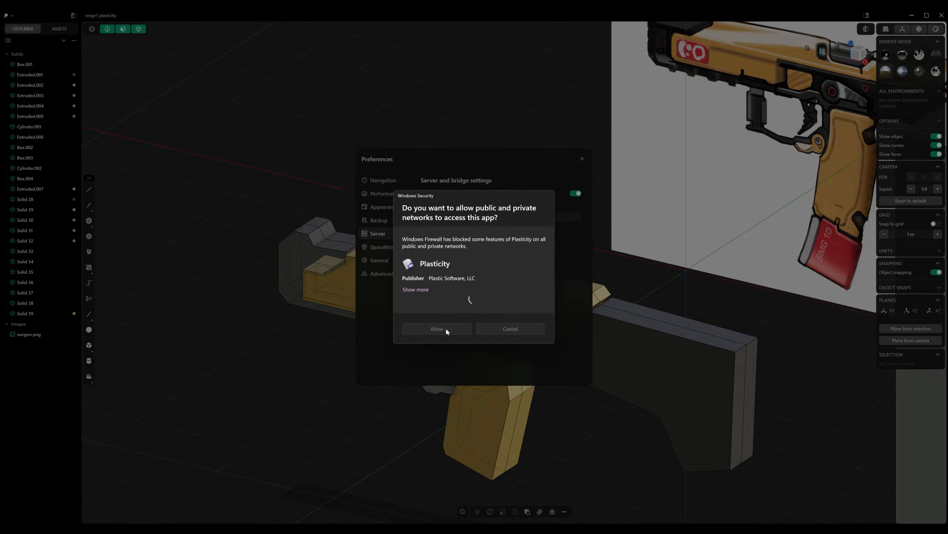
# Allow Plasticity through Windows Firewall and connect Blender to its server on localhost:8980.
pyautogui.click(437, 328)
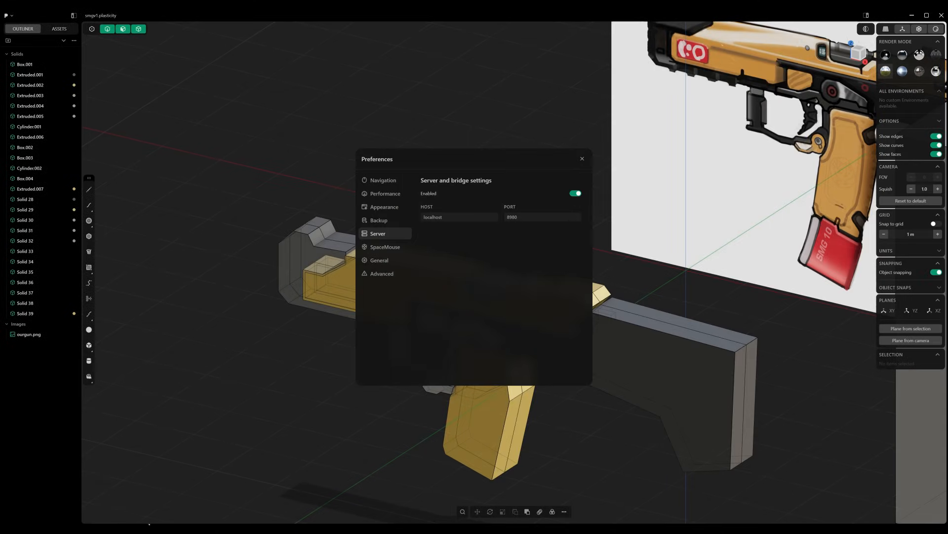
pyautogui.hotkey('alt', 'Tab')
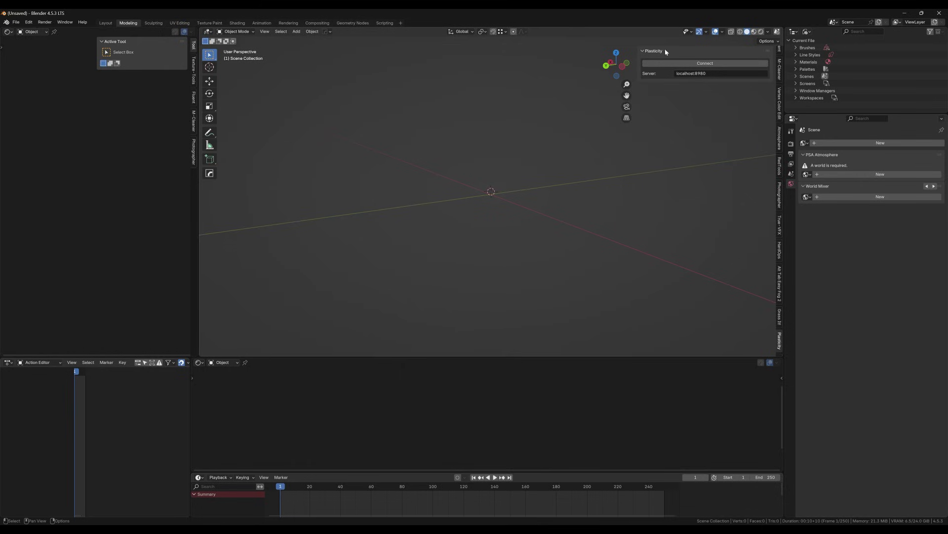
pyautogui.click(705, 64)
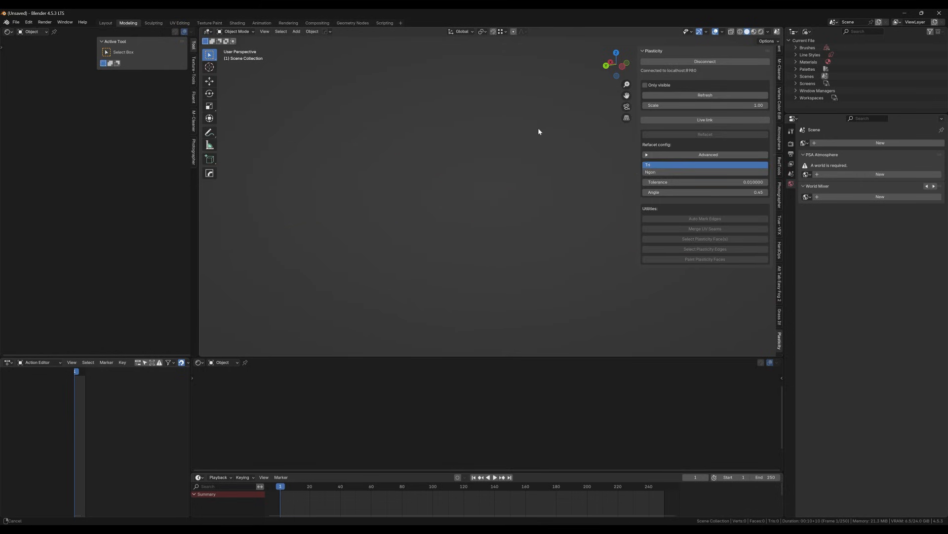
# Show the View Layer in the Outliner, refresh the Plasticity link and frame the imported gun and wall.
pyautogui.press('f')
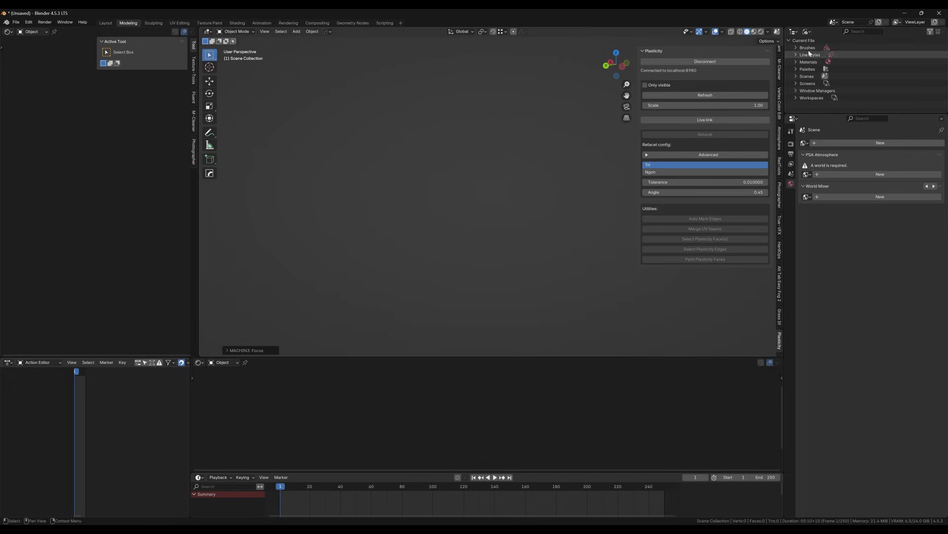
pyautogui.click(808, 33)
pyautogui.click(828, 57)
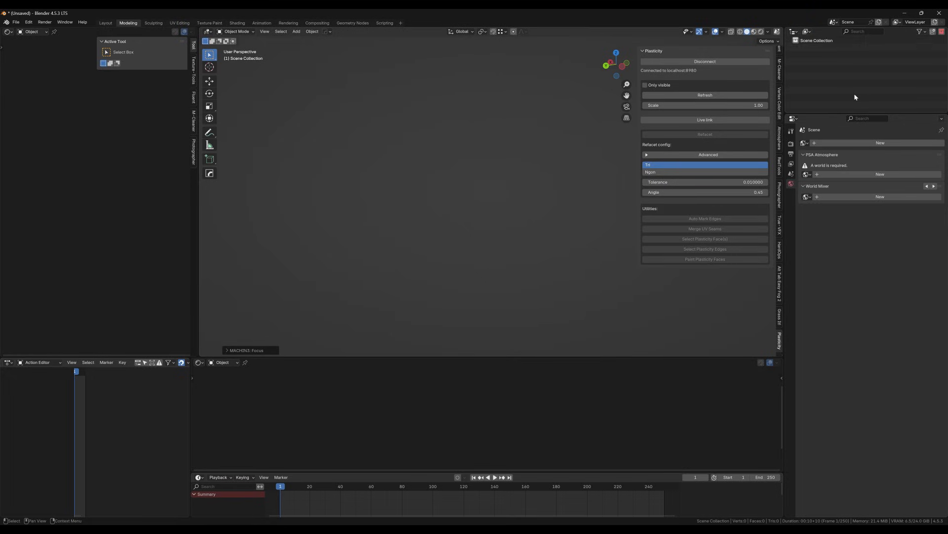
pyautogui.click(706, 95)
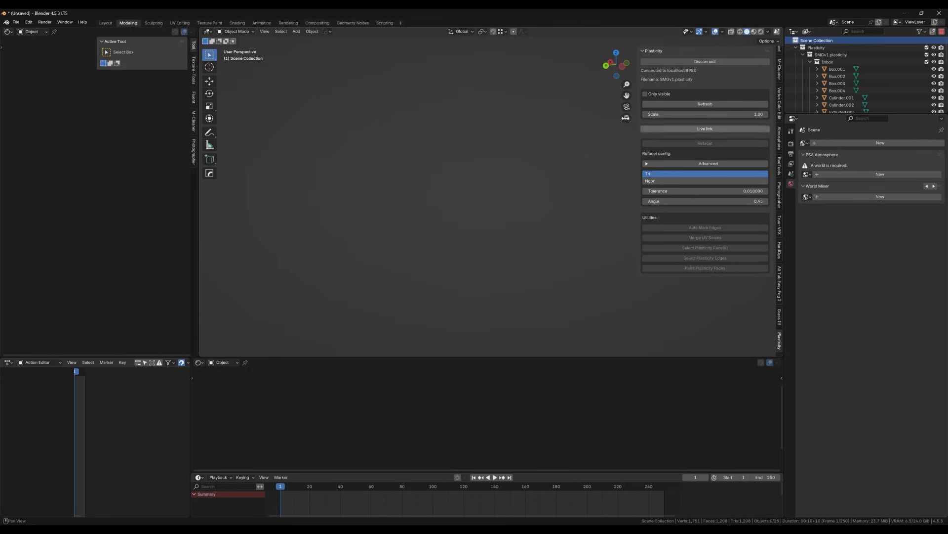
pyautogui.hotkey('ctrl', 'f')
pyautogui.moveTo(586, 232); pyautogui.dragTo(437, 226, button='middle')
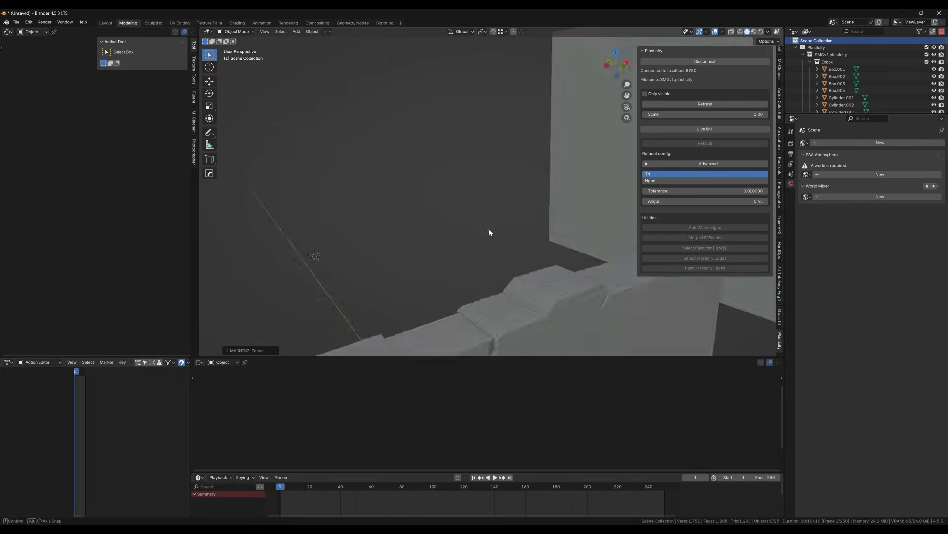
pyautogui.scroll(-4, 436, 256)
pyautogui.scroll(4, 410, 280)
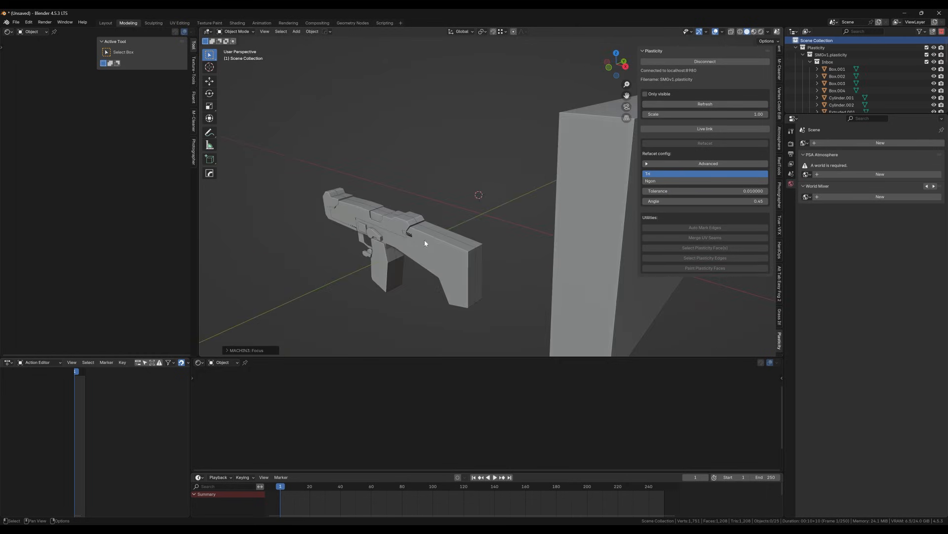
# Add a camera and move it along Y toward the gun's grip.
pyautogui.hotkey('shift', 'a')
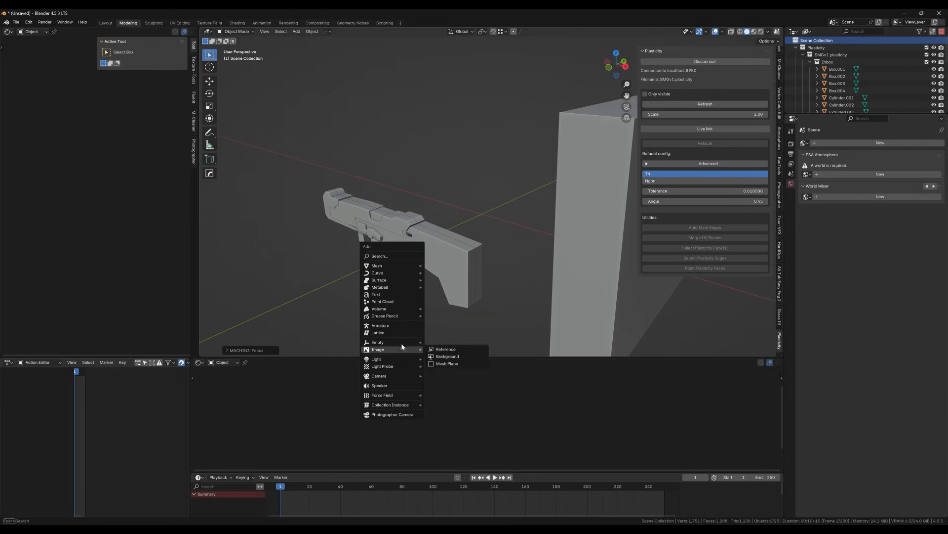
pyautogui.moveTo(379, 376)
pyautogui.click(469, 378)
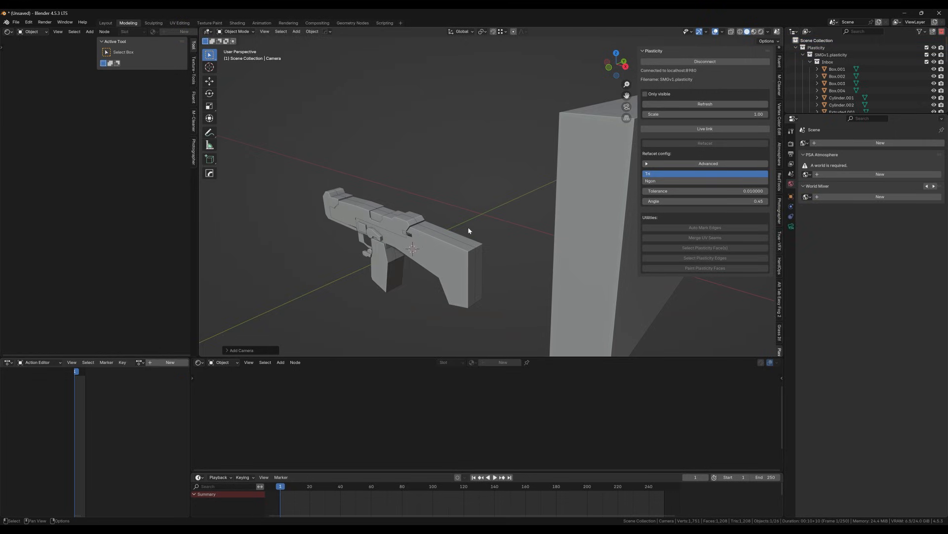
pyautogui.scroll(2, 468, 227)
pyautogui.press('g')
pyautogui.press('y')
pyautogui.click(378, 256)
pyautogui.press('g')
pyautogui.click(401, 273)
# Turn the left area into a 3D Viewport and zero the camera's rotation in the sidebar.
pyautogui.press('n')
pyautogui.press('n')
pyautogui.scroll(4, 777, 60)
pyautogui.click(779, 58)
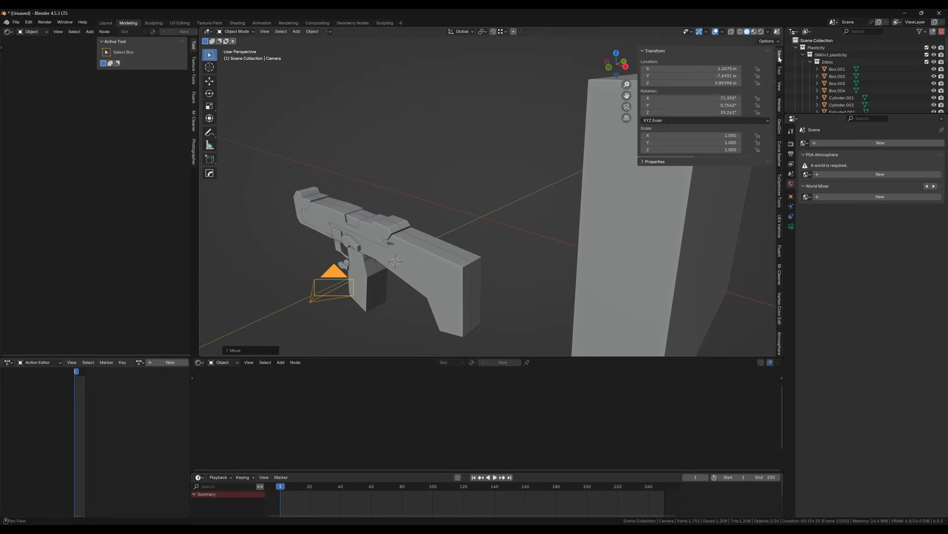
pyautogui.click(9, 32)
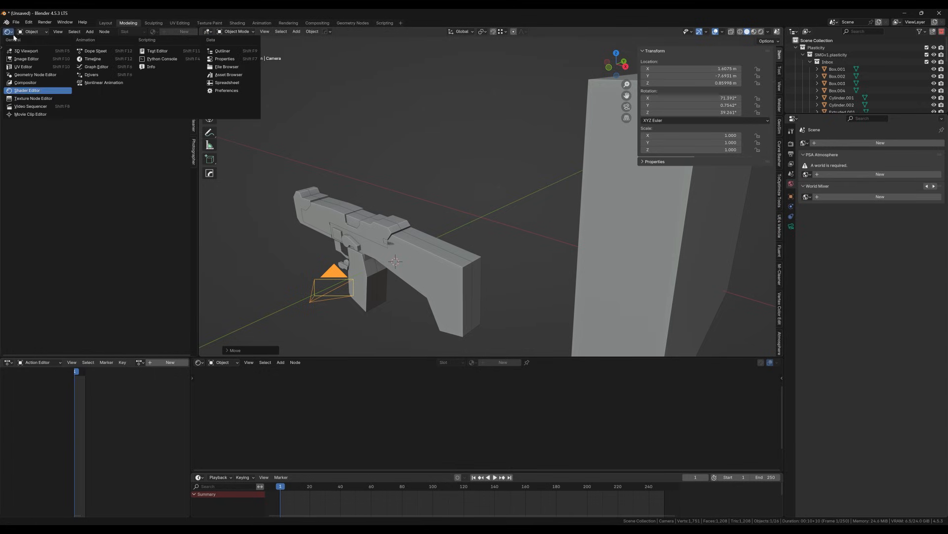
pyautogui.click(27, 52)
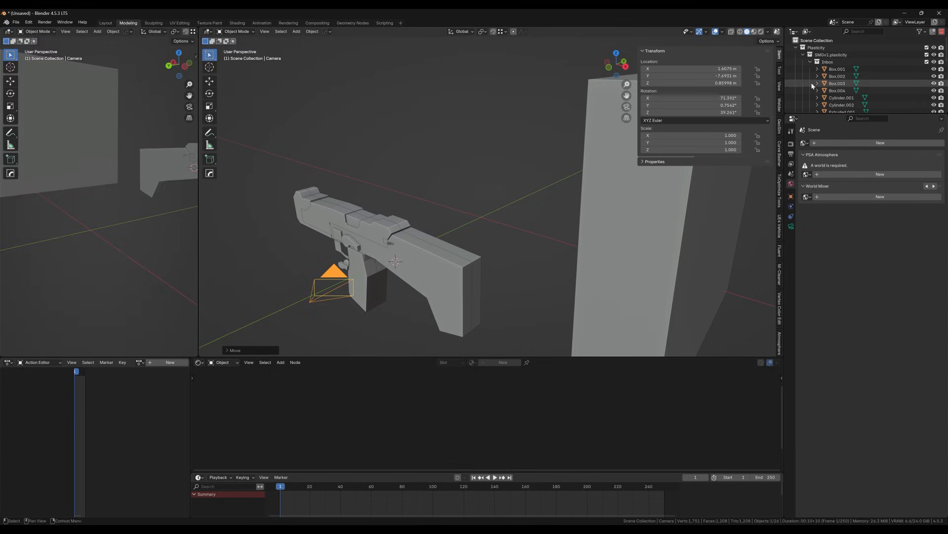
pyautogui.moveTo(729, 97); pyautogui.dragTo(730, 112)
pyautogui.write('0')
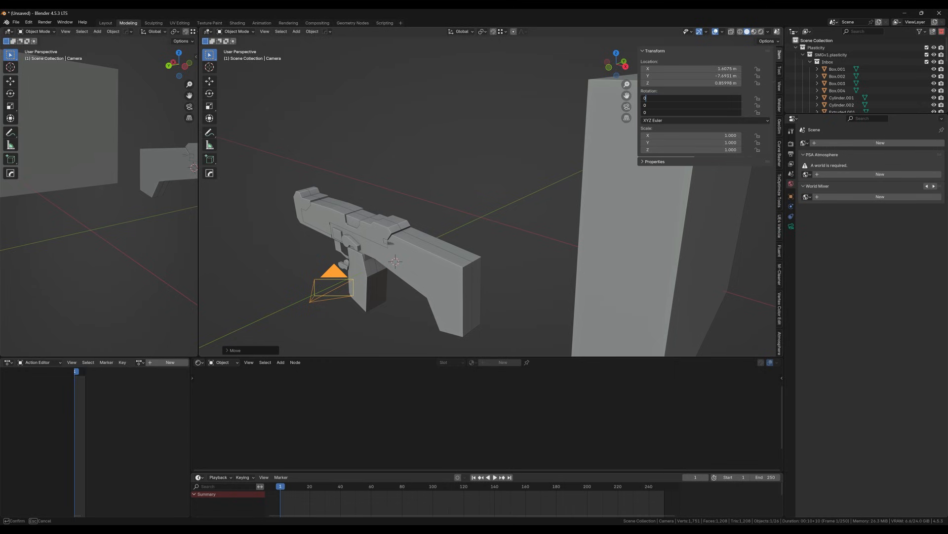
pyautogui.press('Return')
# Rotate the camera 90° about X and 85° about Z.
pyautogui.moveTo(415, 222); pyautogui.dragTo(401, 222, button='middle')
pyautogui.press('r')
pyautogui.press('y')
pyautogui.press('x')
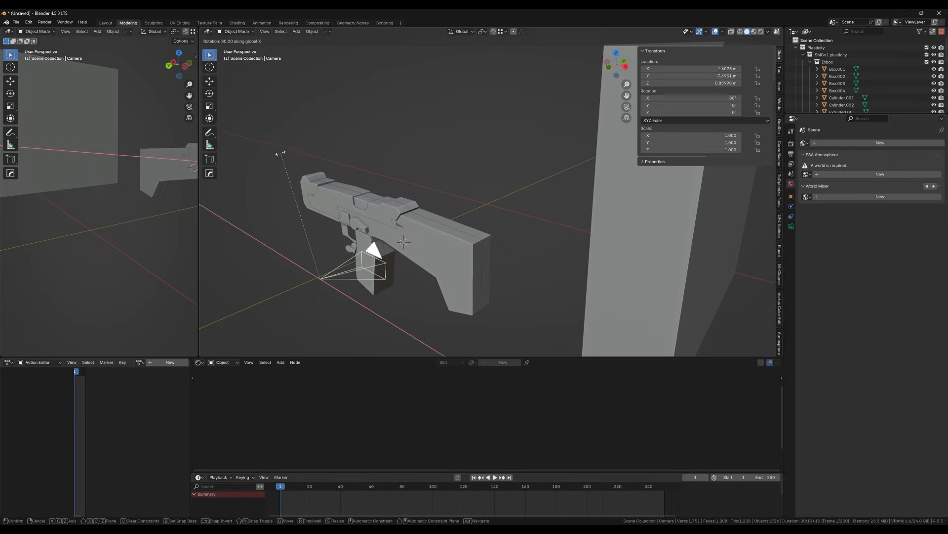
pyautogui.click(272, 161)
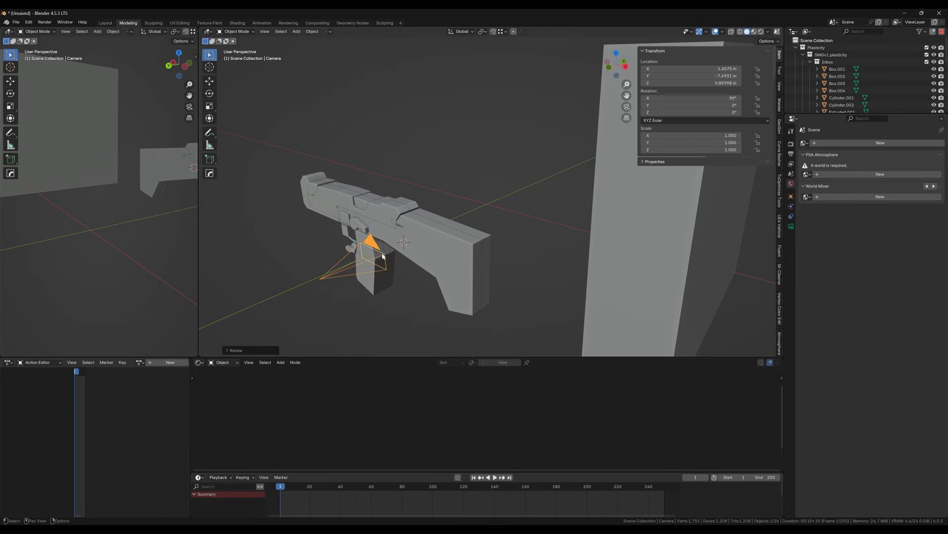
pyautogui.press('r')
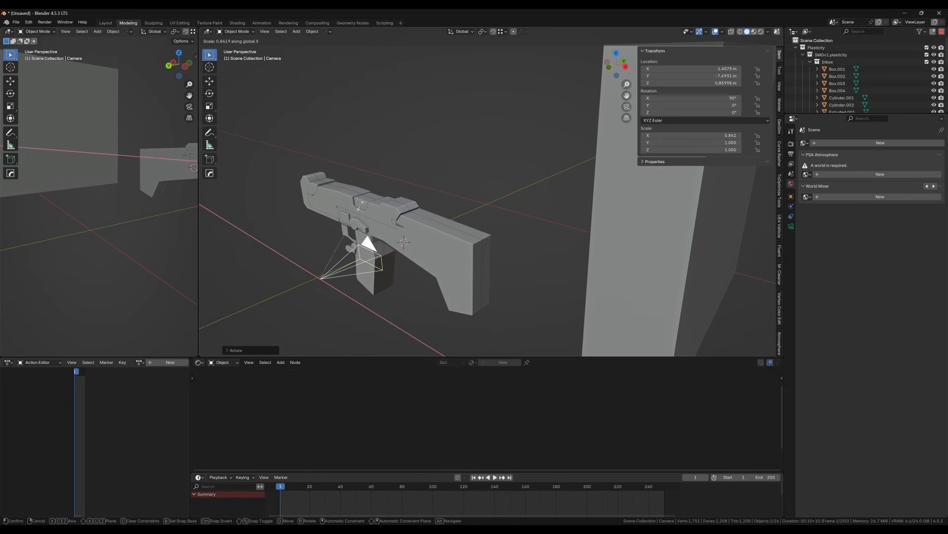
pyautogui.press('z')
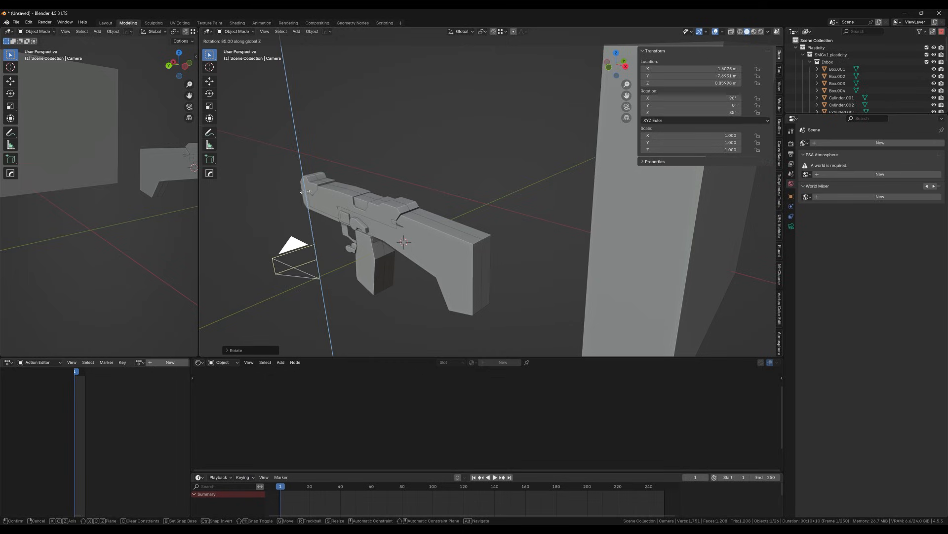
pyautogui.click(360, 193)
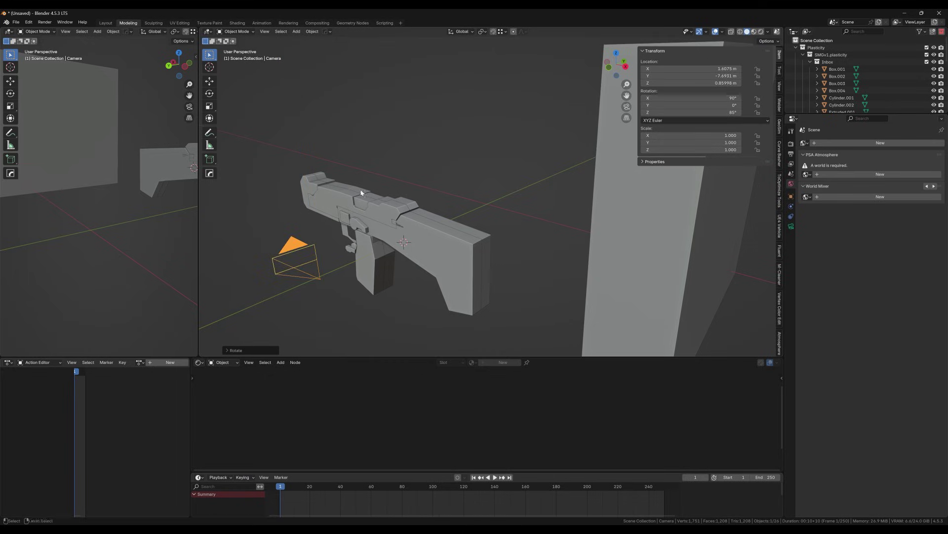
# Widen the left 3D view, save as SMG.blend and show the Photographer camera list in the sidebar.
pyautogui.click(97, 96)
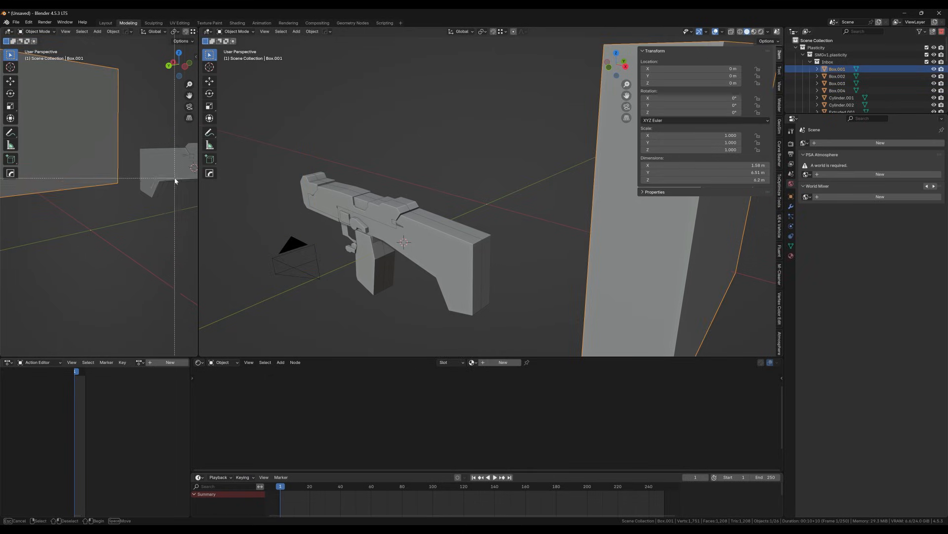
pyautogui.press('Escape')
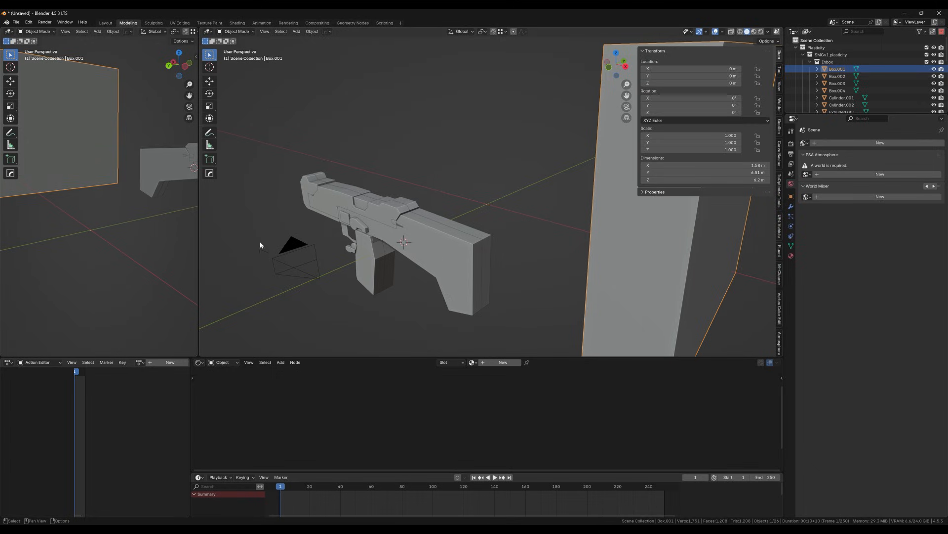
pyautogui.moveTo(98, 183); pyautogui.dragTo(197, 215, button='middle')
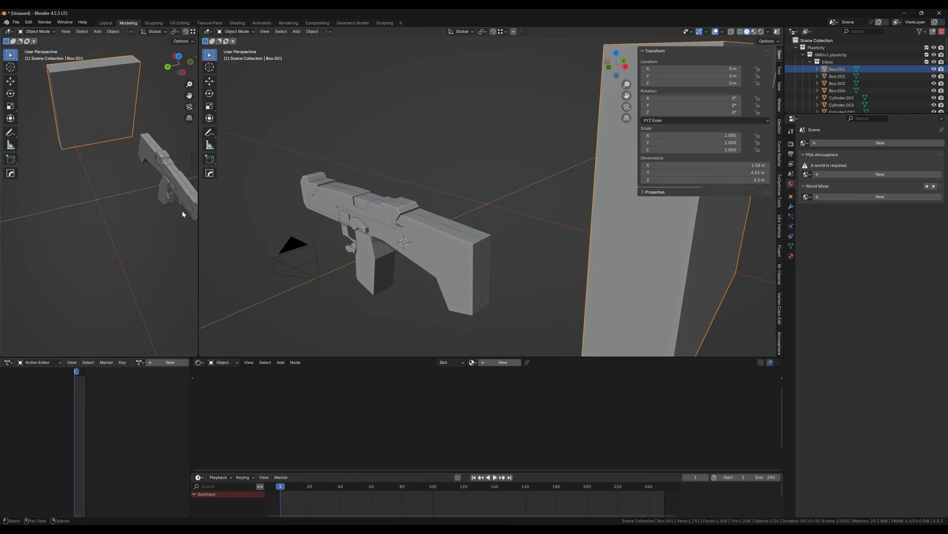
pyautogui.moveTo(198, 215); pyautogui.dragTo(219, 216)
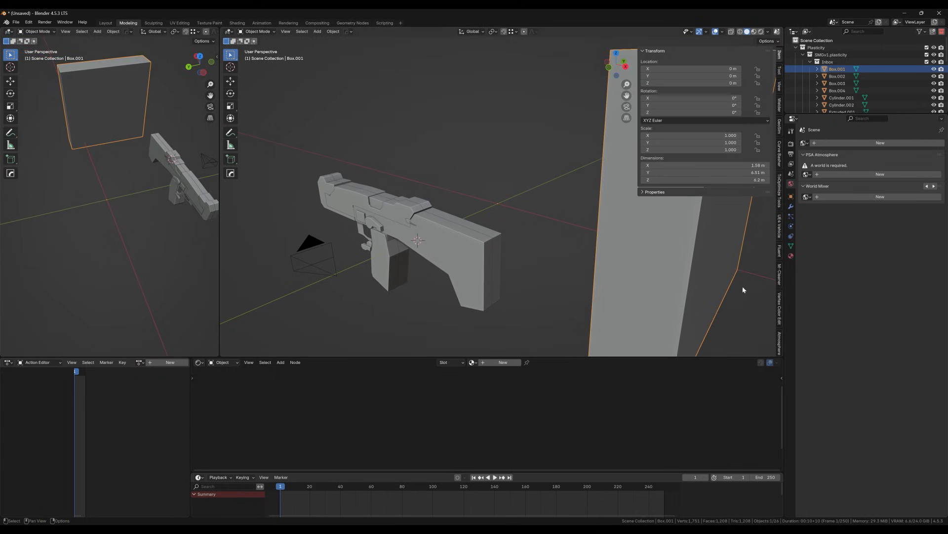
pyautogui.scroll(-2, 748, 288)
pyautogui.scroll(-2, 764, 292)
pyautogui.scroll(-2, 782, 299)
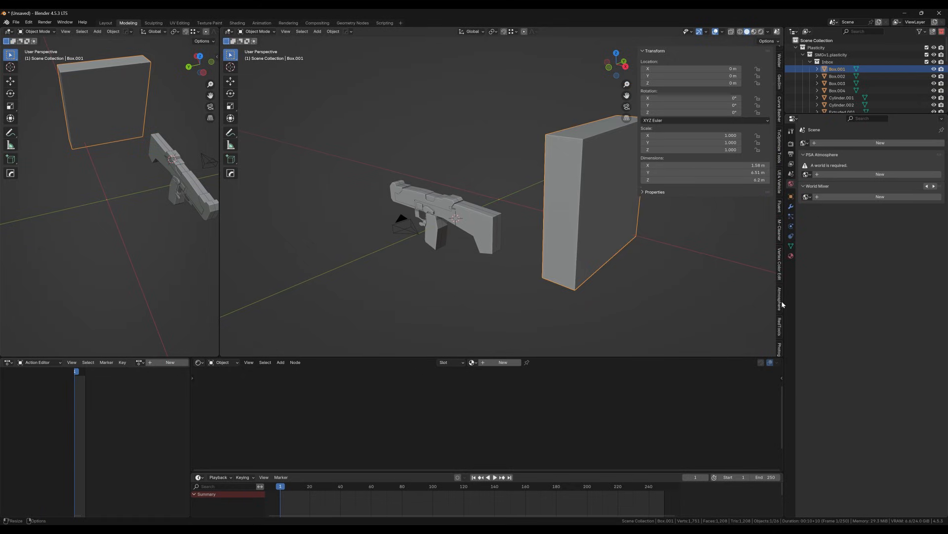
pyautogui.hotkey('ctrl', 's')
pyautogui.scroll(2, 481, 244)
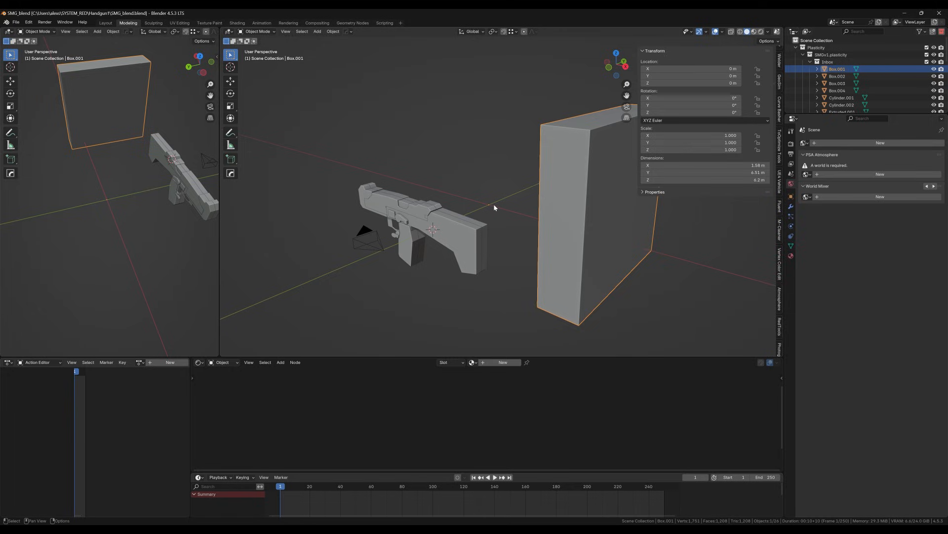
pyautogui.scroll(1, 477, 208)
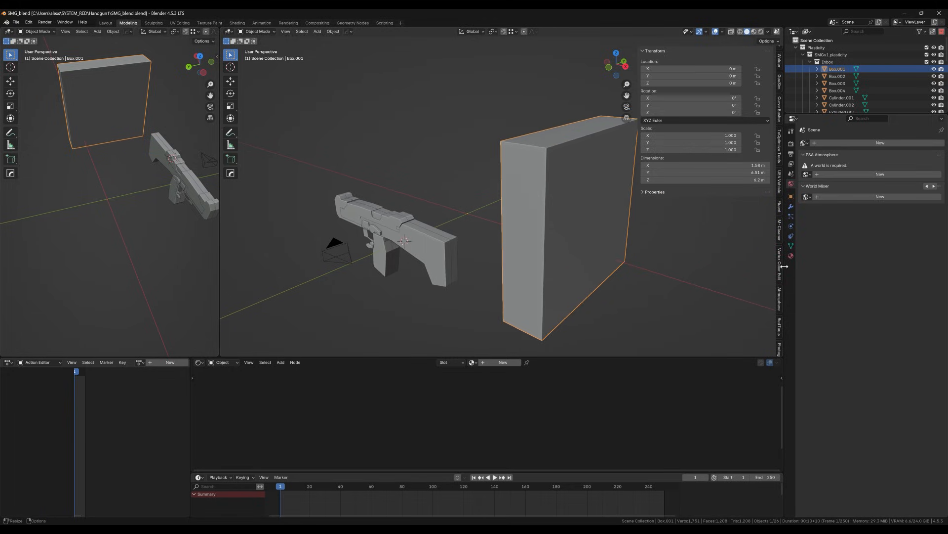
pyautogui.scroll(-3, 784, 268)
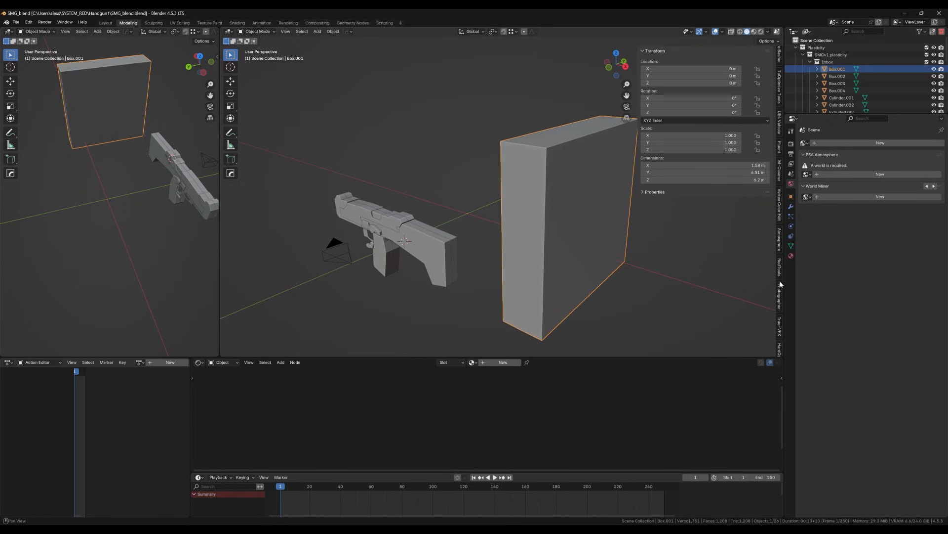
pyautogui.click(784, 309)
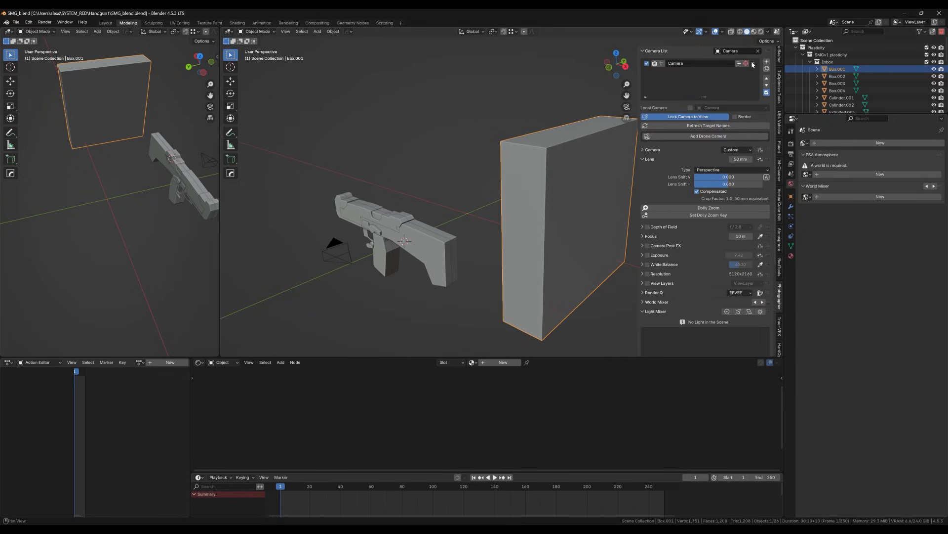
# Look through the camera and move it roughly behind the gun.
pyautogui.click(655, 64)
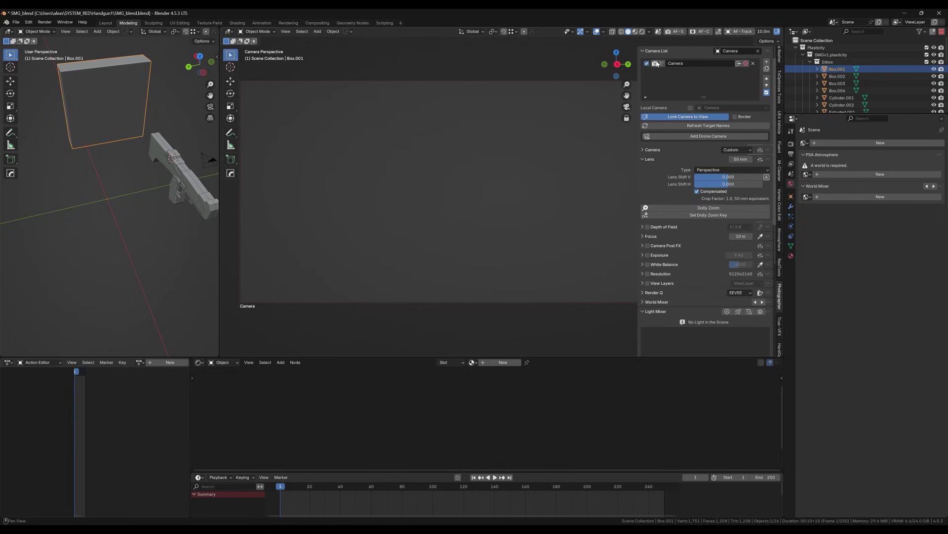
pyautogui.click(176, 160)
pyautogui.press('g')
pyautogui.press('y')
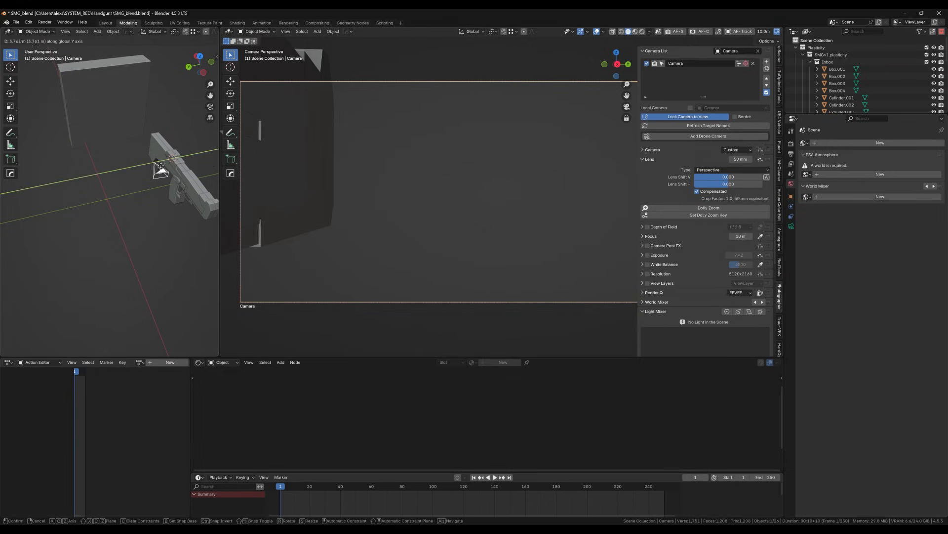
pyautogui.press('x')
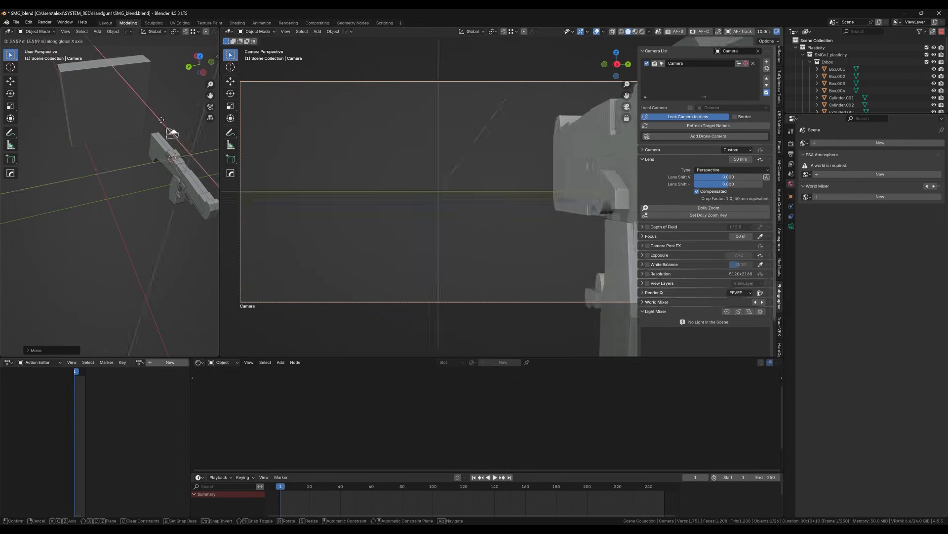
pyautogui.press('z')
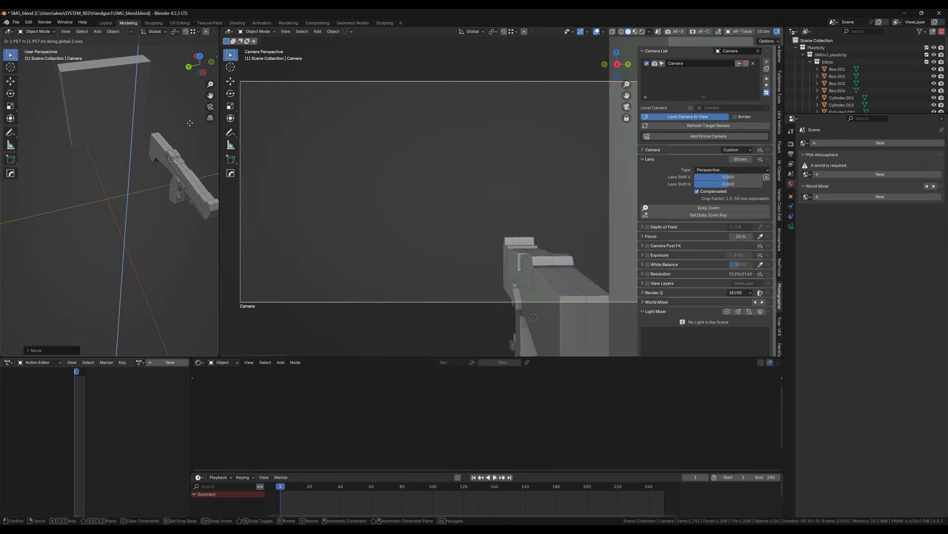
pyautogui.click(189, 119)
# Set the camera lens unit to Field of View at 80°.
pyautogui.click(792, 227)
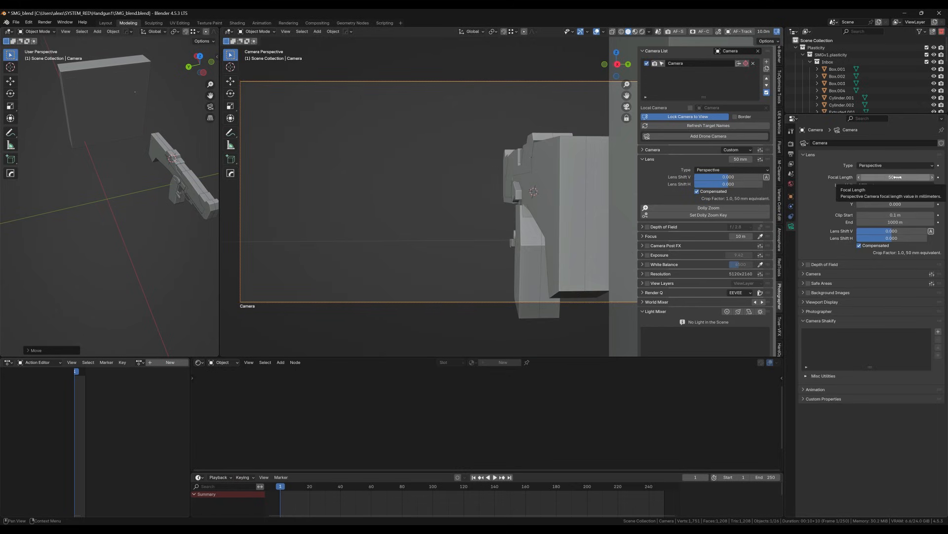
pyautogui.click(883, 185)
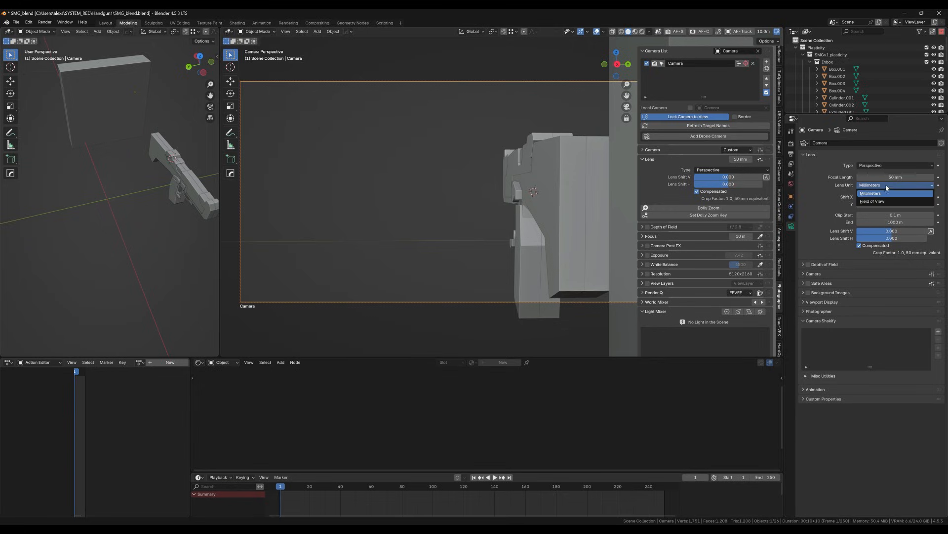
pyautogui.click(875, 201)
pyautogui.doubleClick(882, 176)
pyautogui.write('9')
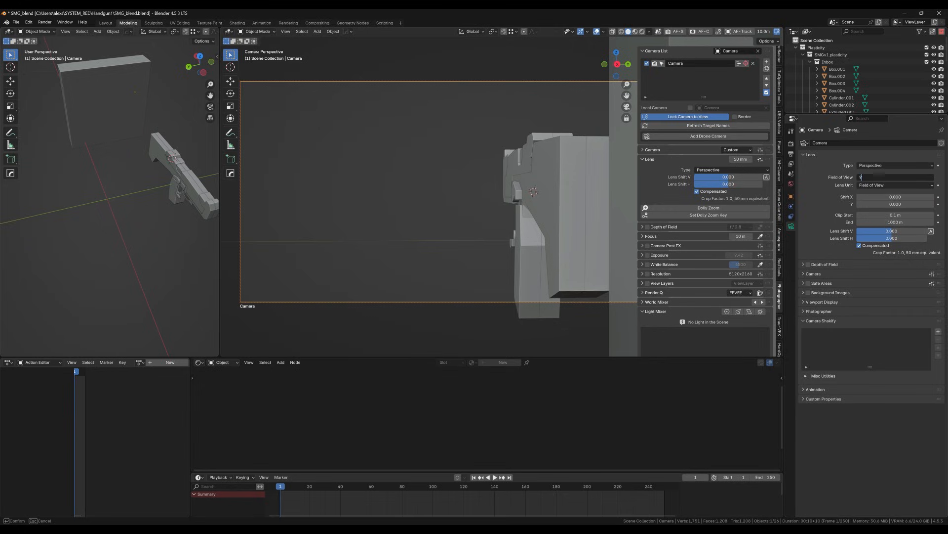
pyautogui.write('0')
pyautogui.press('Return')
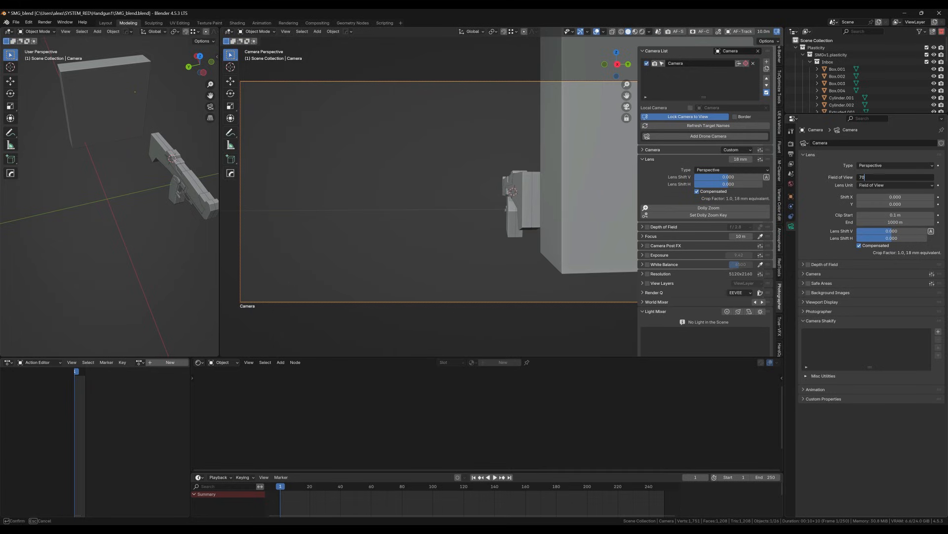
pyautogui.press('Return')
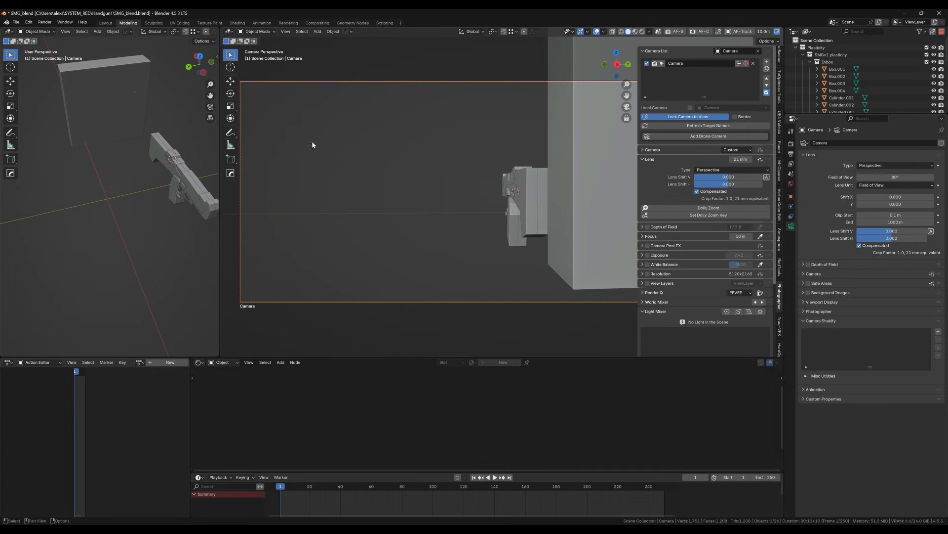
# Nudge the camera along X, Y and Z toward a first-person position, hiding the sidebar.
pyautogui.press('g')
pyautogui.press('x')
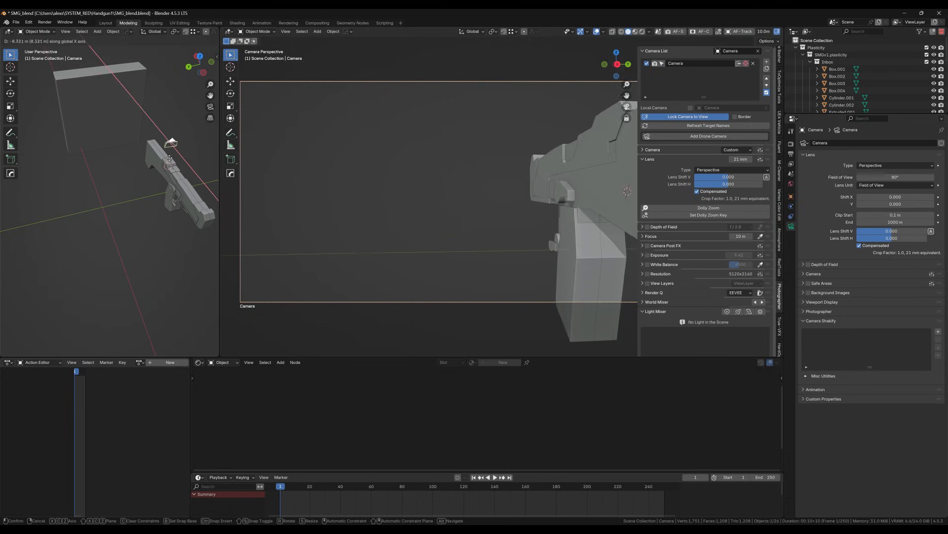
pyautogui.press('y')
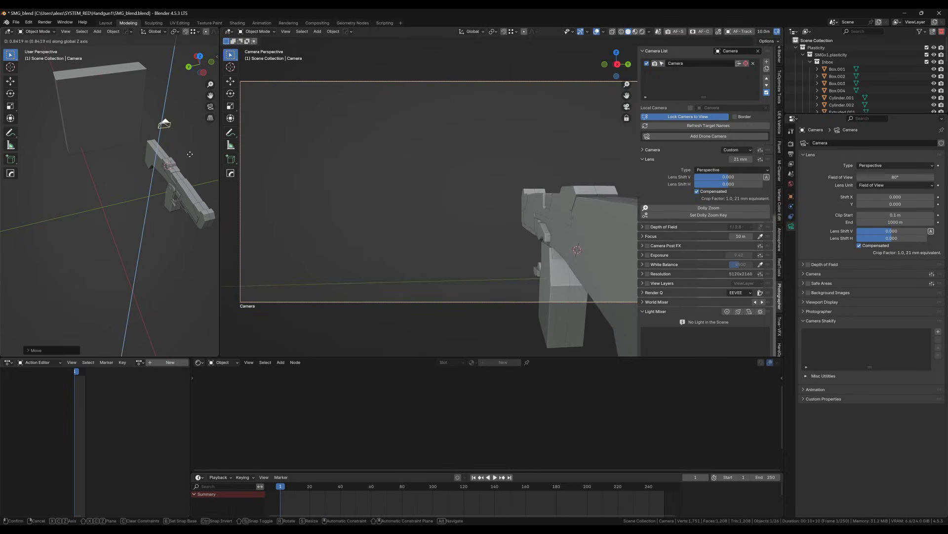
pyautogui.click(197, 149)
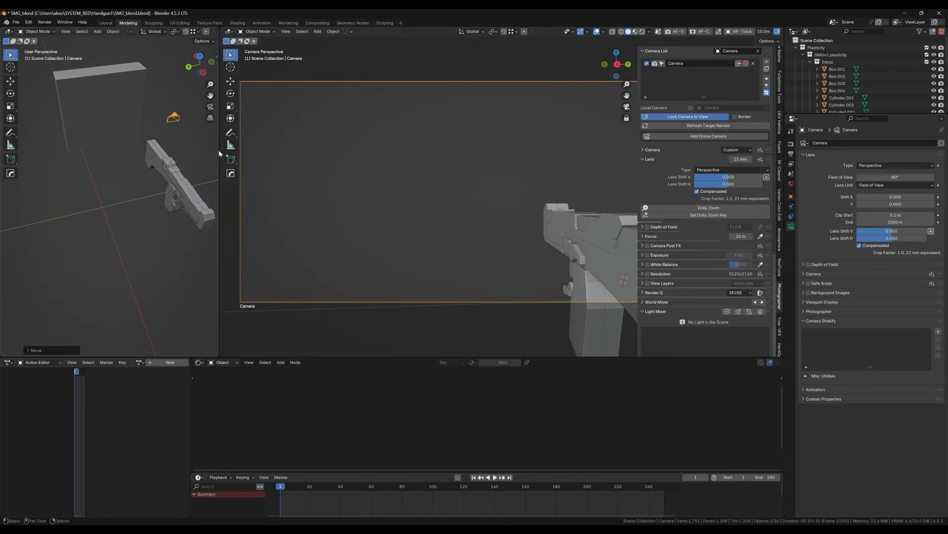
pyautogui.press('n')
pyautogui.press('g')
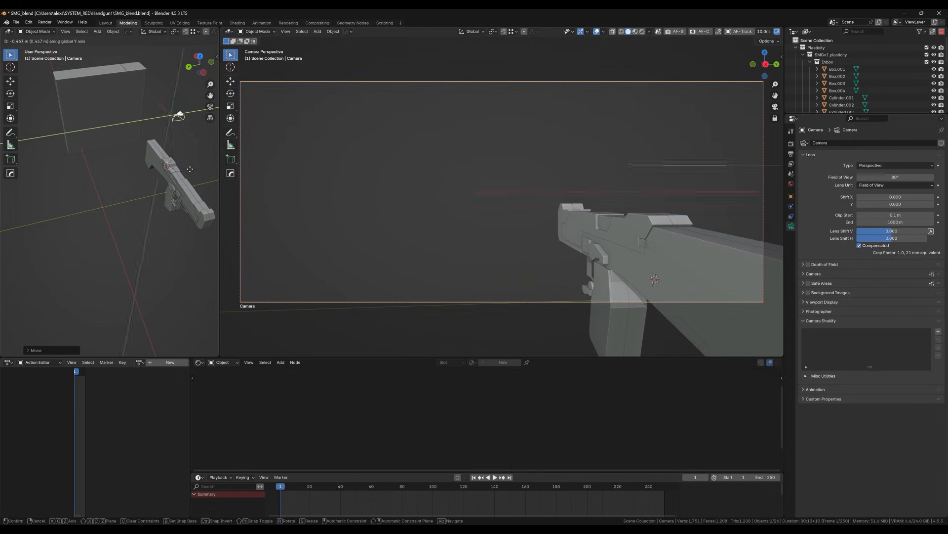
pyautogui.press('z')
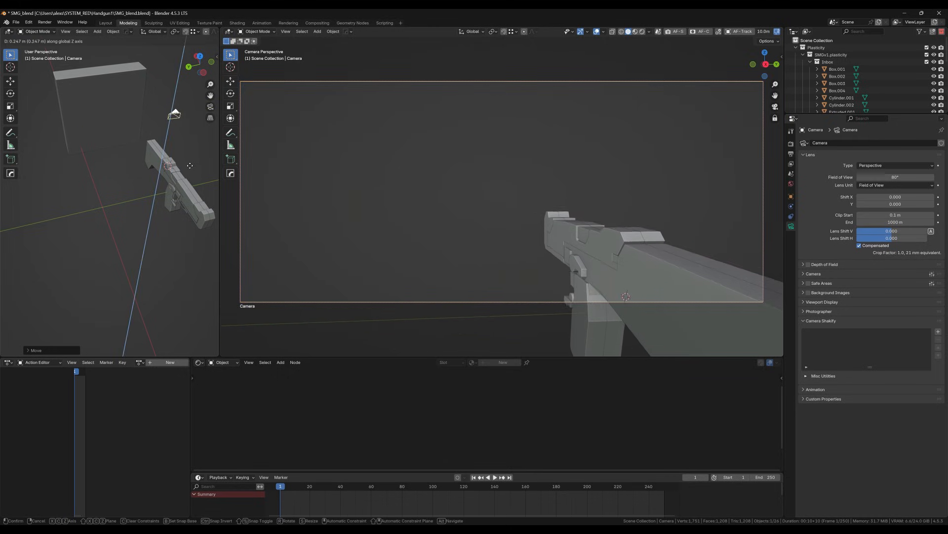
pyautogui.click(190, 159)
pyautogui.press('g')
pyautogui.press('x')
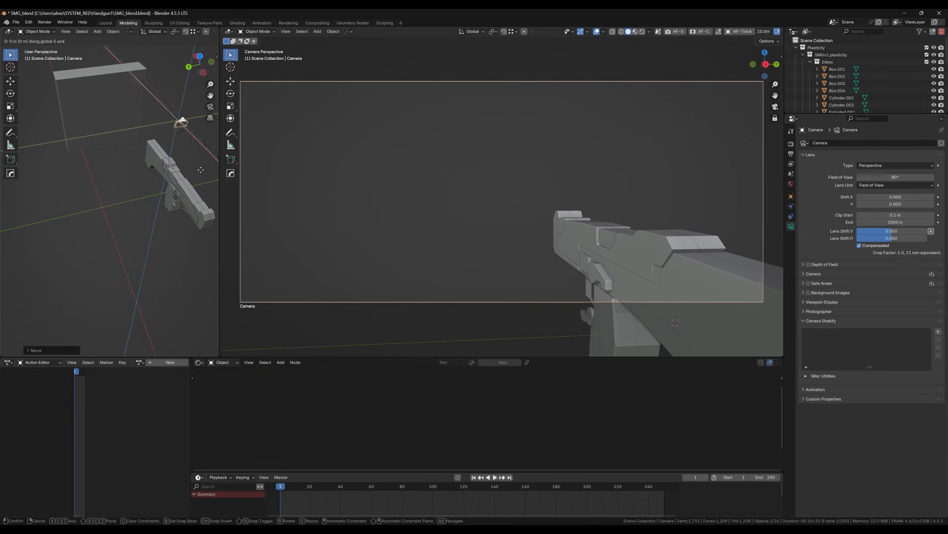
pyautogui.click(199, 171)
pyautogui.press('g')
pyautogui.press('z')
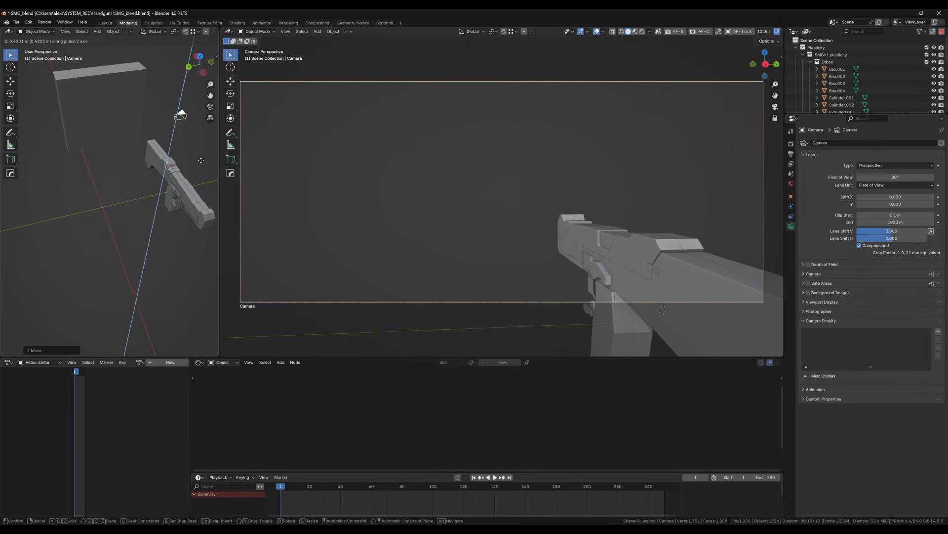
pyautogui.click(201, 161)
# Fine-tune the camera into the final first-person view and save the file.
pyautogui.press('g')
pyautogui.press('x')
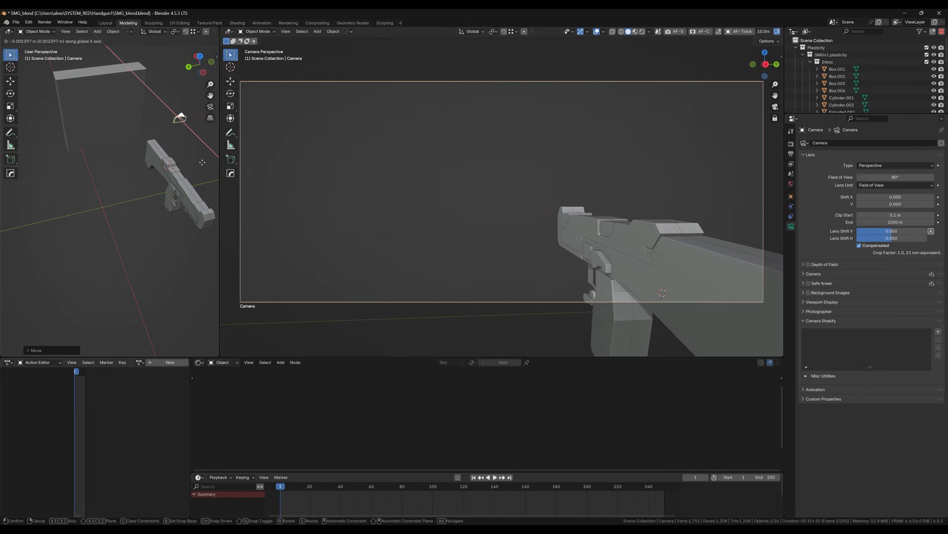
pyautogui.click(200, 162)
pyautogui.press('g')
pyautogui.press('y')
pyautogui.click(205, 160)
pyautogui.press('g')
pyautogui.press('z')
pyautogui.press('z')
pyautogui.press('z')
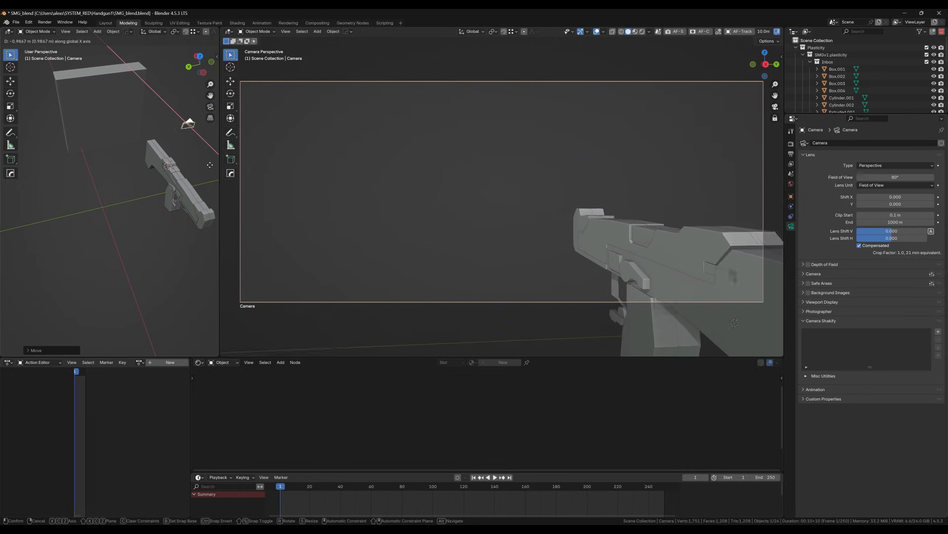
pyautogui.press('x')
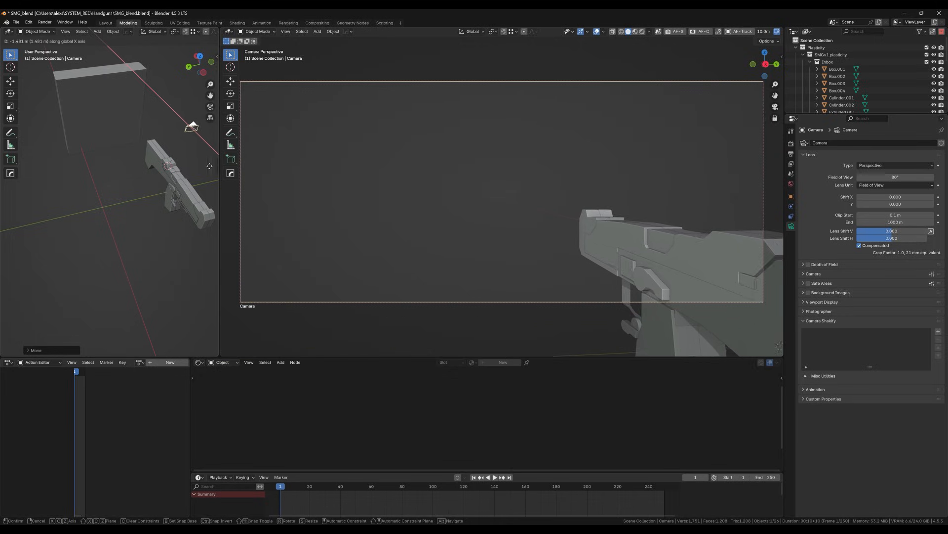
pyautogui.press('z')
pyautogui.click(203, 164)
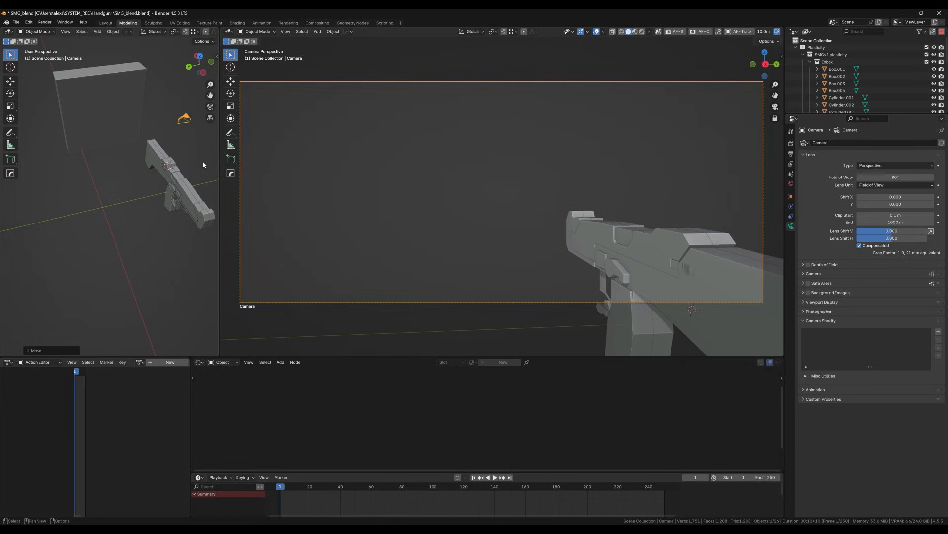
pyautogui.hotkey('ctrl', 's')
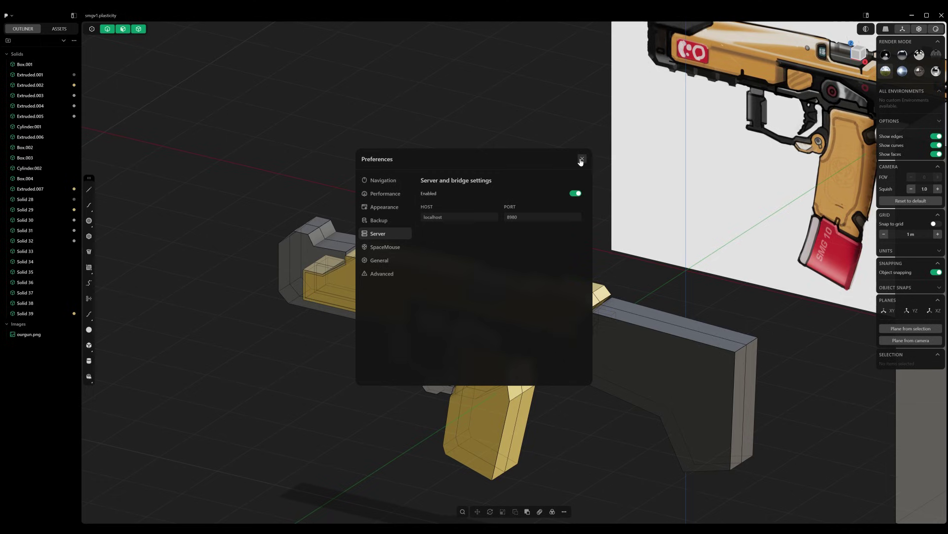
# Close Preferences and push faces on the stock and yellow body.
pyautogui.click(581, 162)
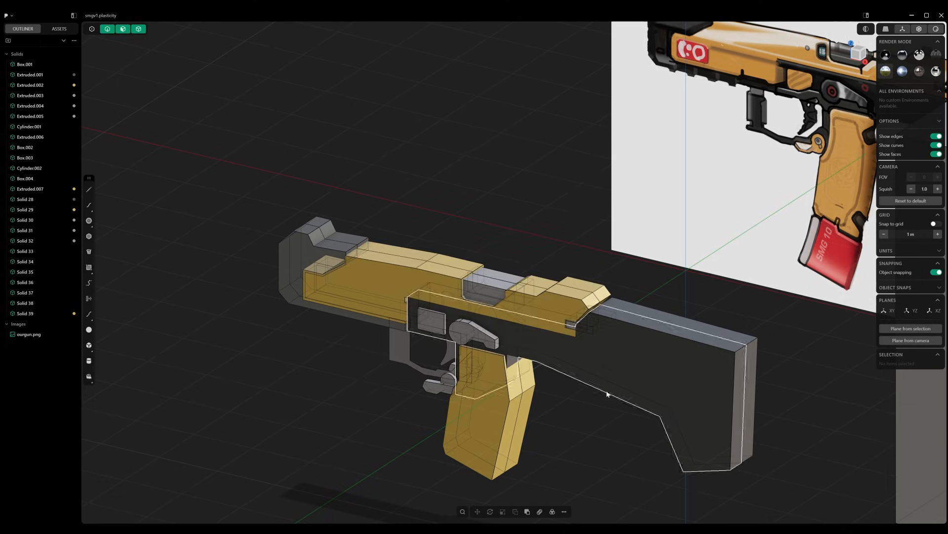
pyautogui.moveTo(590, 388); pyautogui.dragTo(564, 349, button='middle')
pyautogui.click(560, 365)
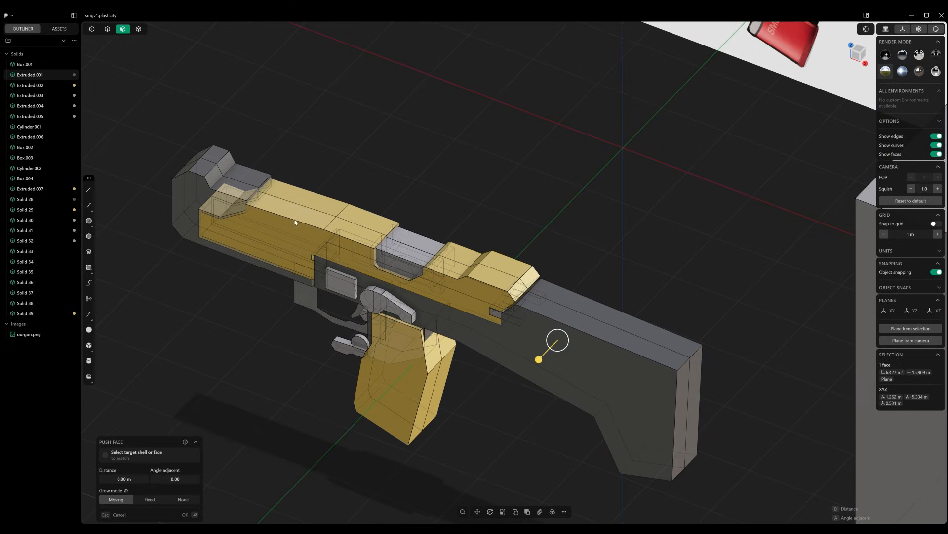
pyautogui.click(183, 197)
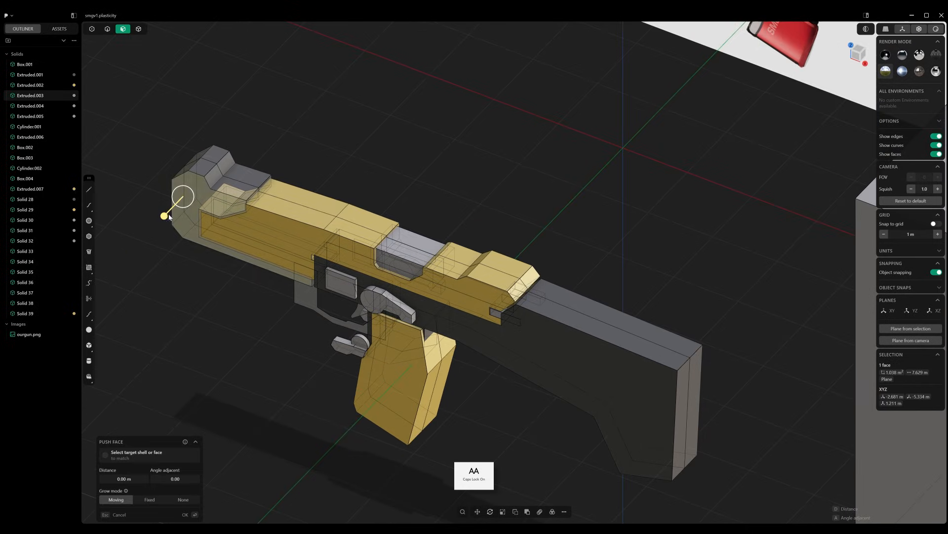
pyautogui.keyDown('shift'); pyautogui.click(276, 244); pyautogui.keyUp('shift')
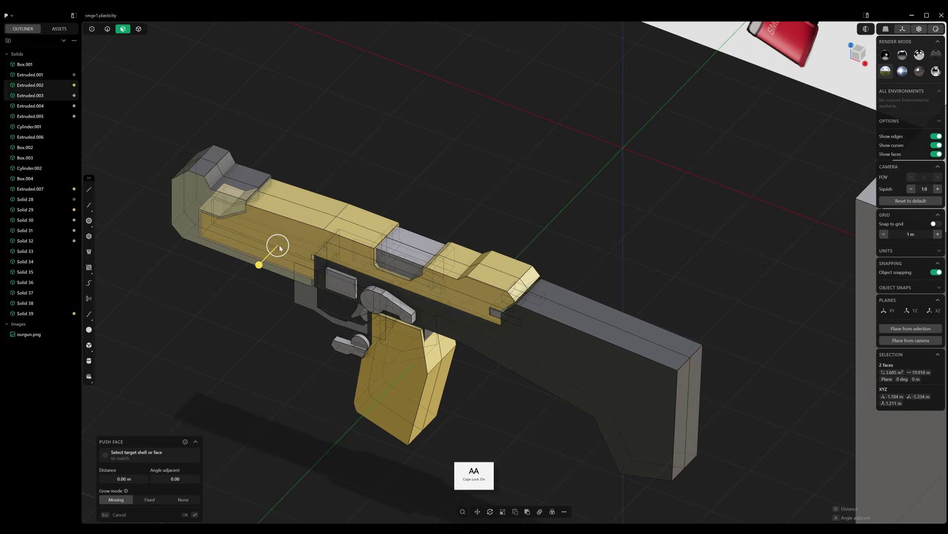
pyautogui.keyDown('shift'); pyautogui.click(625, 358); pyautogui.keyUp('shift')
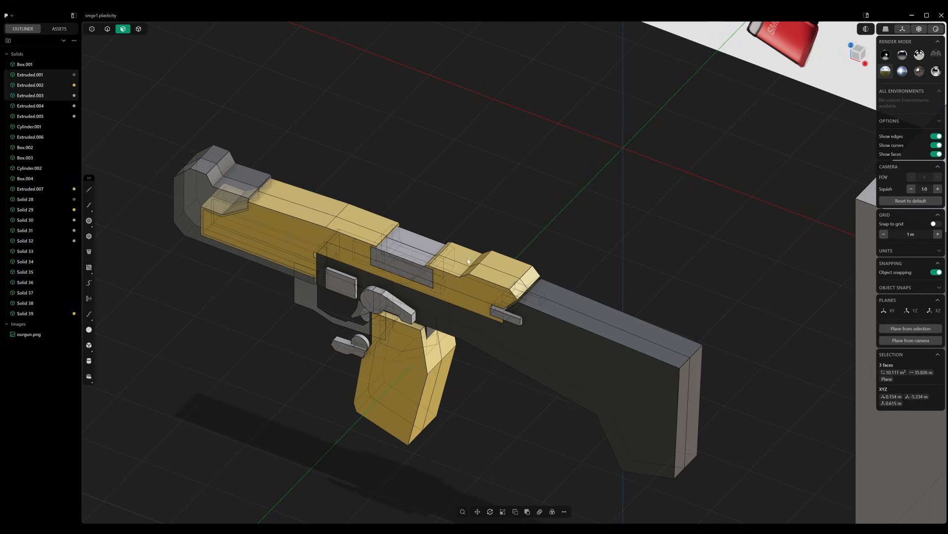
# Push the grey top block's face in about -0.07 m to form a recess.
pyautogui.moveTo(505, 282); pyautogui.dragTo(488, 304, button='middle')
pyautogui.click(400, 292)
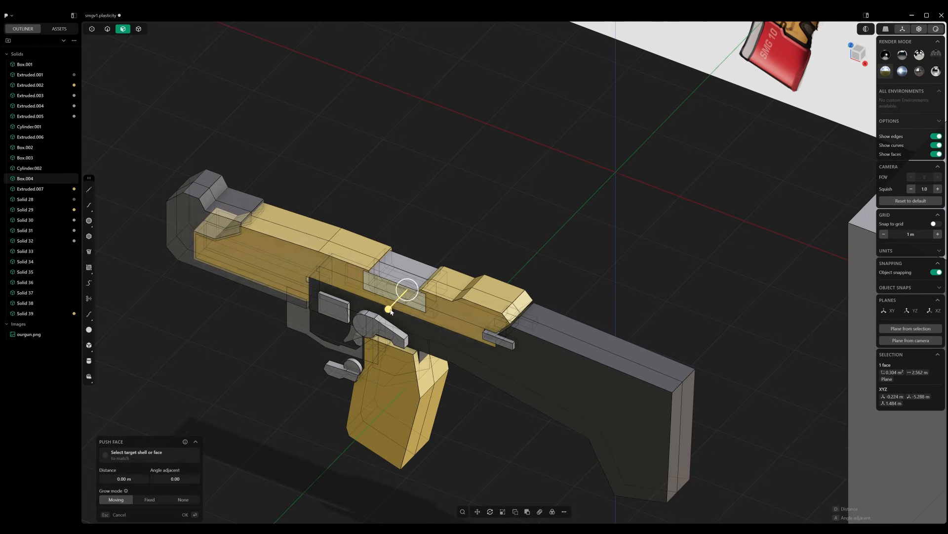
pyautogui.moveTo(401, 297); pyautogui.dragTo(395, 309)
# Commit the push and select the gun body solids including Extruded.002.
pyautogui.press('4')
pyautogui.click(415, 289)
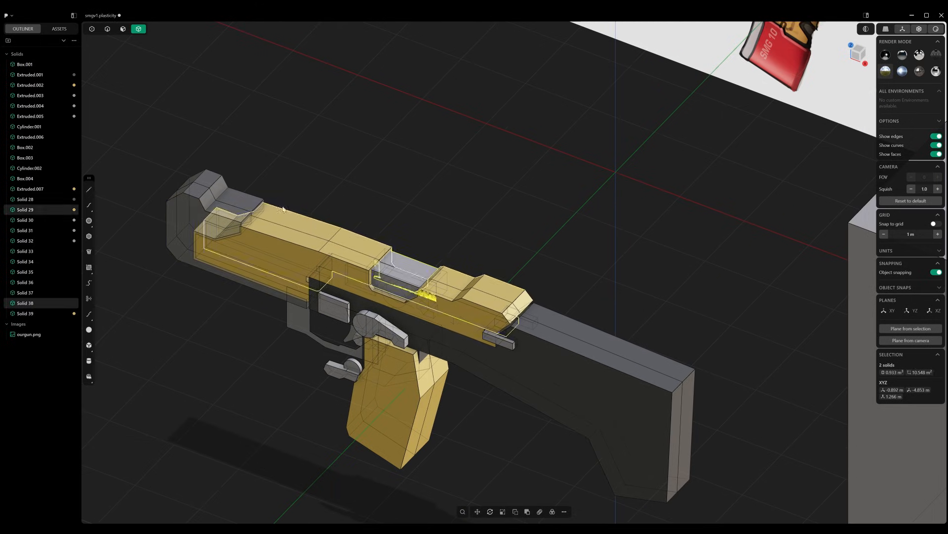
pyautogui.keyDown('shift'); pyautogui.click(312, 275); pyautogui.keyUp('shift')
pyautogui.keyDown('shift'); pyautogui.click(246, 200); pyautogui.keyUp('shift')
pyautogui.keyDown('shift'); pyautogui.click(348, 256); pyautogui.keyUp('shift')
pyautogui.moveTo(445, 245); pyautogui.dragTo(407, 297, button='middle')
# Box-select the whole column of gun parts and mirror them into a 28-solid symmetric blockout.
pyautogui.doubleClick(537, 13)
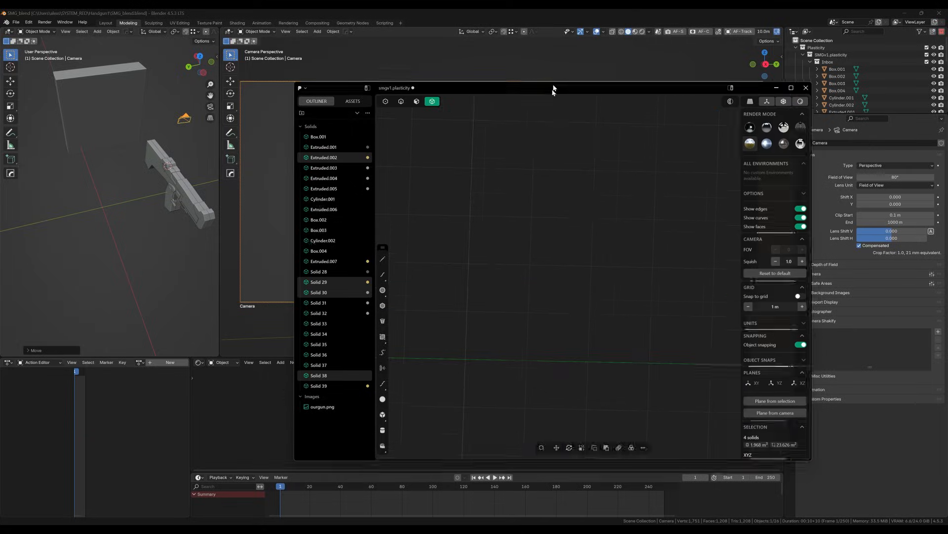
pyautogui.doubleClick(549, 93)
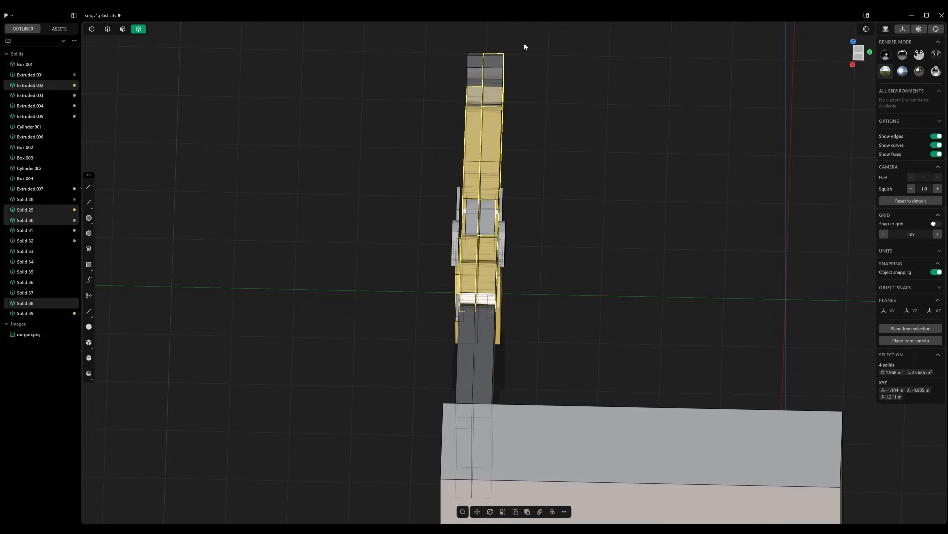
pyautogui.moveTo(524, 43); pyautogui.dragTo(488, 430)
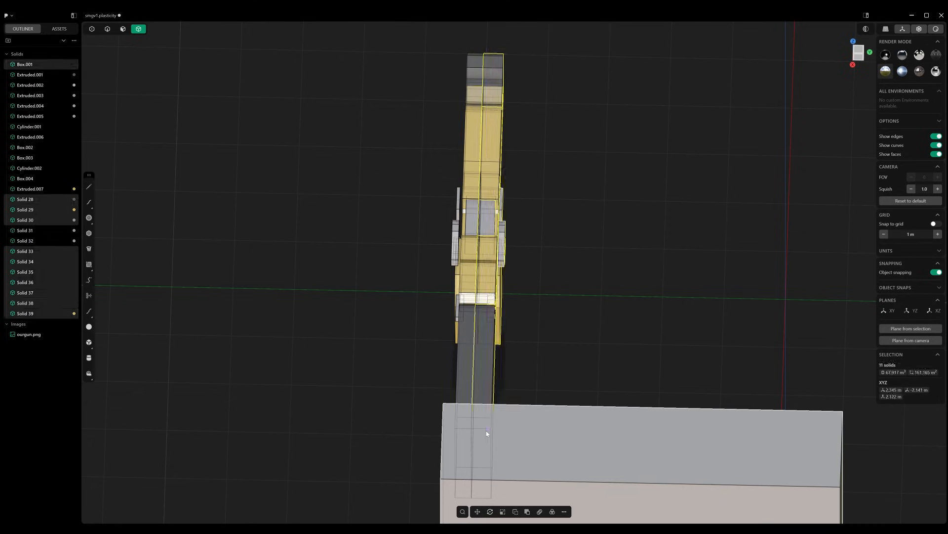
pyautogui.press('j')
pyautogui.hotkey('alt', 'x')
pyautogui.moveTo(521, 196); pyautogui.dragTo(452, 121, button='middle')
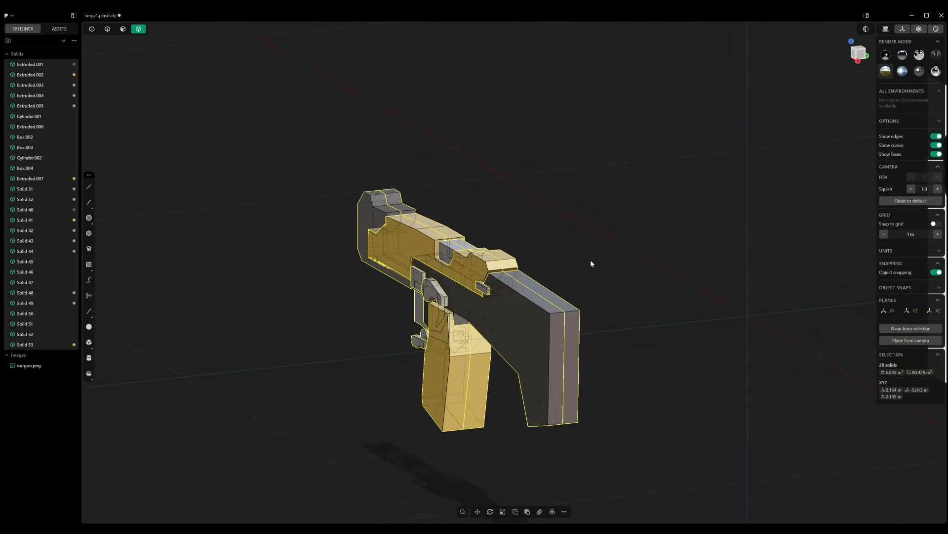
pyautogui.scroll(4, 521, 297)
# Draw a box over the gun body's upper rear, set its height and finish.
pyautogui.moveTo(521, 344); pyautogui.dragTo(380, 140, button='middle')
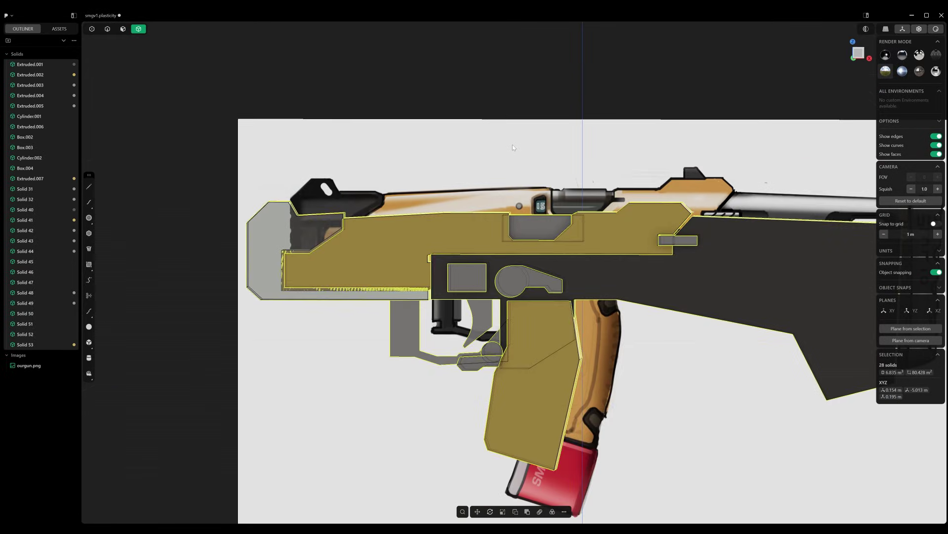
pyautogui.moveTo(601, 130); pyautogui.dragTo(406, 217)
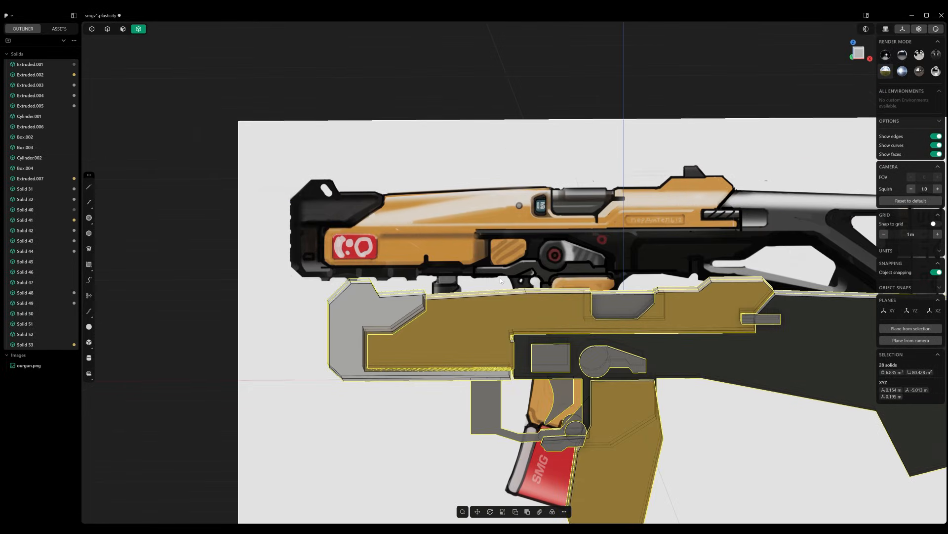
pyautogui.moveTo(490, 284)
pyautogui.mouseDown(button='middle')
pyautogui.moveTo(488, 352)
pyautogui.moveTo(405, 334)
pyautogui.mouseUp(button='middle')
pyautogui.scroll(3, 405, 334)
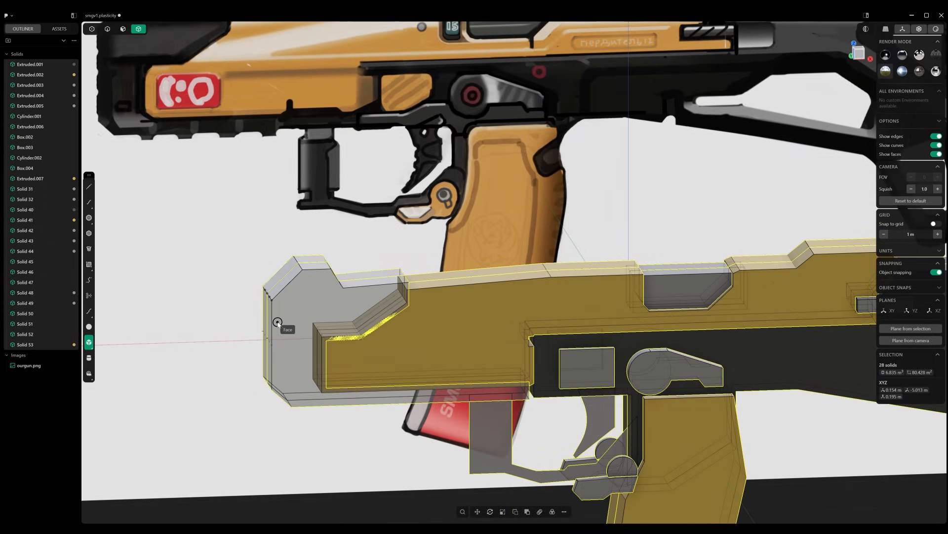
pyautogui.moveTo(279, 322); pyautogui.dragTo(640, 242)
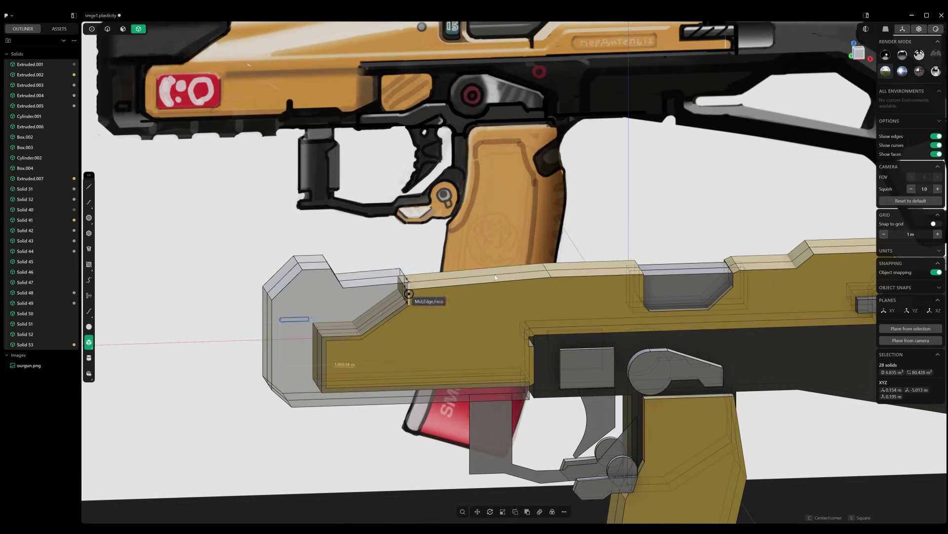
pyautogui.click(587, 241)
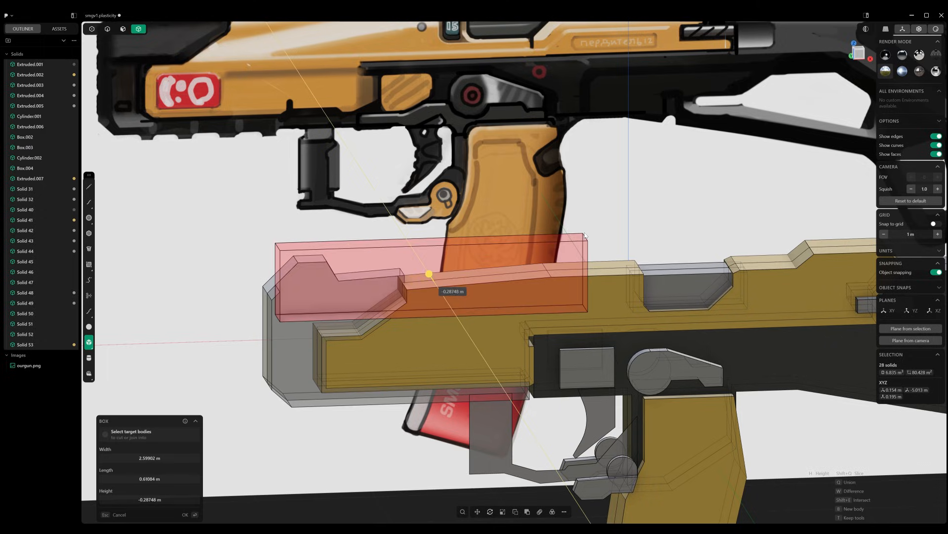
pyautogui.press('Escape')
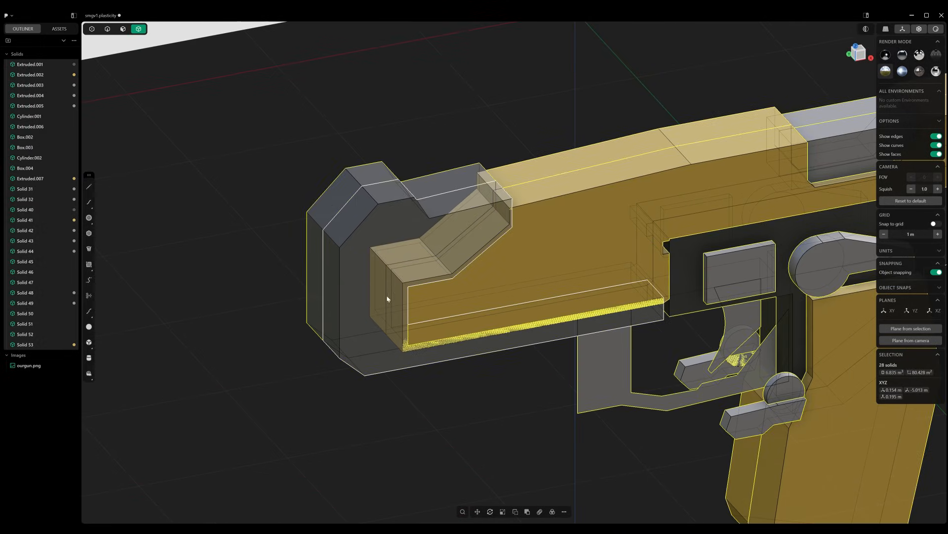
# Push one trigger-area face out about 0.13 m and another slightly inward.
pyautogui.click(375, 261)
pyautogui.press('m')
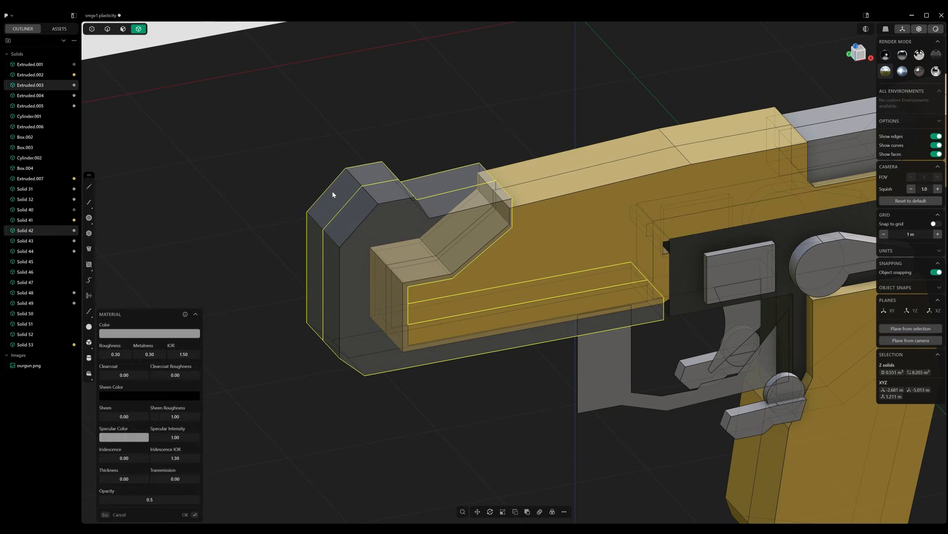
pyautogui.moveTo(332, 190); pyautogui.dragTo(605, 282, button='middle')
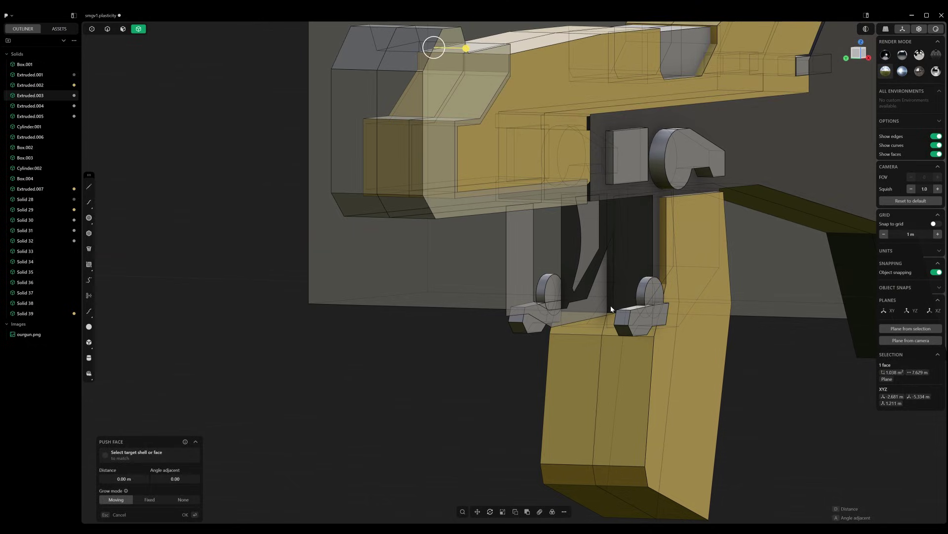
pyautogui.press('Escape')
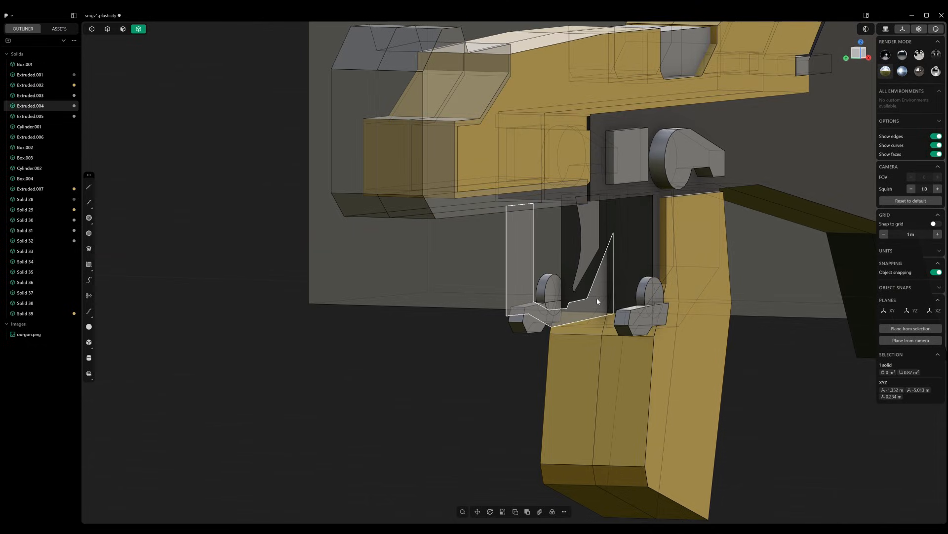
pyautogui.click(598, 300)
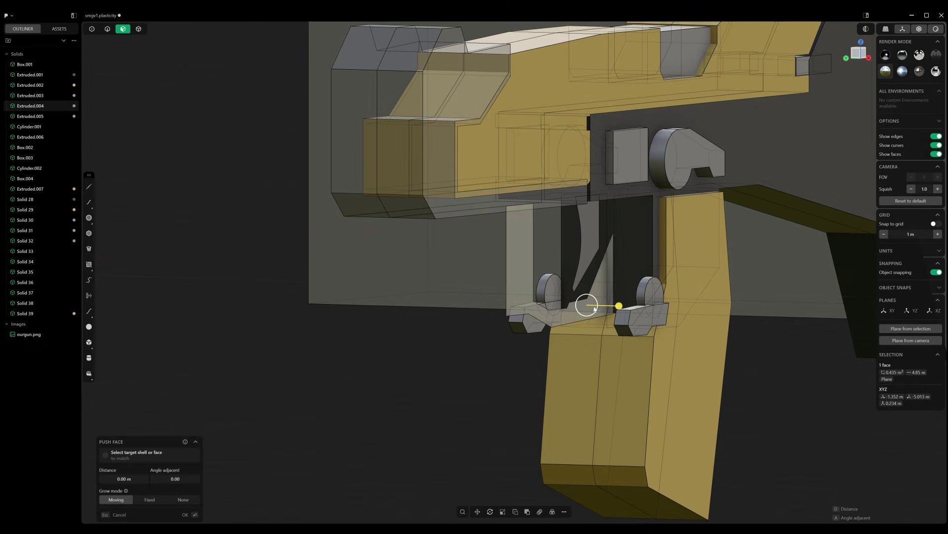
pyautogui.moveTo(621, 243); pyautogui.dragTo(648, 254)
pyautogui.click(624, 242)
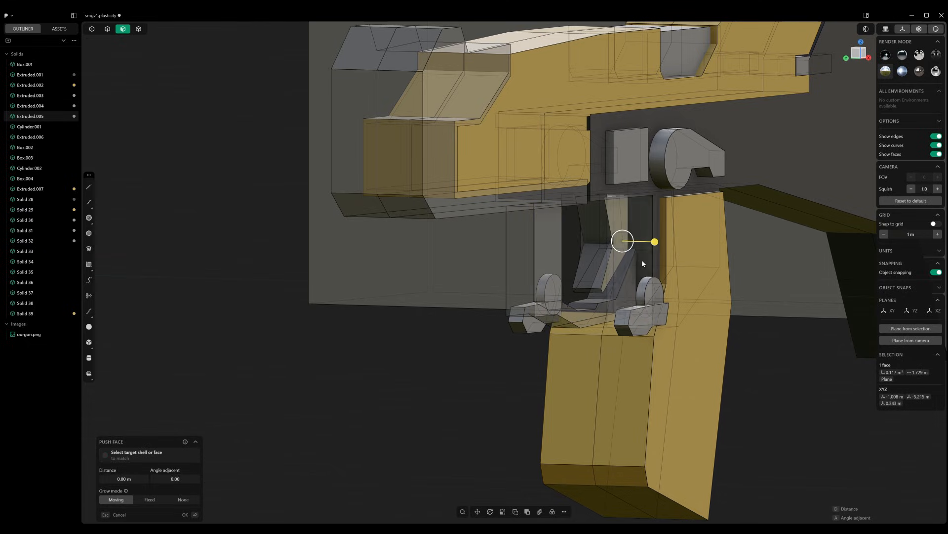
pyautogui.moveTo(656, 242); pyautogui.dragTo(648, 245)
pyautogui.click(645, 245)
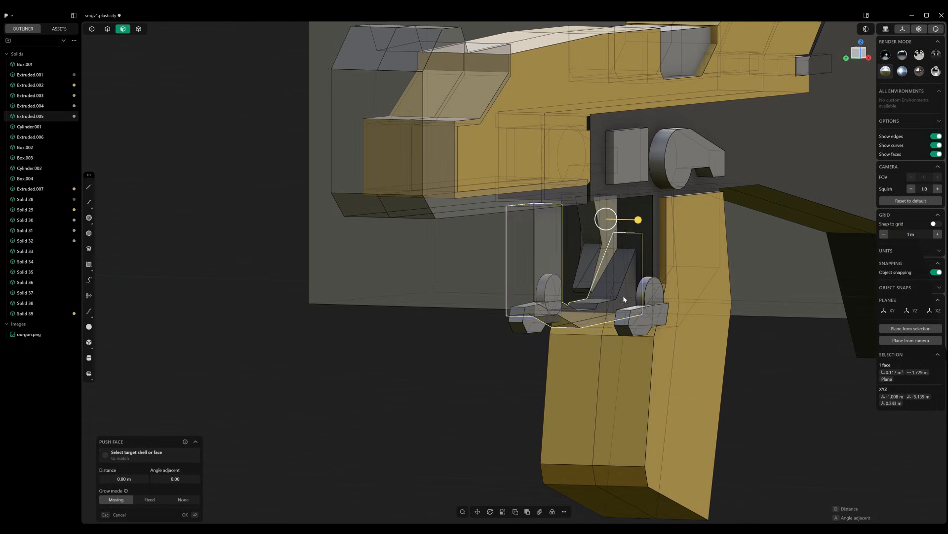
# Give the trigger-area parts 0.5 opacity and isolate the grey side frame plate.
pyautogui.click(595, 255)
pyautogui.hotkey('alt', 'm')
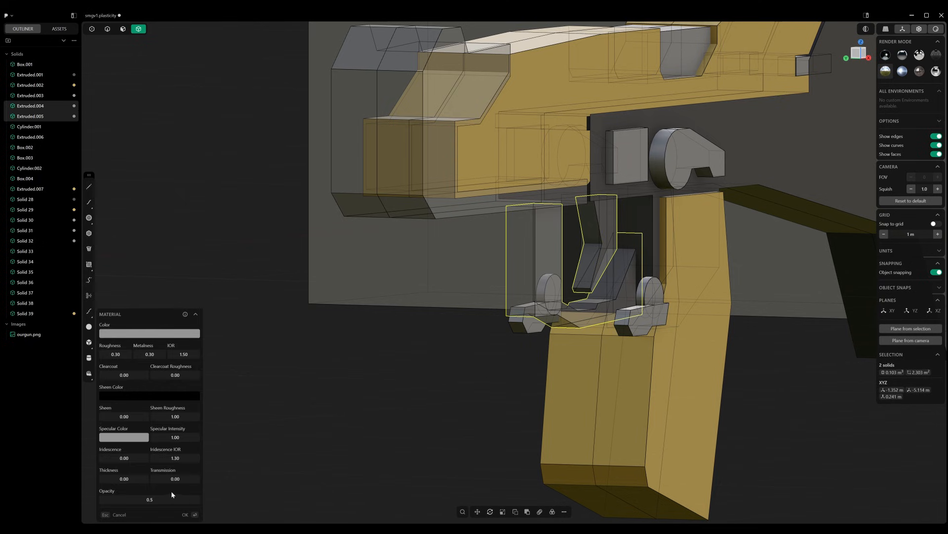
pyautogui.press('Return')
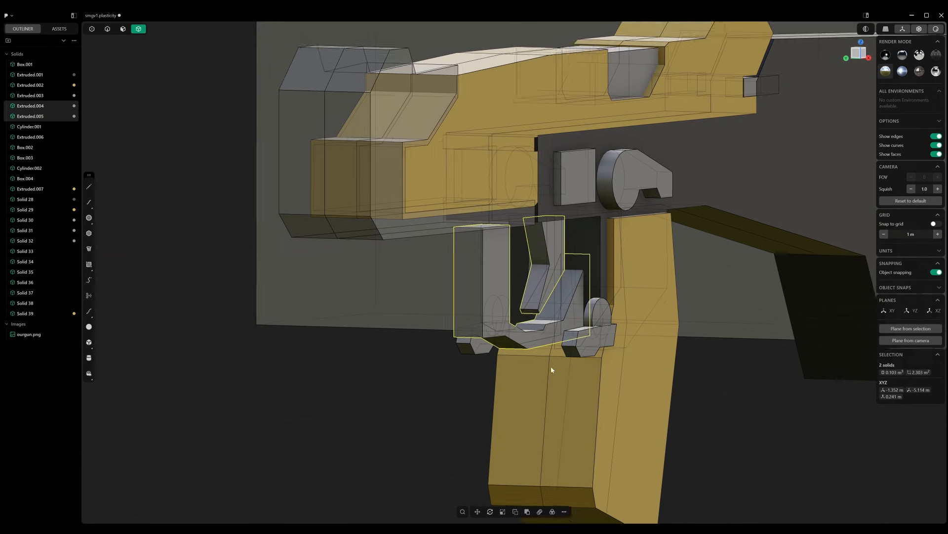
pyautogui.moveTo(453, 280)
pyautogui.mouseDown(button='middle')
pyautogui.moveTo(495, 373)
pyautogui.moveTo(532, 339)
pyautogui.mouseUp(button='middle')
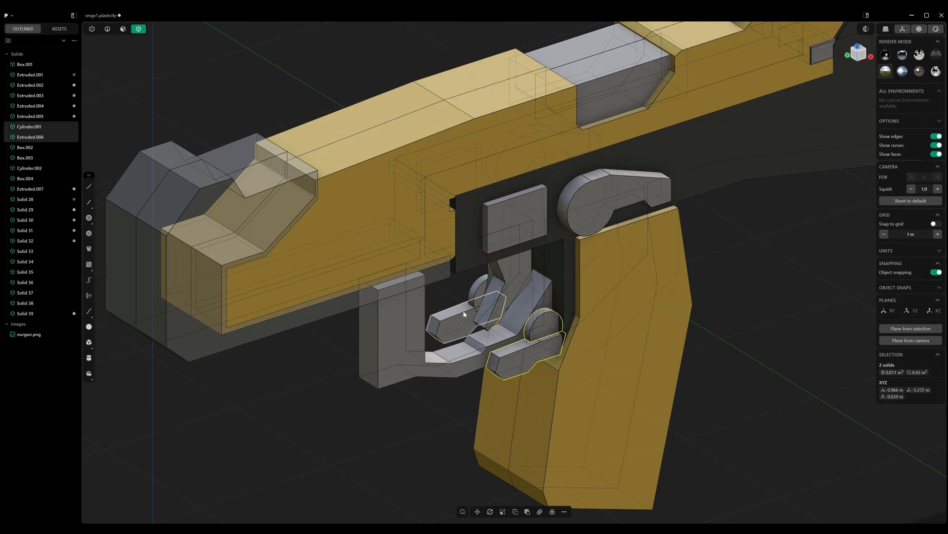
pyautogui.scroll(-3, 468, 358)
pyautogui.moveTo(468, 358)
pyautogui.mouseDown(button='middle')
pyautogui.moveTo(556, 233)
pyautogui.moveTo(510, 262)
pyautogui.mouseUp(button='middle')
pyautogui.click(487, 255)
pyautogui.scroll(-3, 504, 256)
pyautogui.click(510, 263)
pyautogui.press('i')
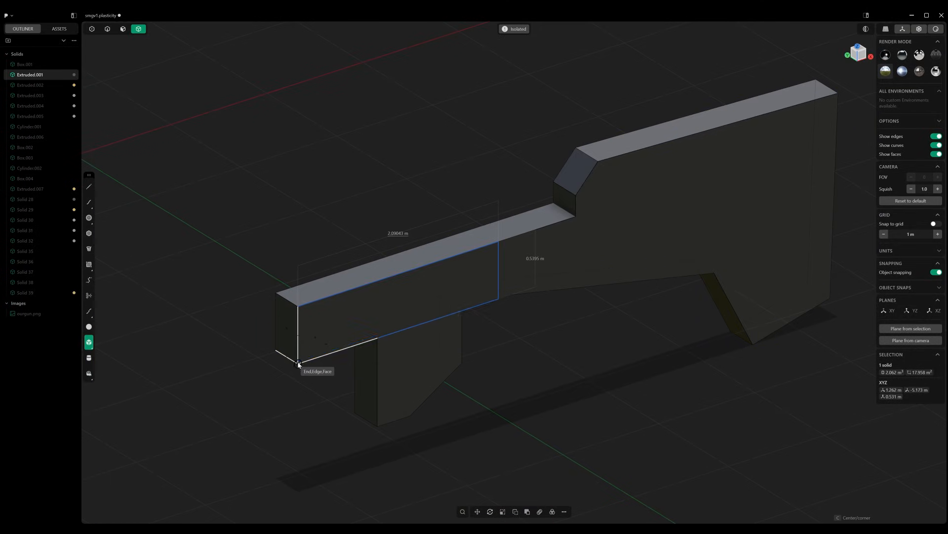
# Add a box about 0.10 m deep on the plate's front section and cancel a face rotation.
pyautogui.click(301, 364)
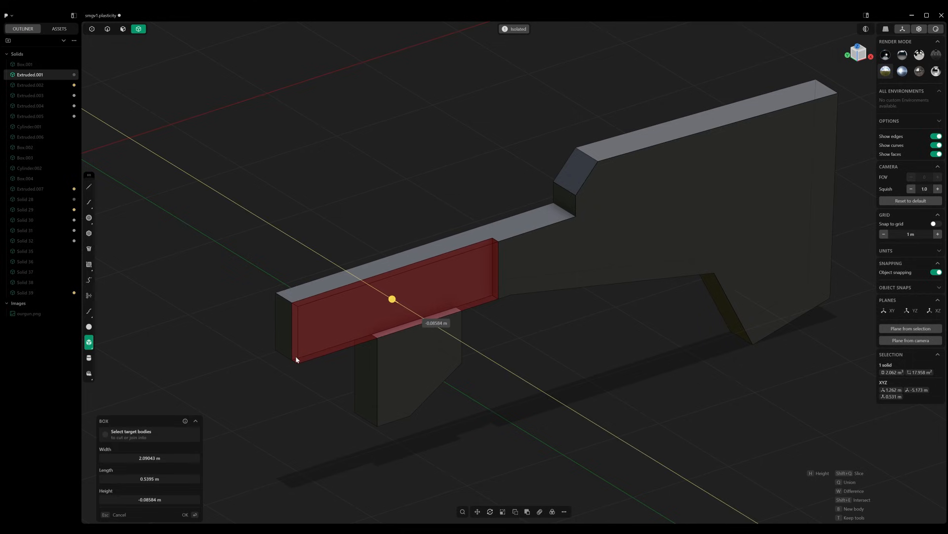
pyautogui.click(297, 359)
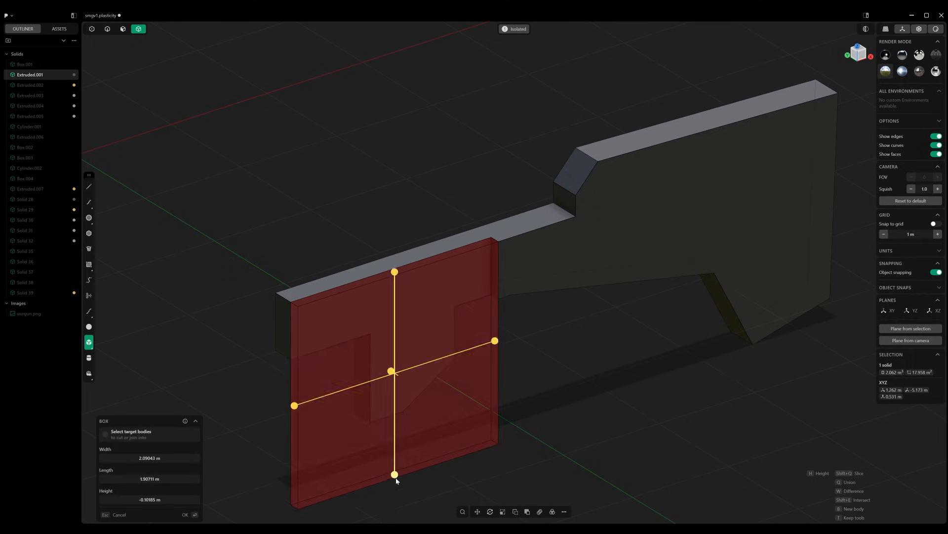
pyautogui.click(495, 262)
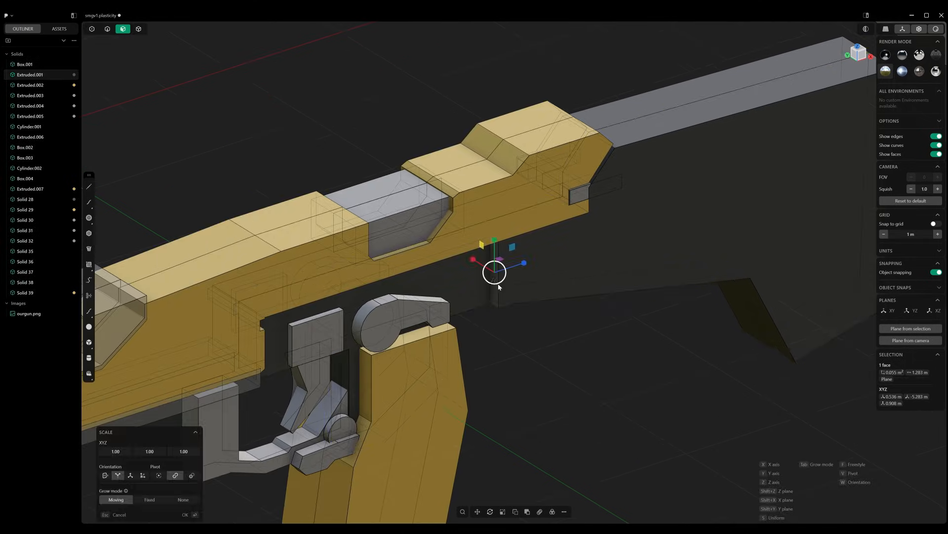
pyautogui.press('r')
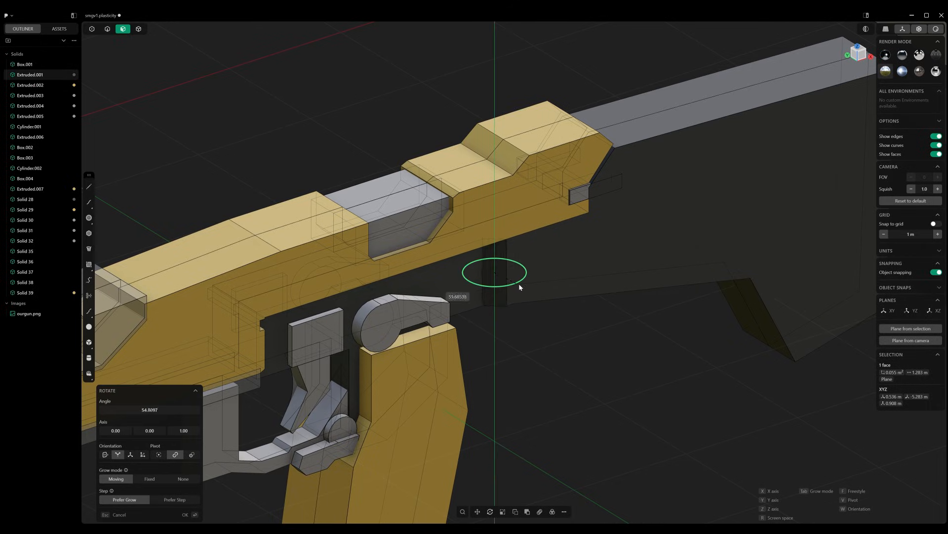
pyautogui.press('Escape')
pyautogui.moveTo(519, 283)
pyautogui.mouseDown(button='middle')
pyautogui.moveTo(365, 337)
pyautogui.moveTo(285, 299)
pyautogui.mouseUp(button='middle')
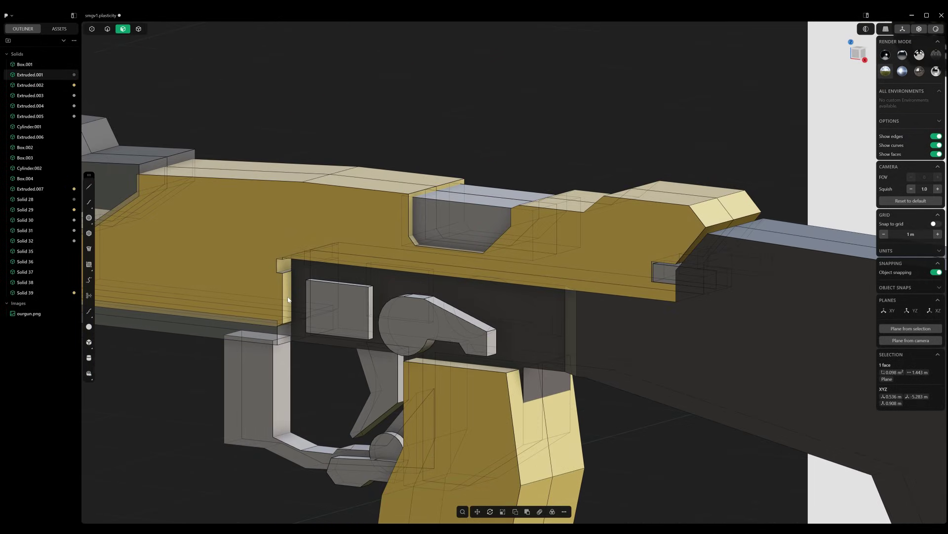
# Push the small block's face with Push Face.
pyautogui.click(338, 308)
pyautogui.press('p')
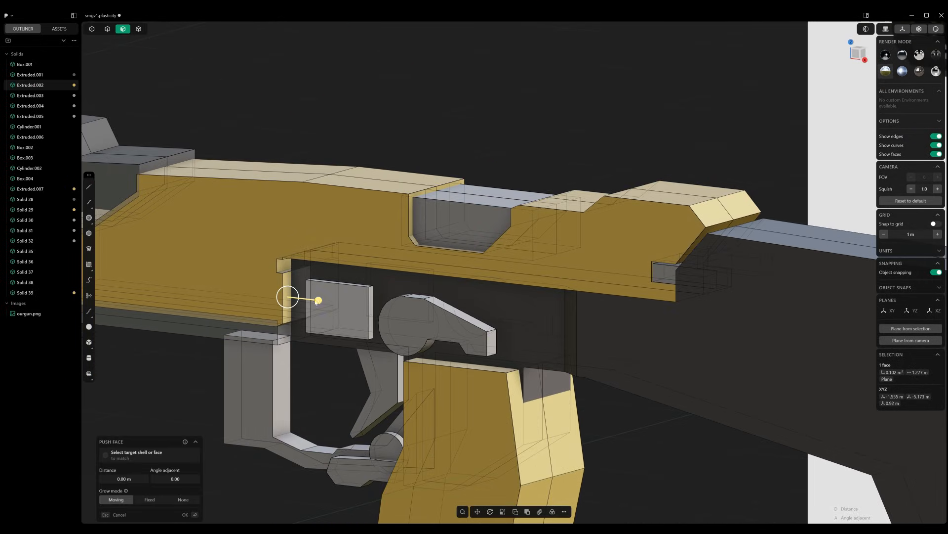
pyautogui.press('Escape')
pyautogui.click(317, 300)
pyautogui.press('p')
pyautogui.click(341, 303)
# Snap to the side view and cancel a failed Offset on the small block.
pyautogui.moveTo(334, 301); pyautogui.dragTo(435, 277, button='middle')
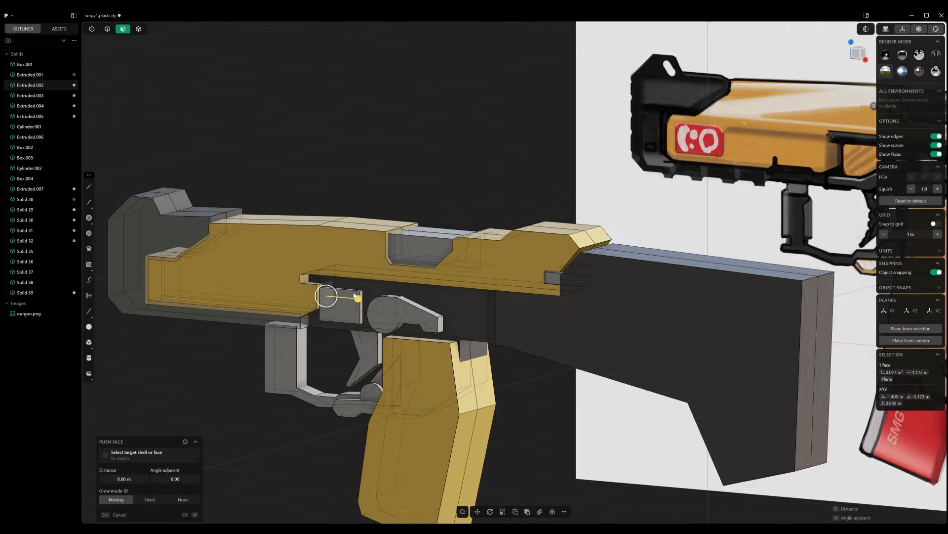
pyautogui.press('KP_3')
pyautogui.scroll(2, 517, 272)
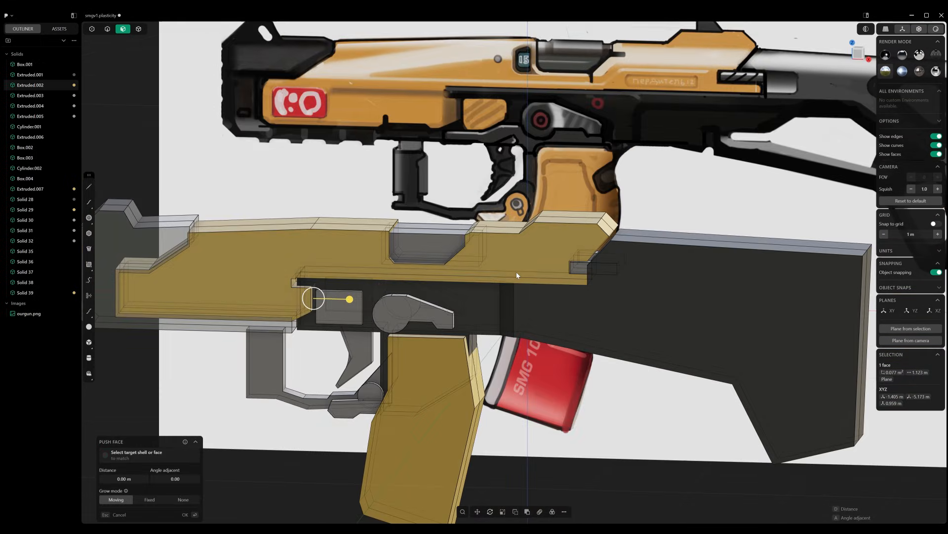
pyautogui.press('p')
pyautogui.press('o')
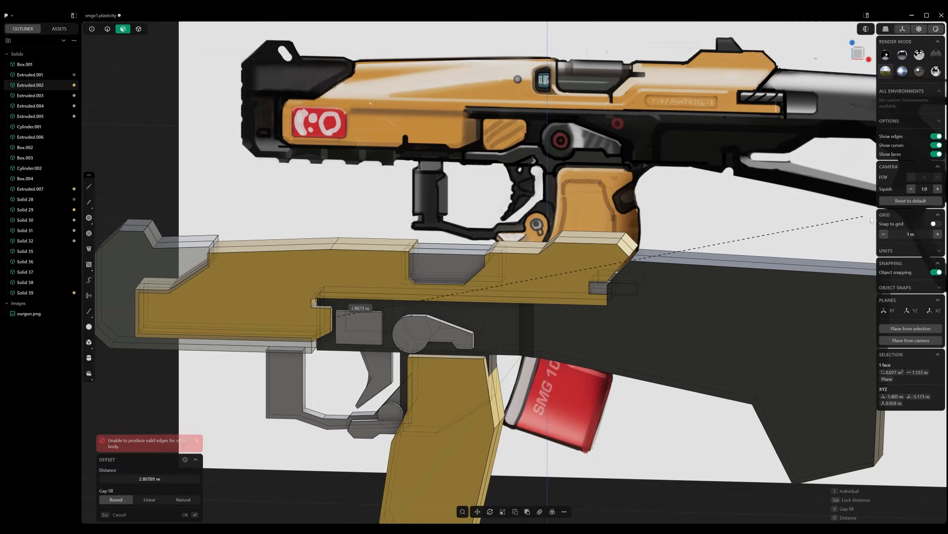
pyautogui.press('Escape')
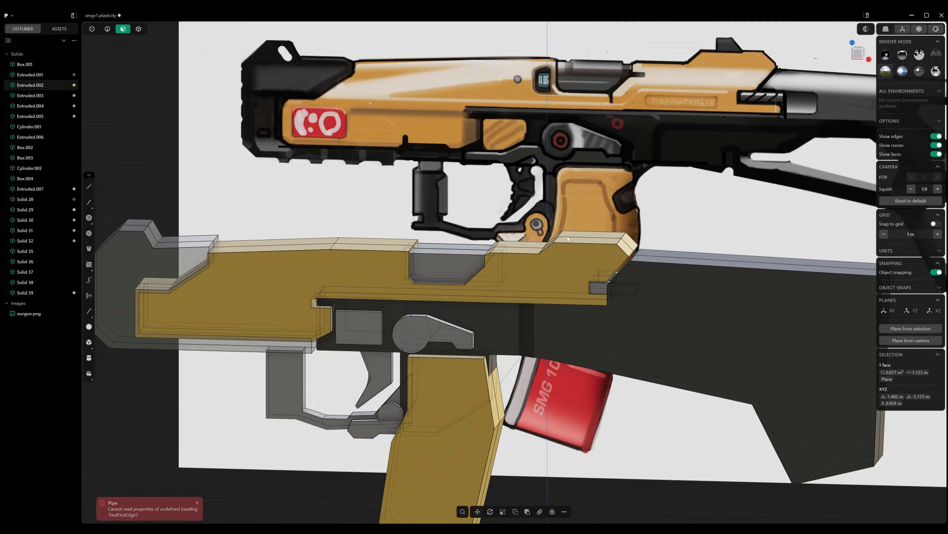